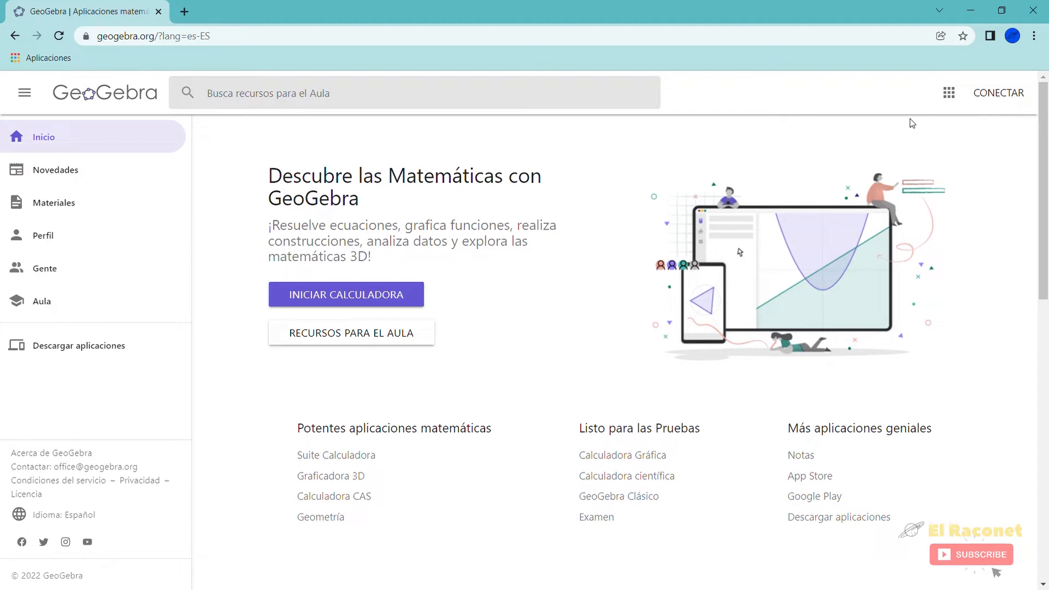
Step: Open the Geometry app from GeoGebra's list of applications
click(951, 101)
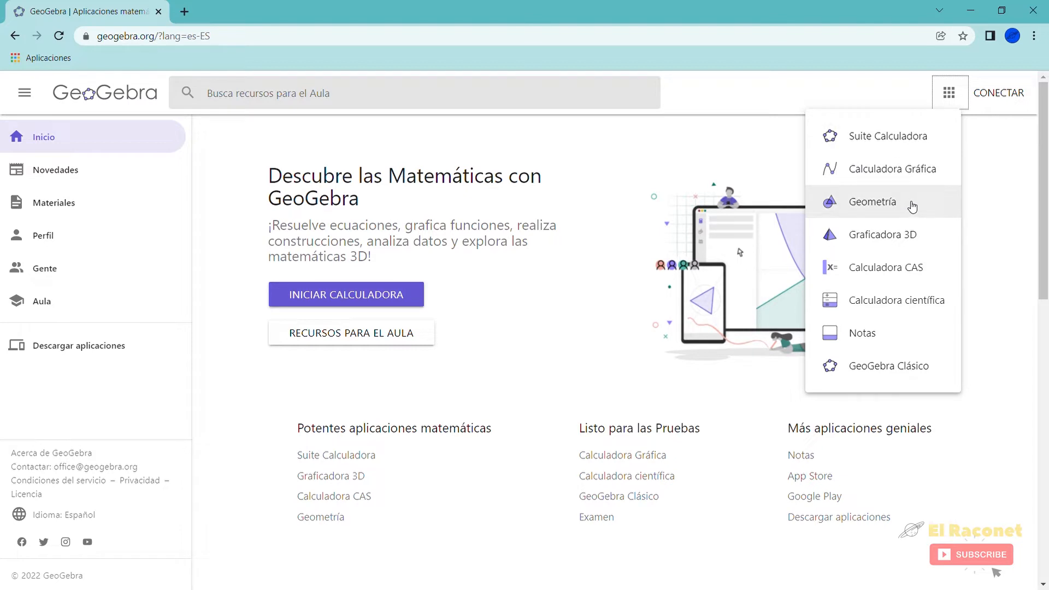
click(892, 201)
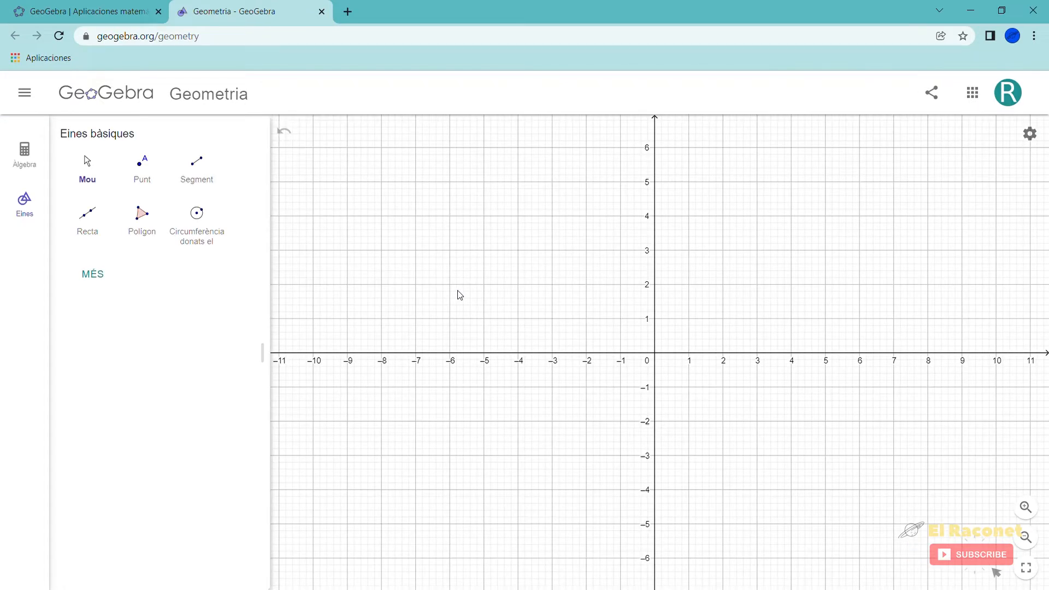
Step: Hide the coordinate axes and set the canvas to show only the main grid (Graella principal)
scroll(489, 227, down, 8)
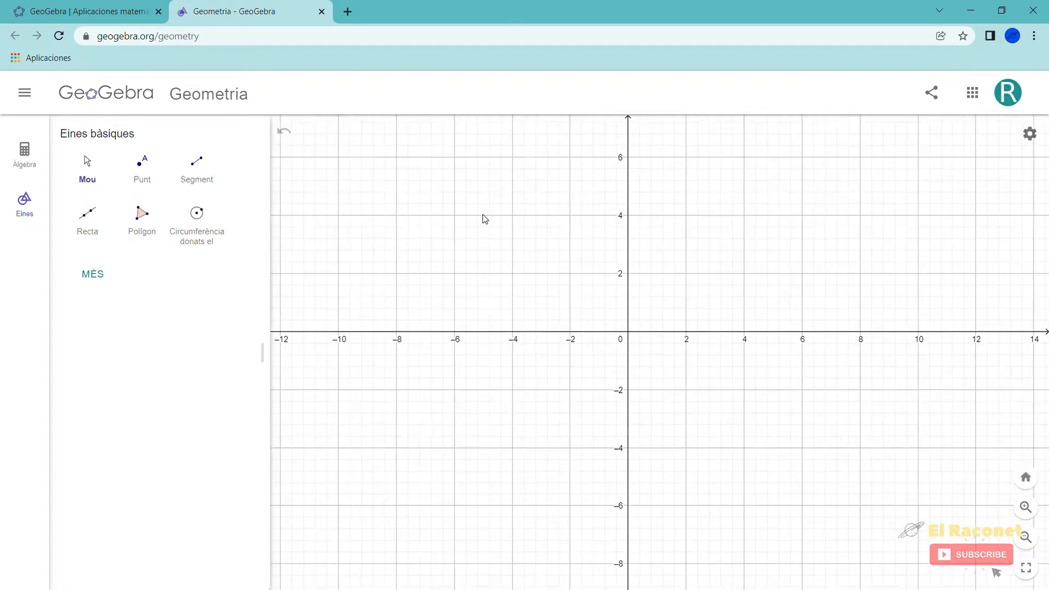
scroll(485, 218, up, 7)
drag(483, 191, 481, 228)
scroll(532, 350, up, 1)
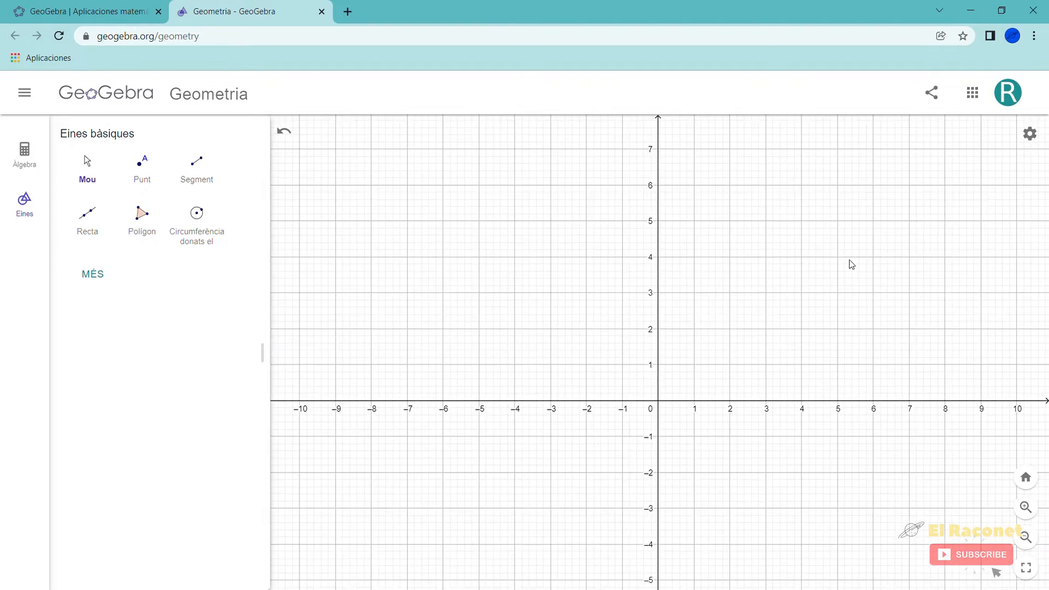
click(1031, 136)
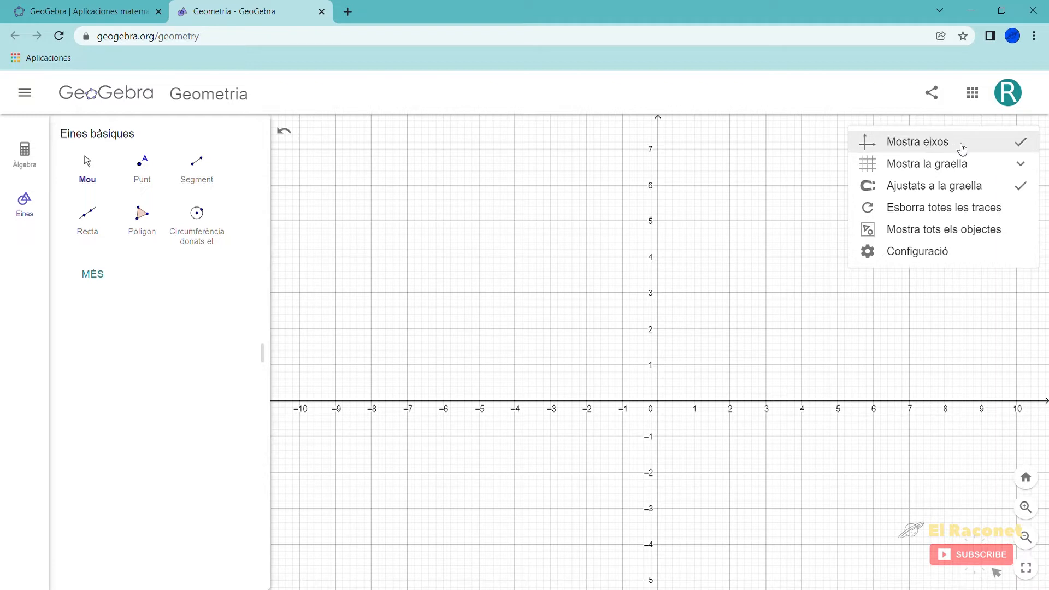
click(1021, 143)
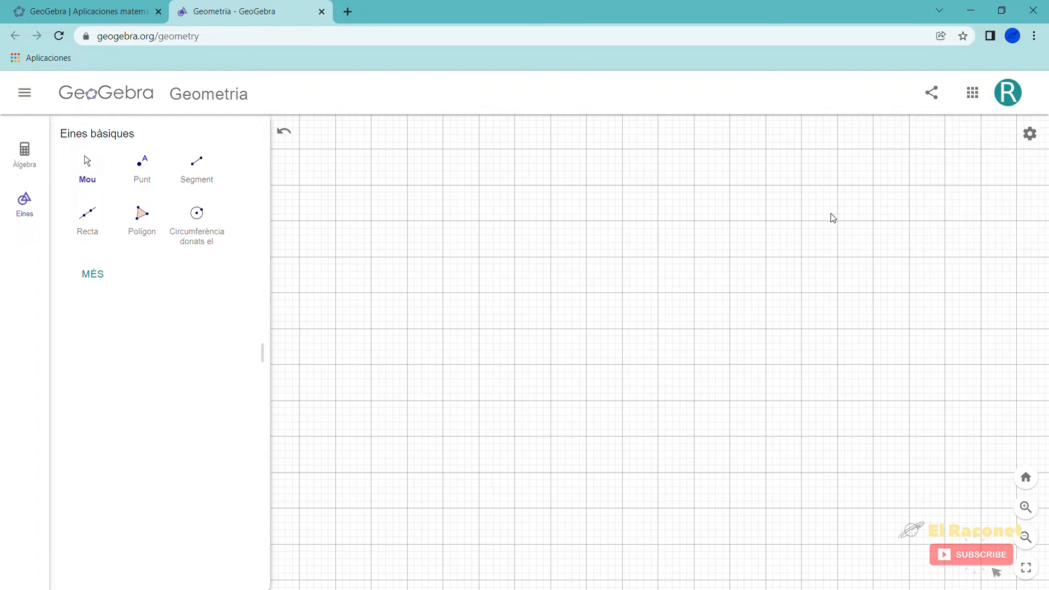
click(1029, 134)
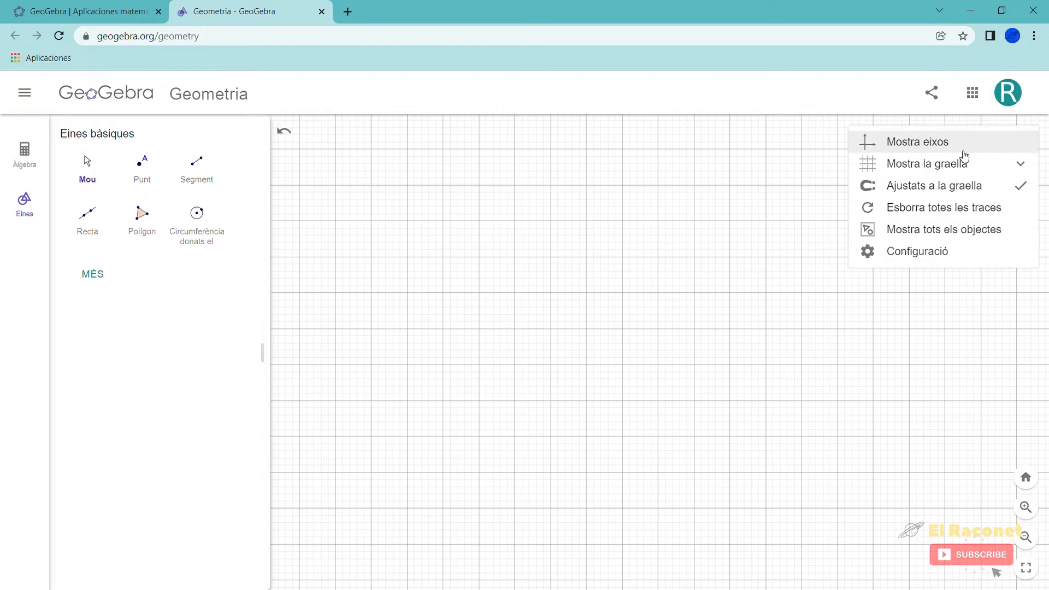
click(1020, 164)
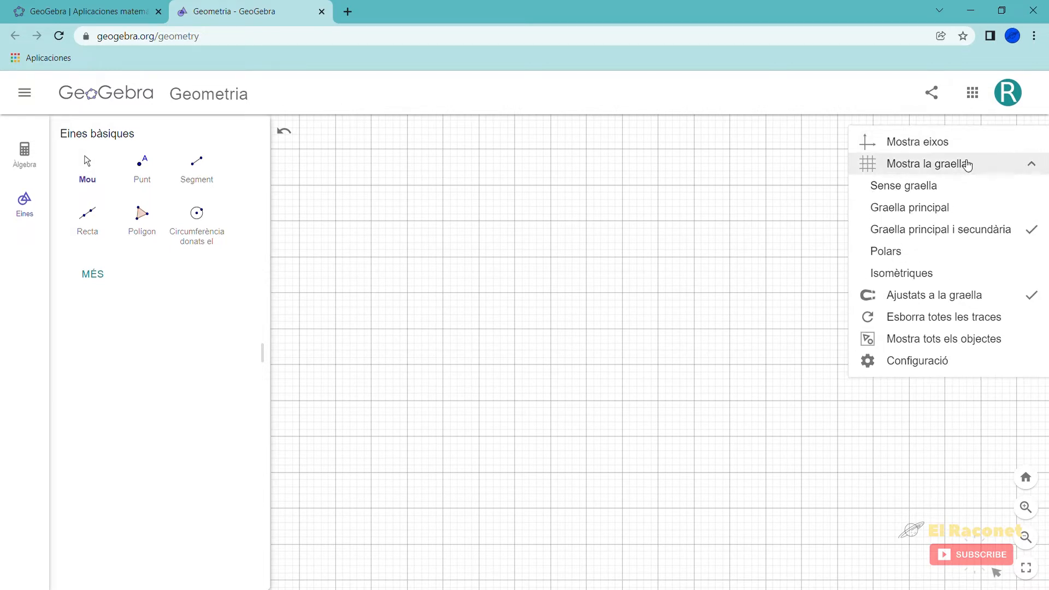
click(922, 210)
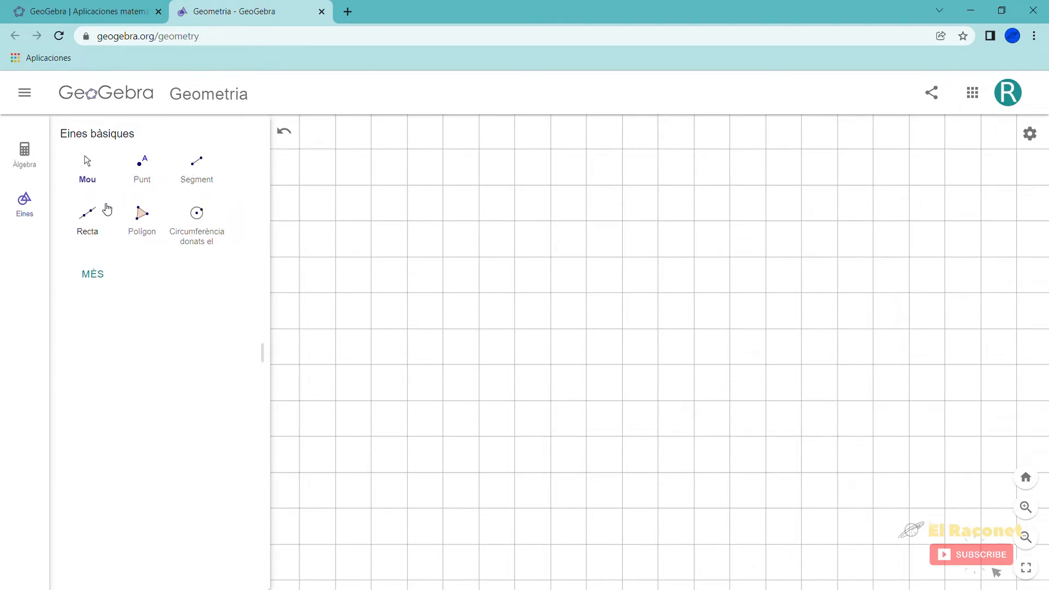
Step: Expand the tool list beyond the basic tools and look through its categories
click(93, 274)
scroll(113, 180, down, 3)
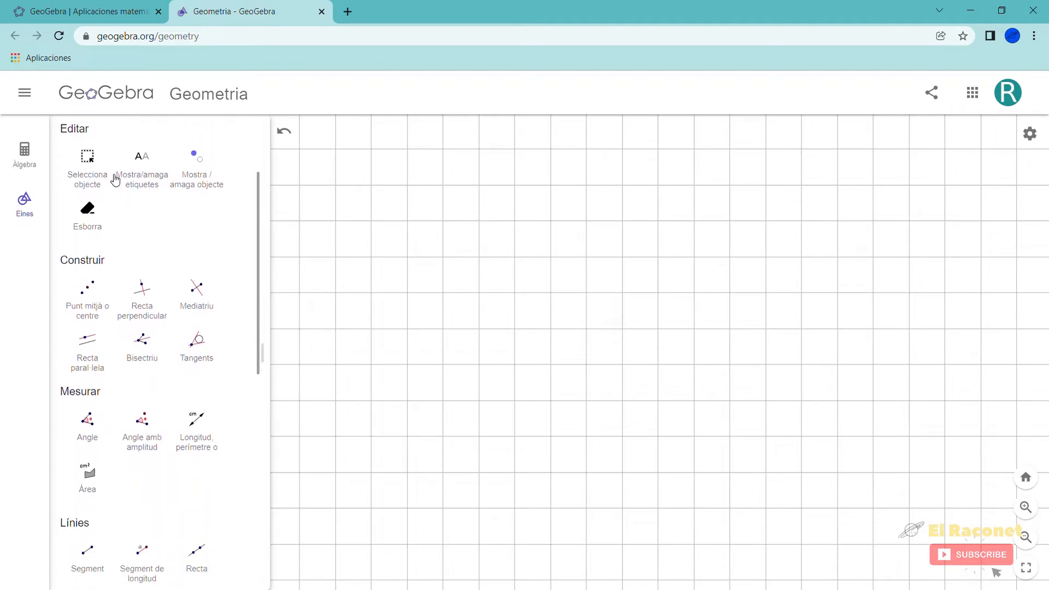
scroll(114, 181, down, 9)
scroll(134, 376, up, 5)
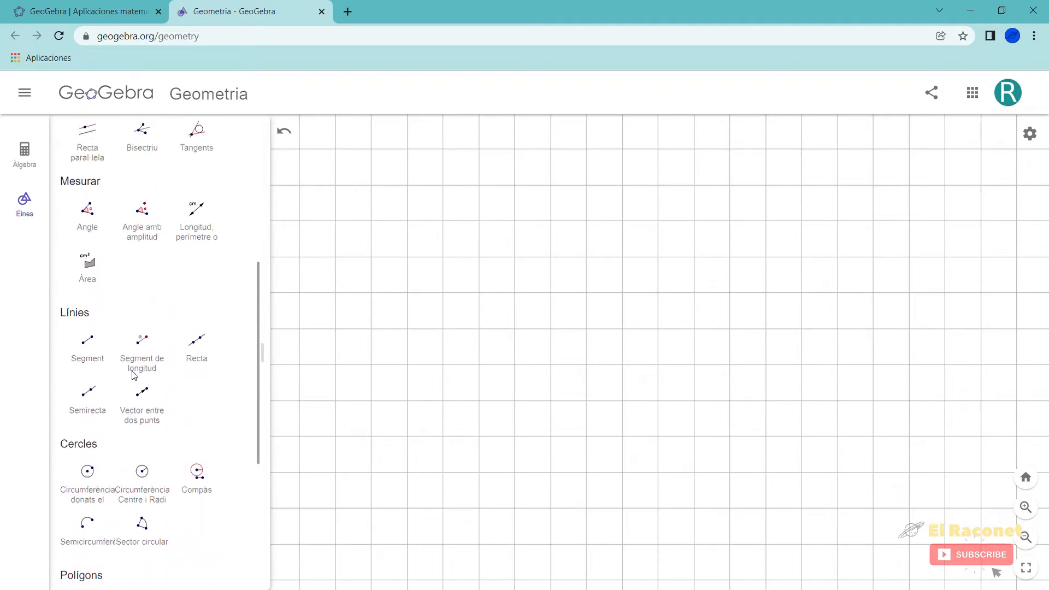
scroll(134, 376, up, 6)
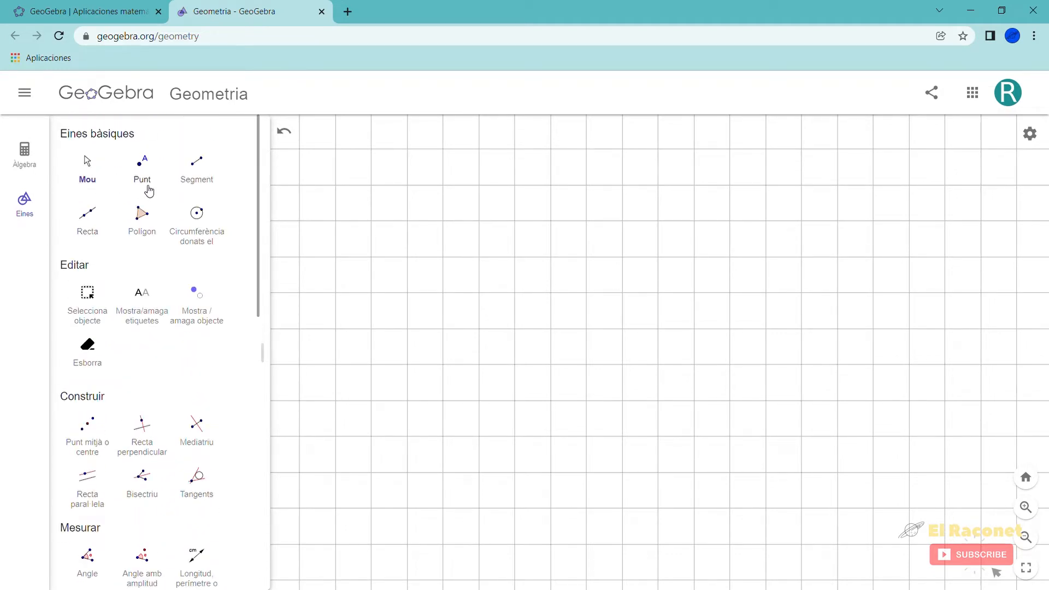
drag(552, 213, 506, 196)
drag(516, 254, 539, 223)
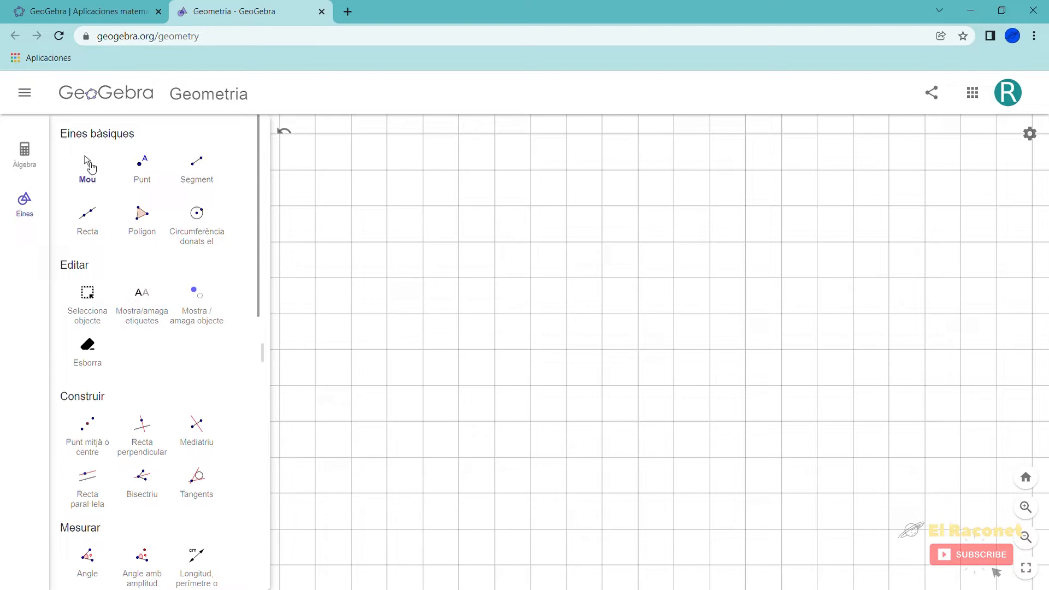
drag(514, 230, 523, 233)
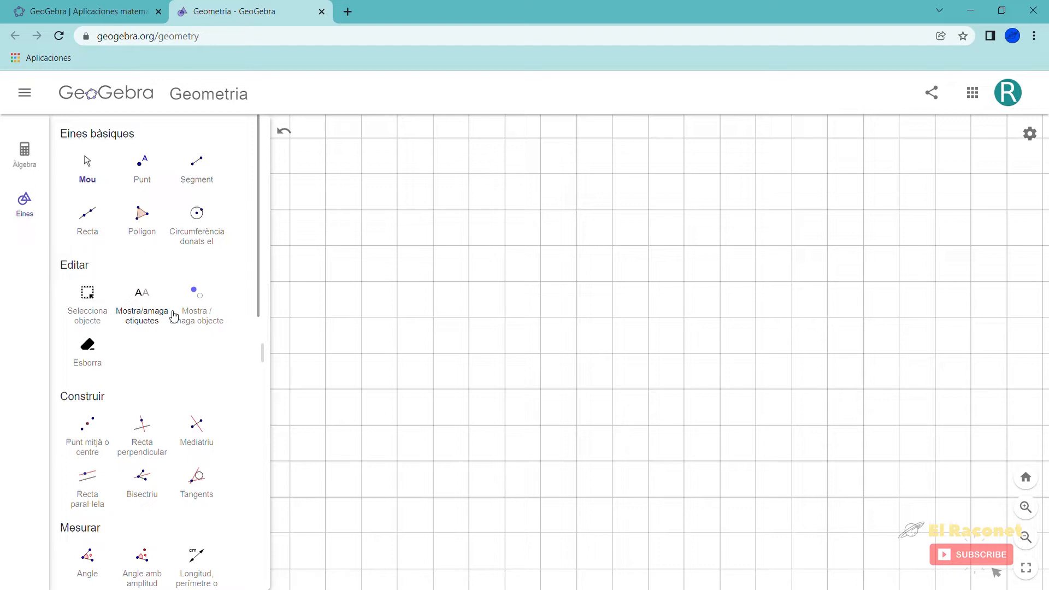
Step: Insert the bold text "PARAL·LELOGRAMS" as a title near the upper edge of the canvas
drag(260, 225, 260, 544)
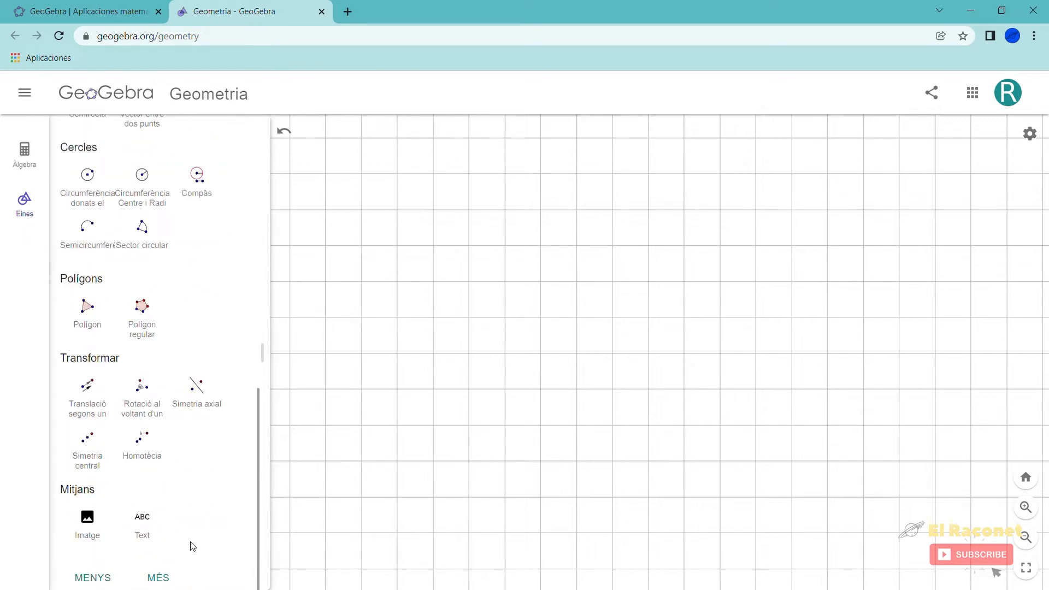
scroll(164, 355, up, 15)
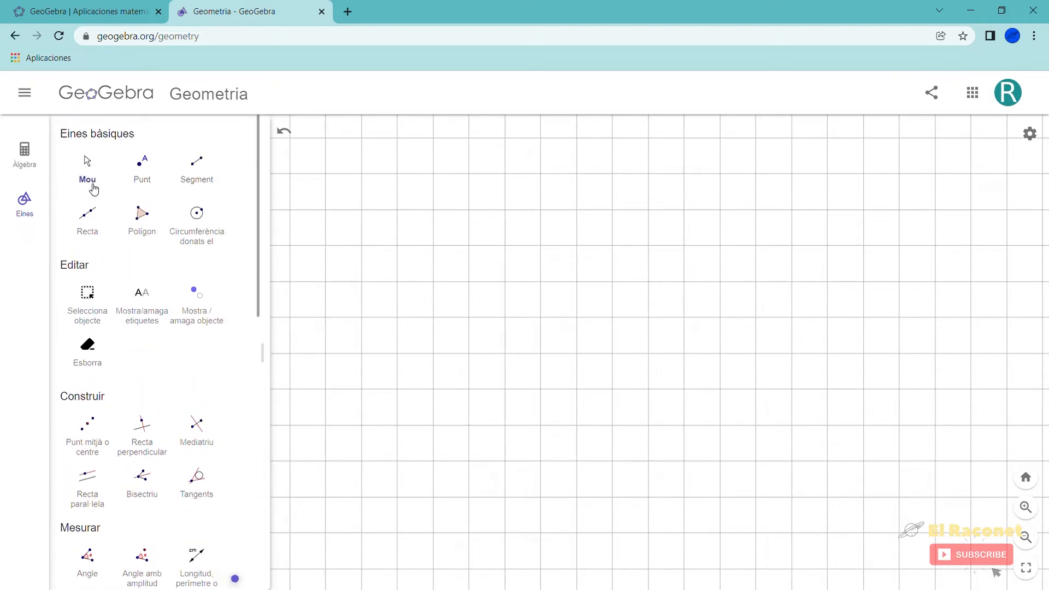
scroll(250, 408, down, 12)
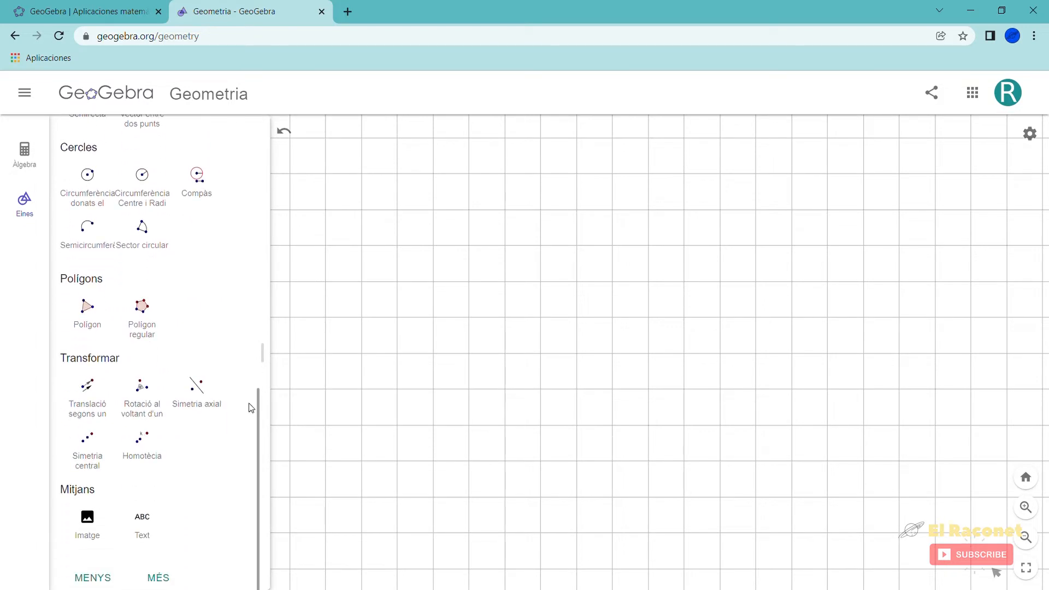
click(147, 533)
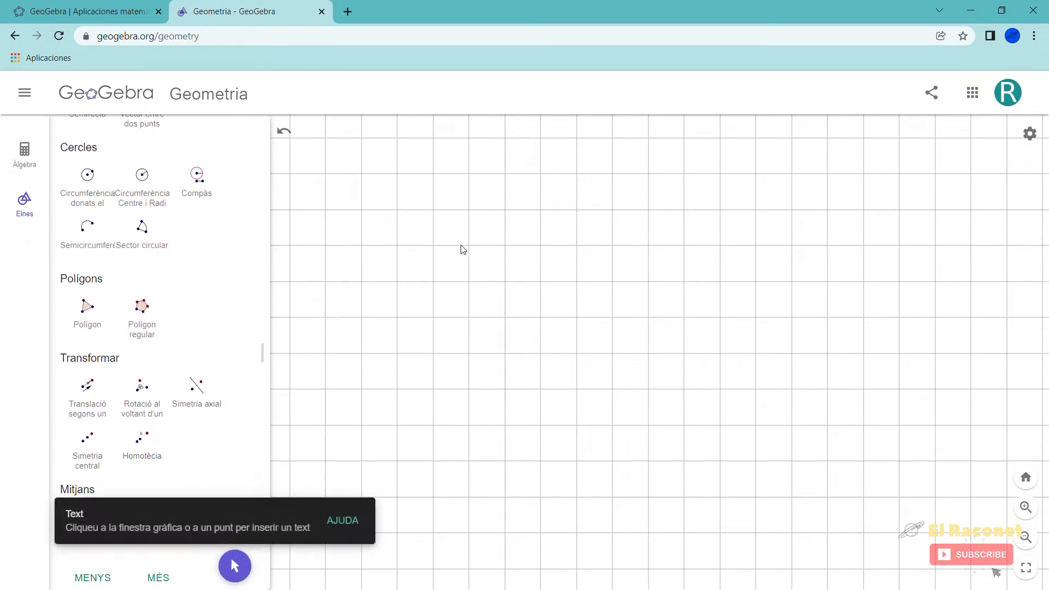
click(517, 167)
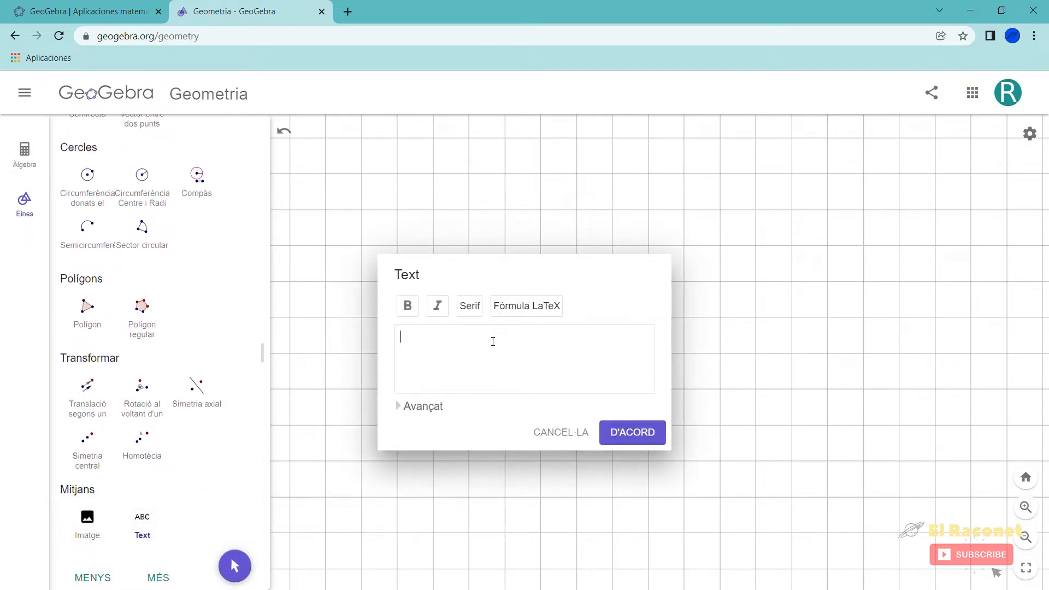
text(PA)
text(RAL·LEL)
text(ELOGRAMS)
click(407, 305)
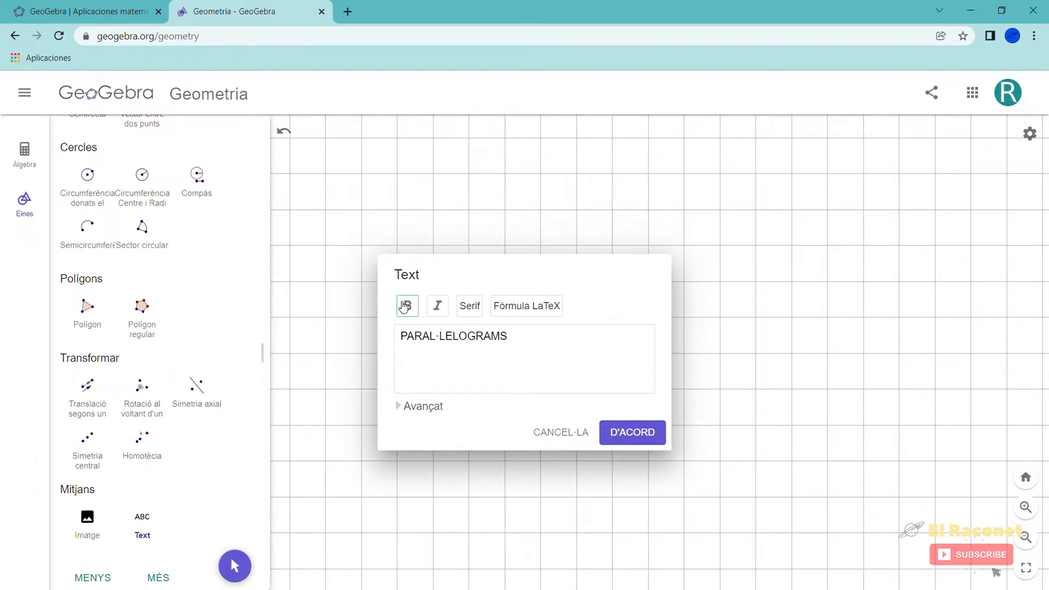
click(633, 431)
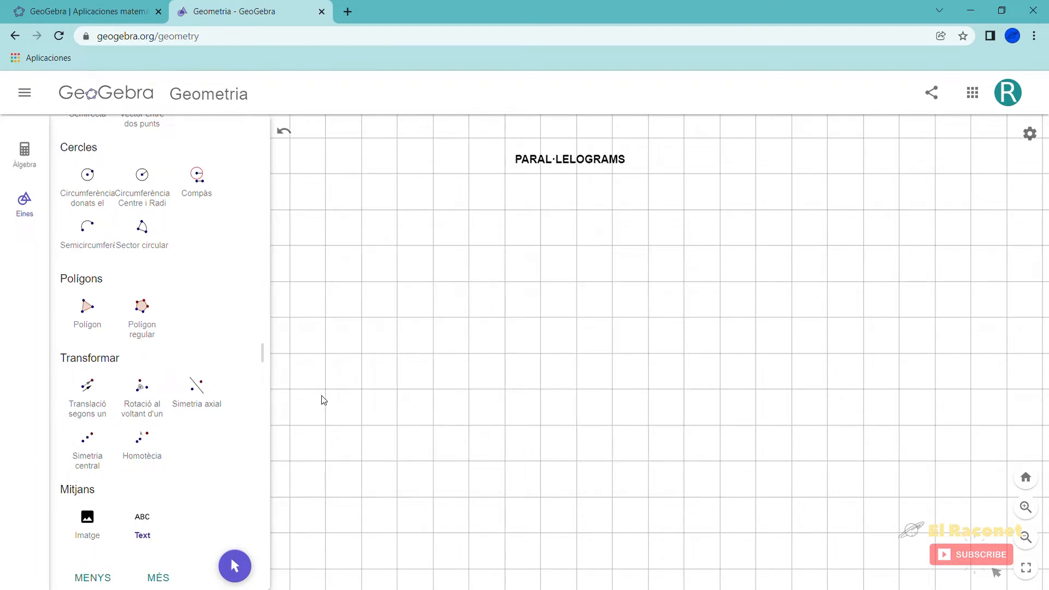
click(551, 321)
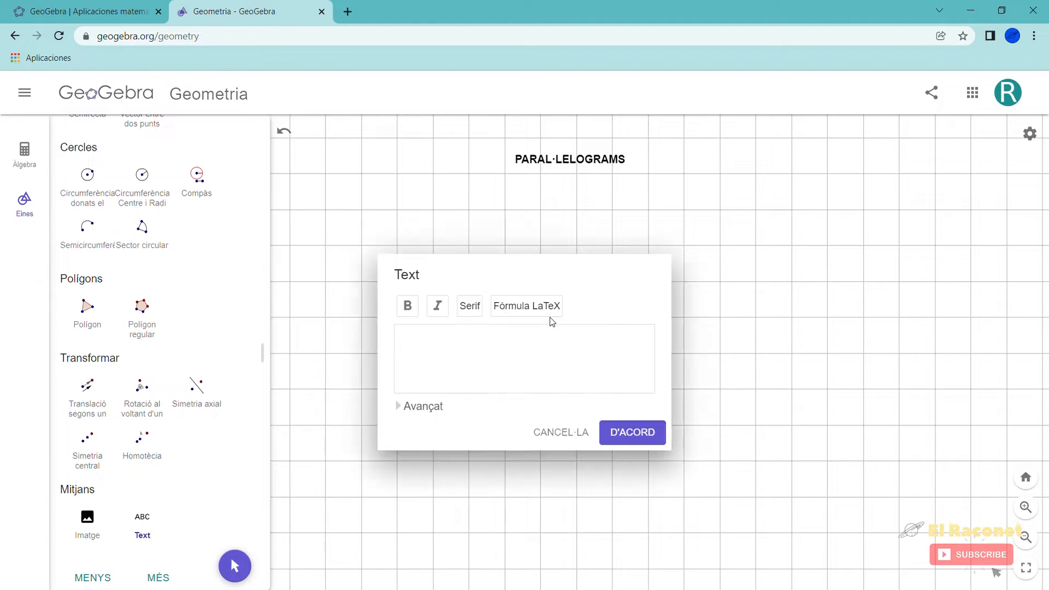
click(561, 433)
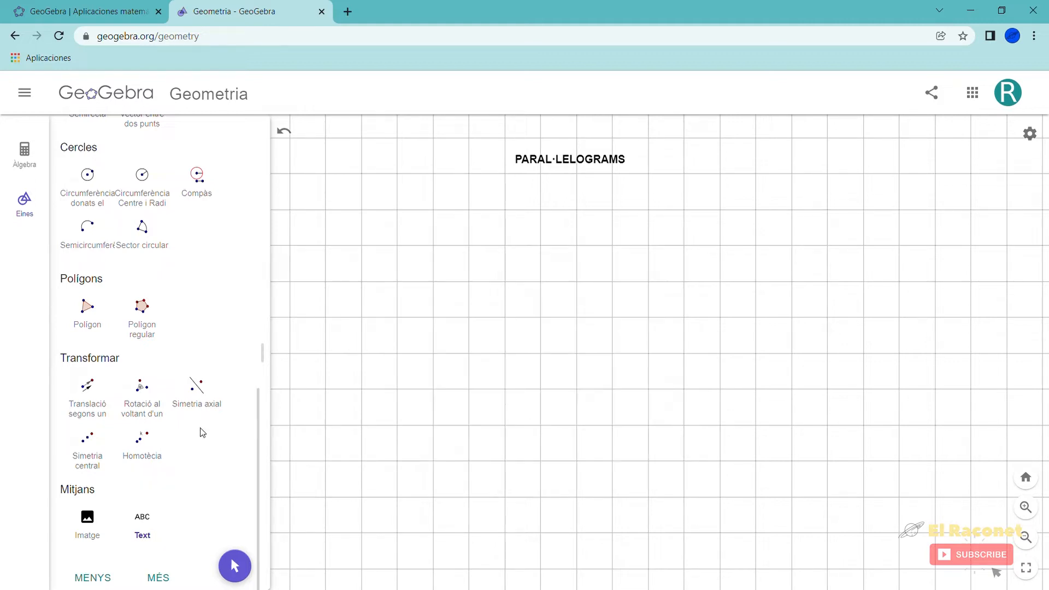
Step: Give the PARAL·LELOGRAMS title a blue background and set its text size to Molt gran
scroll(165, 420, up, 1)
scroll(163, 419, up, 3)
scroll(164, 419, down, 4)
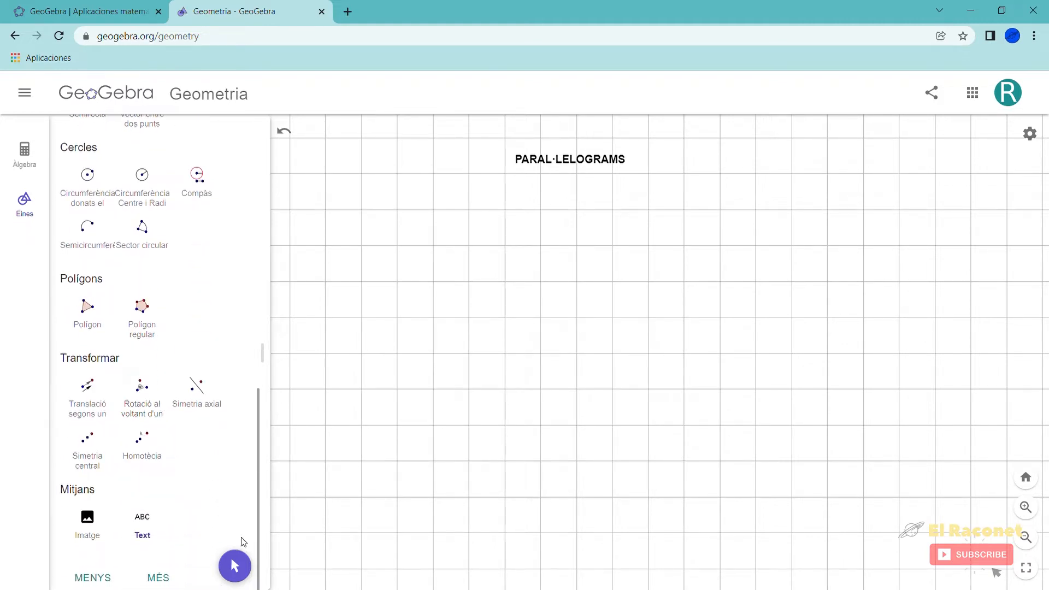
click(241, 566)
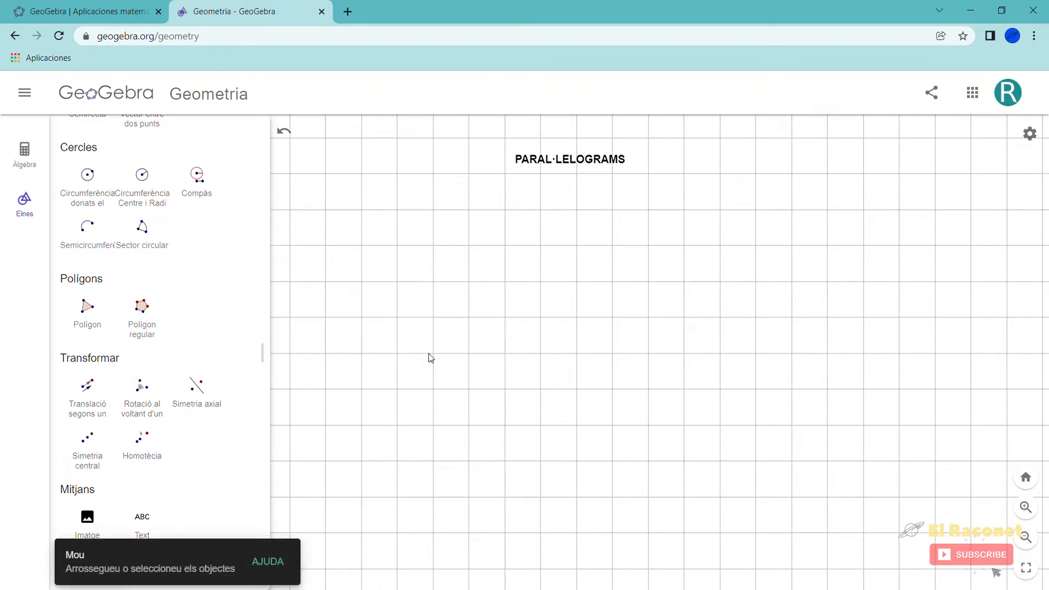
click(587, 161)
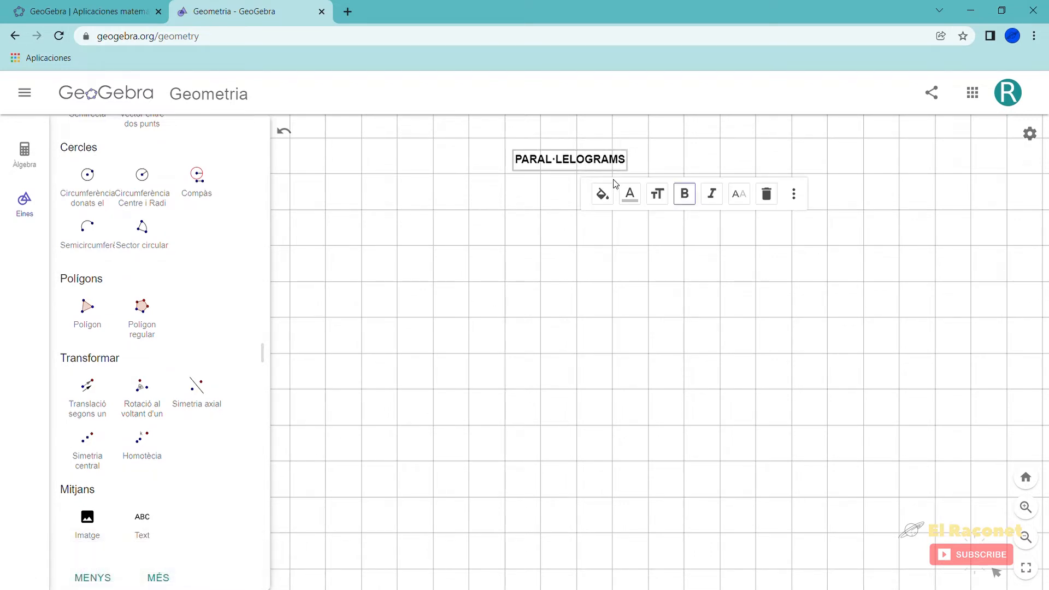
click(602, 193)
click(607, 244)
click(657, 195)
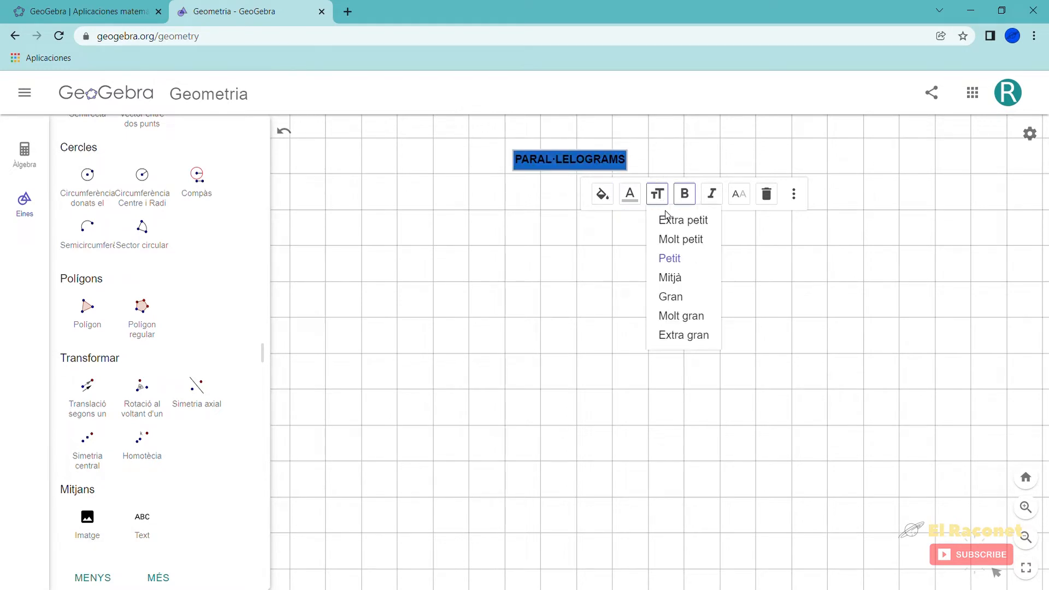
click(686, 314)
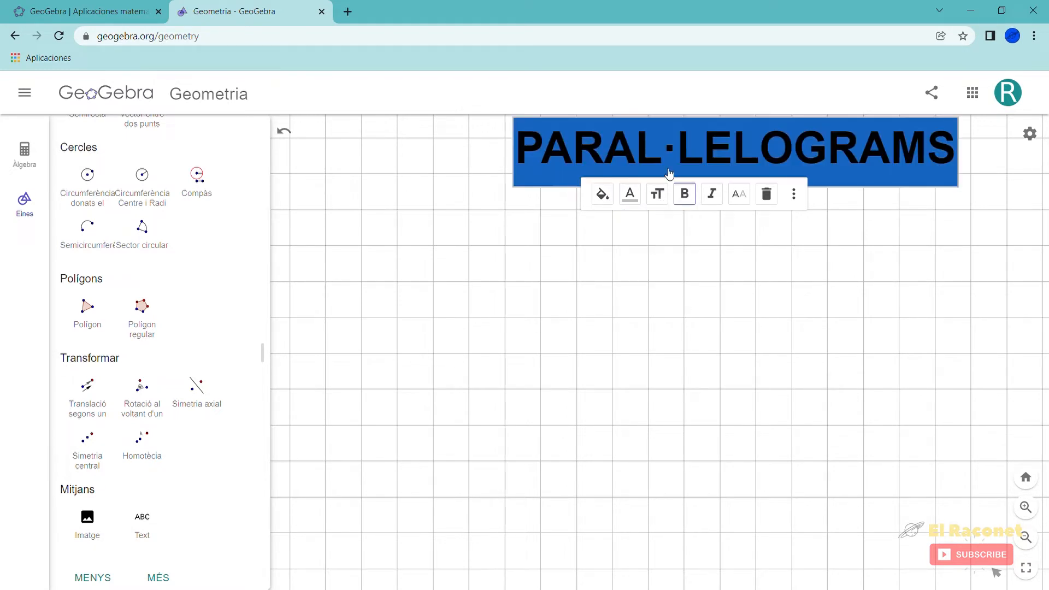
Step: Change the text colour of the PARAL·LELOGRAMS title to red
click(745, 218)
click(776, 243)
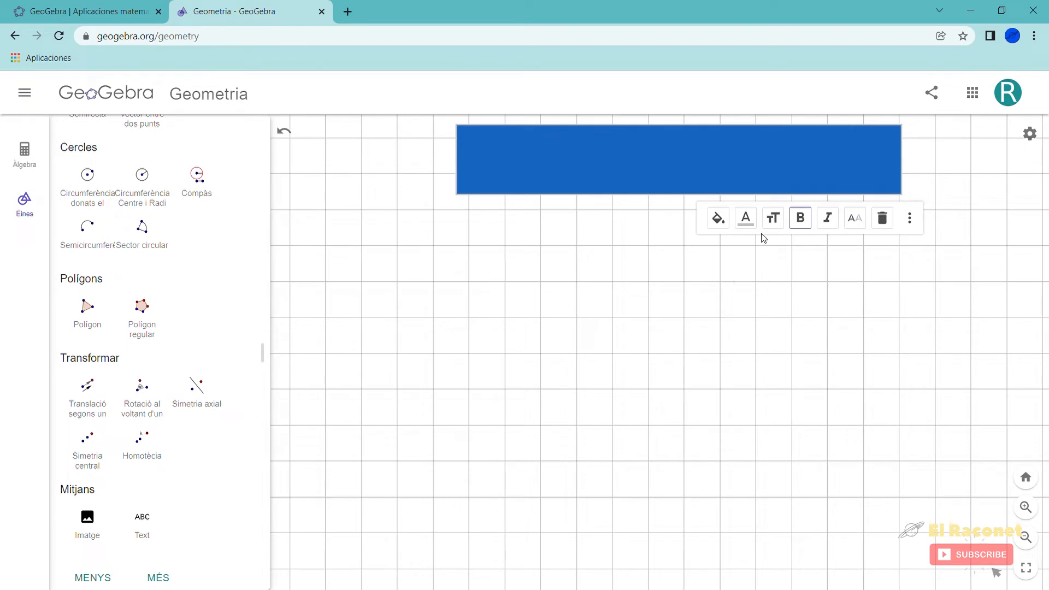
click(746, 218)
click(801, 243)
Step: Set the title's background colour to white (#FFFFFF) in its colour settings
click(719, 218)
click(801, 269)
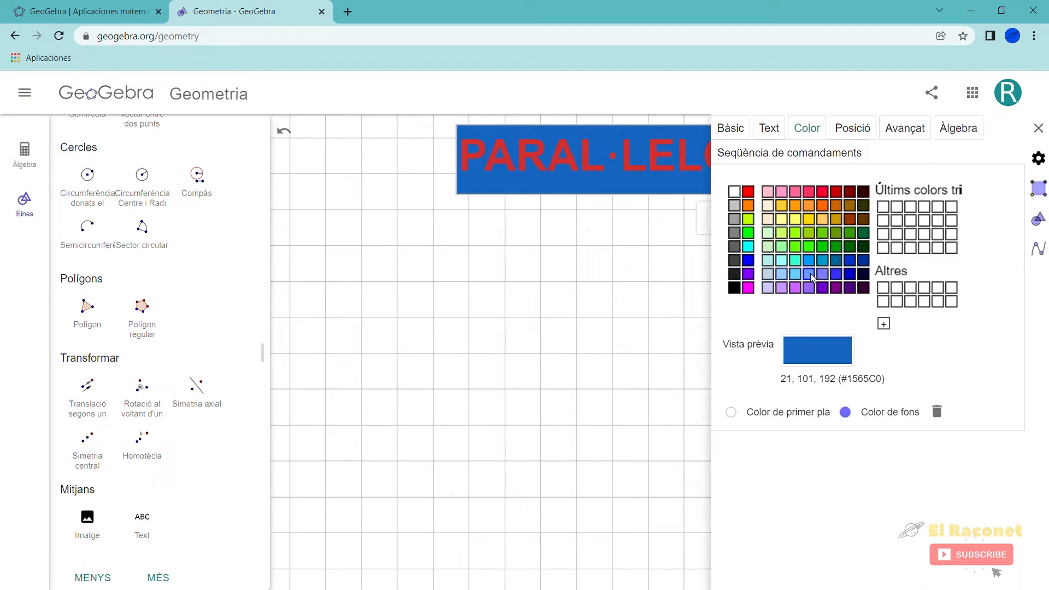
click(730, 192)
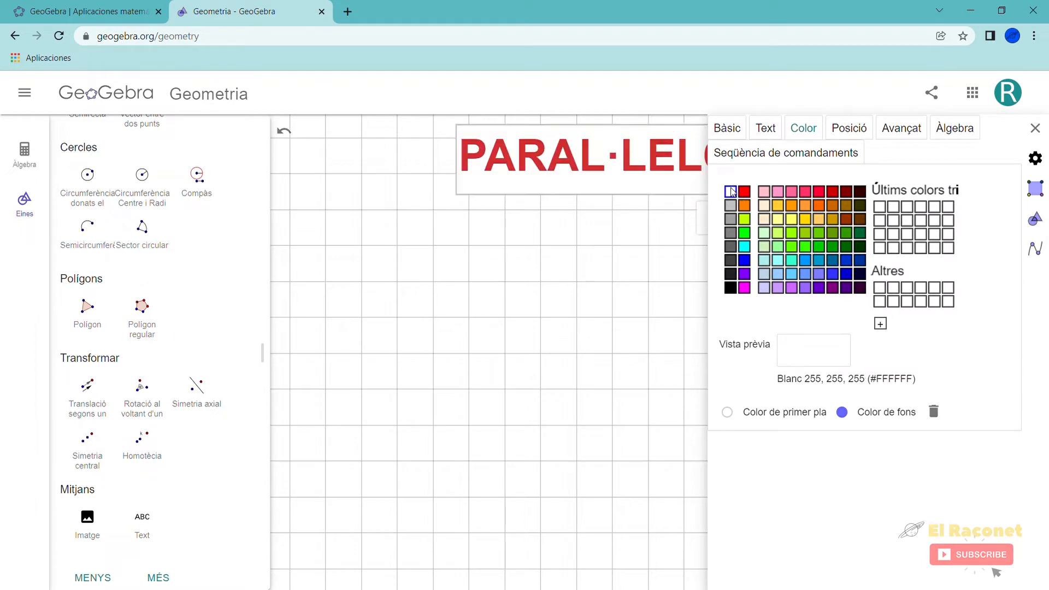
Step: Close the title's settings and reposition the title centred along the upper edge of the canvas
drag(614, 167, 557, 178)
click(556, 248)
click(589, 246)
click(1035, 128)
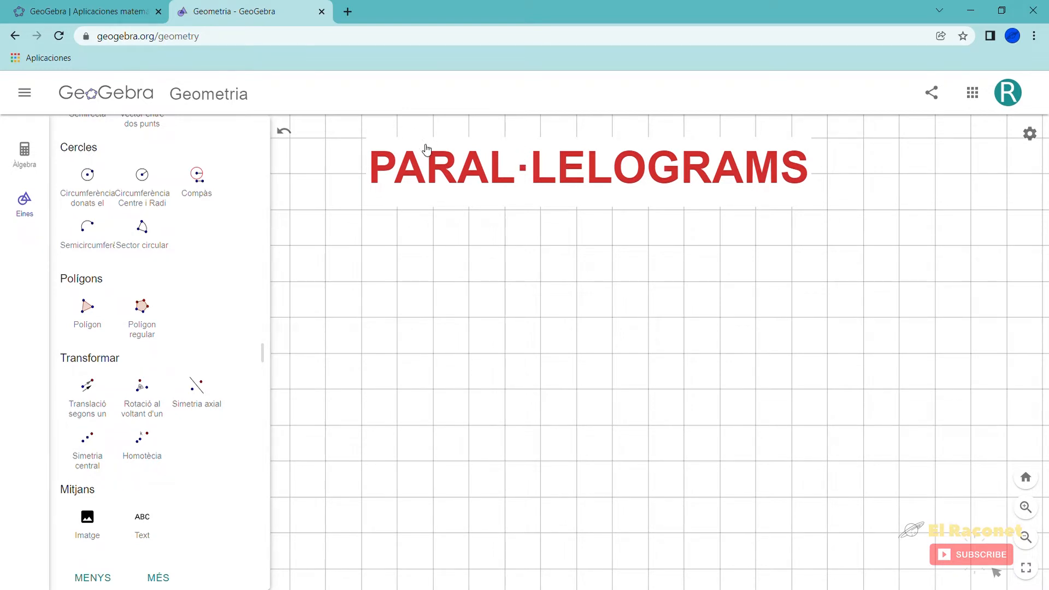
drag(427, 151, 439, 135)
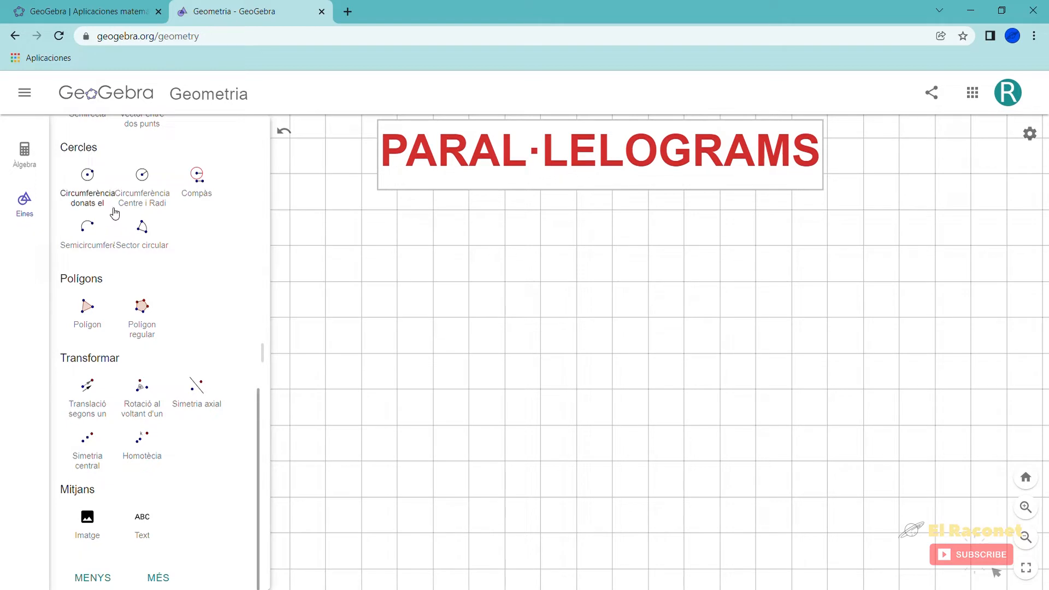
Step: Construct a regular polygon with 4 vertices on a horizontal base about four grid squares wide, below the title
scroll(115, 210, up, 2)
scroll(180, 186, down, 2)
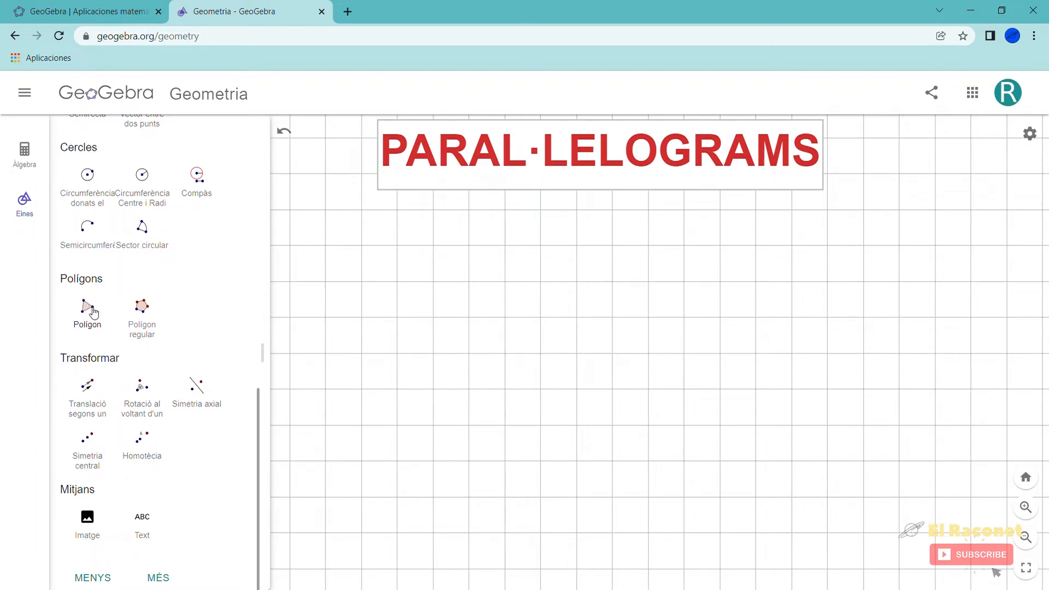
click(142, 313)
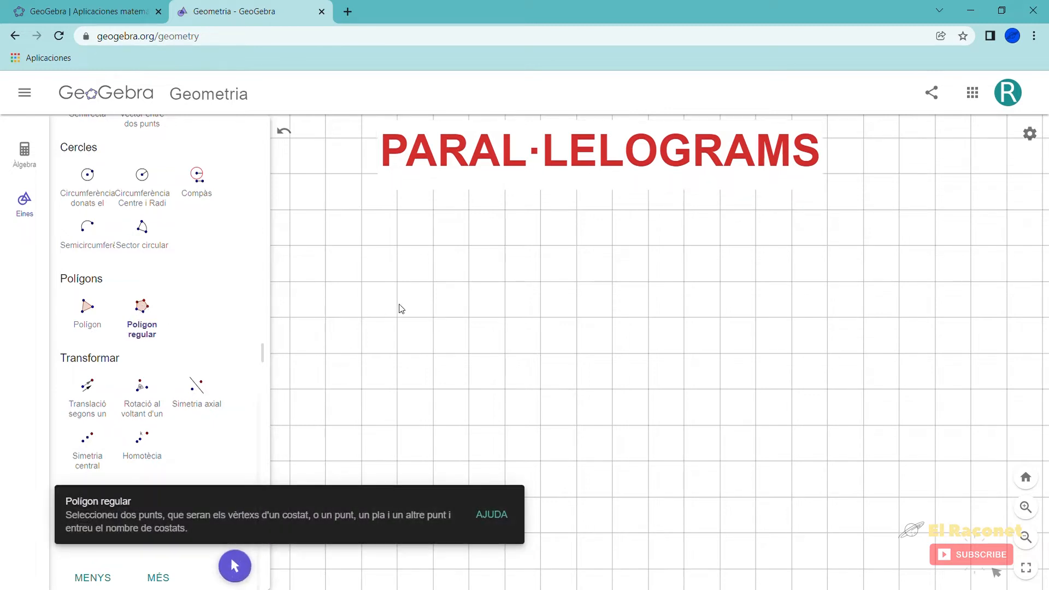
click(398, 282)
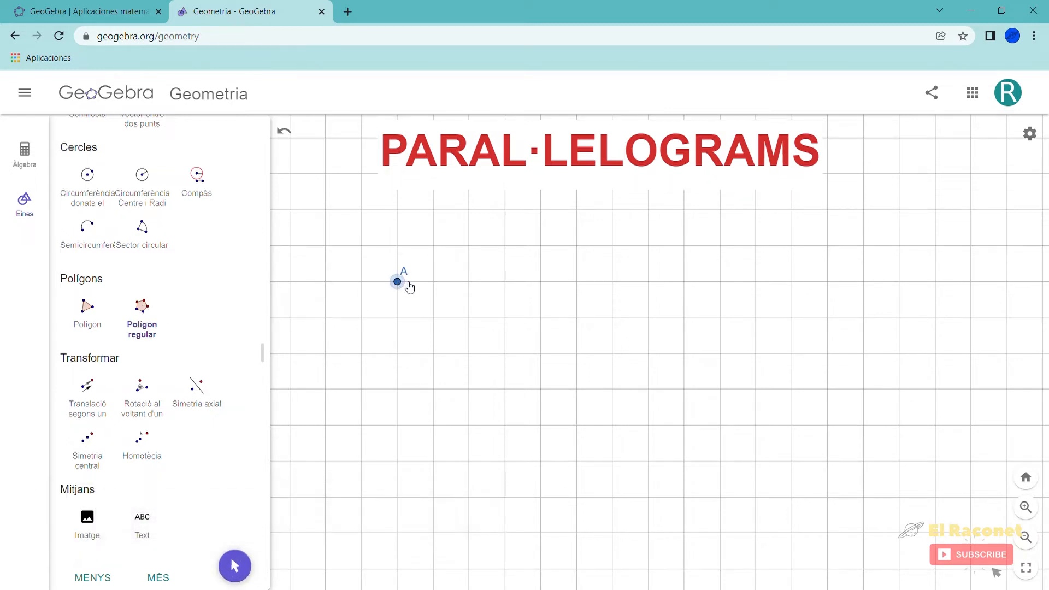
click(546, 286)
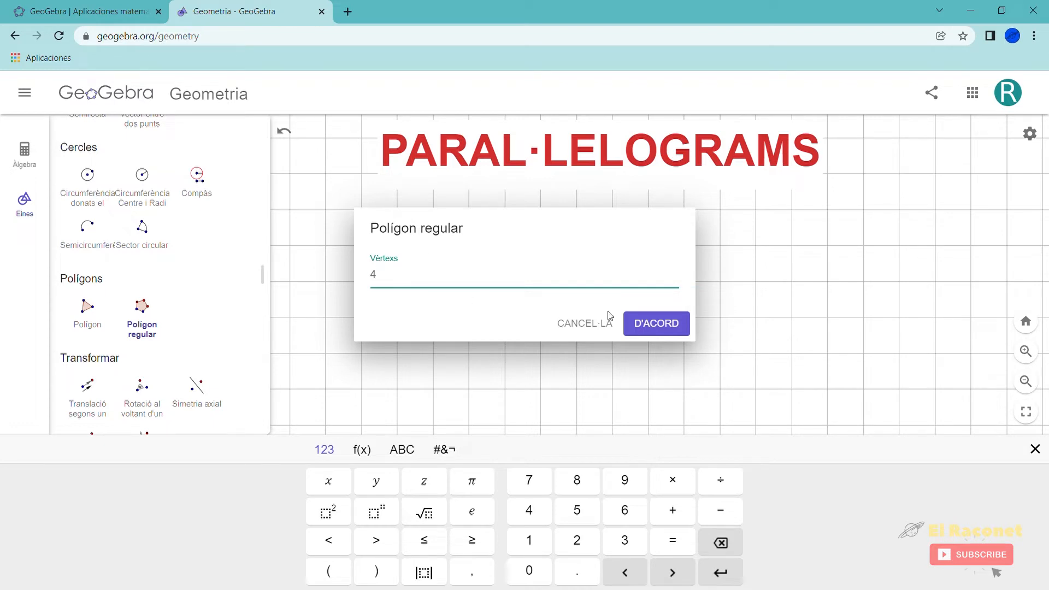
click(661, 323)
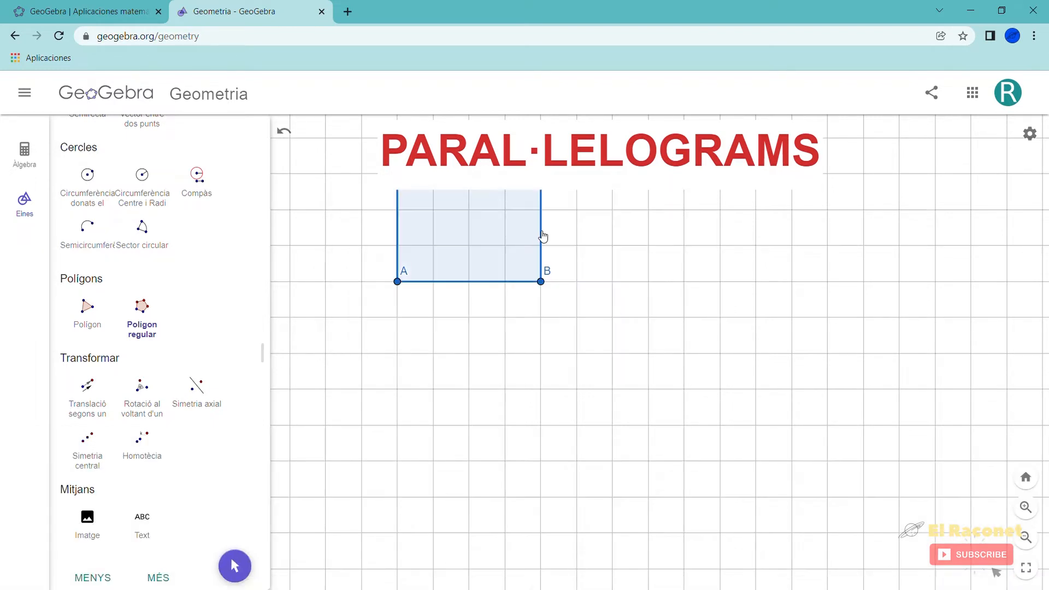
Step: Move the square down so that it sits fully below the title
scroll(134, 226, up, 10)
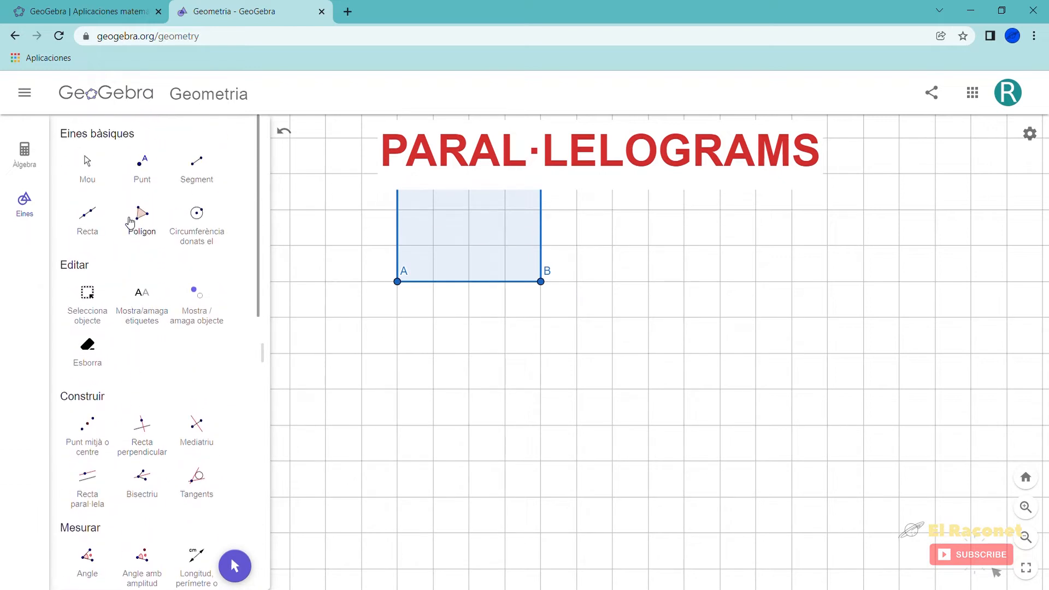
click(99, 178)
drag(443, 210, 458, 331)
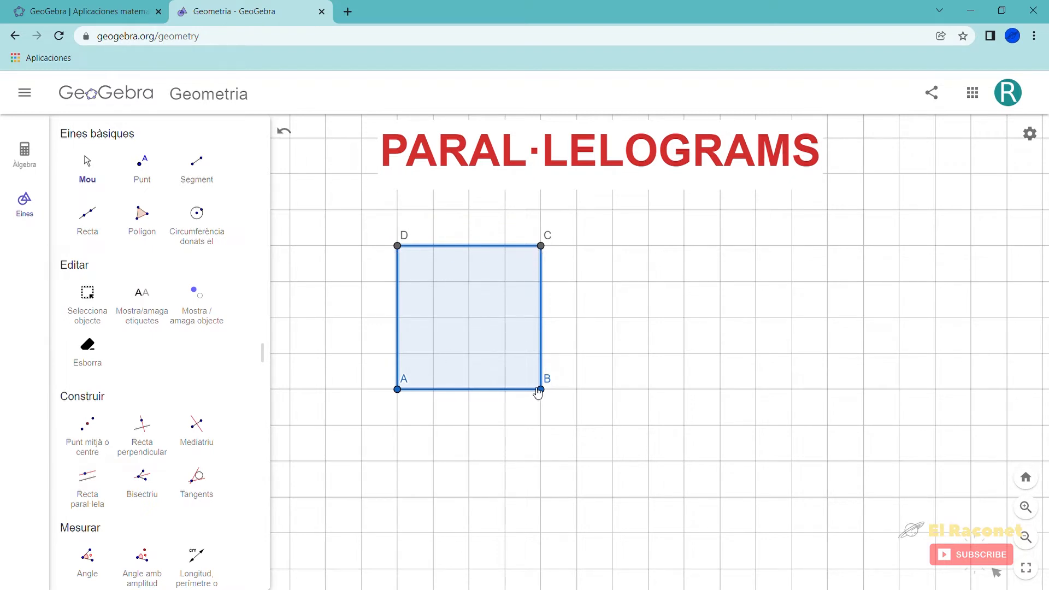
click(398, 246)
click(541, 245)
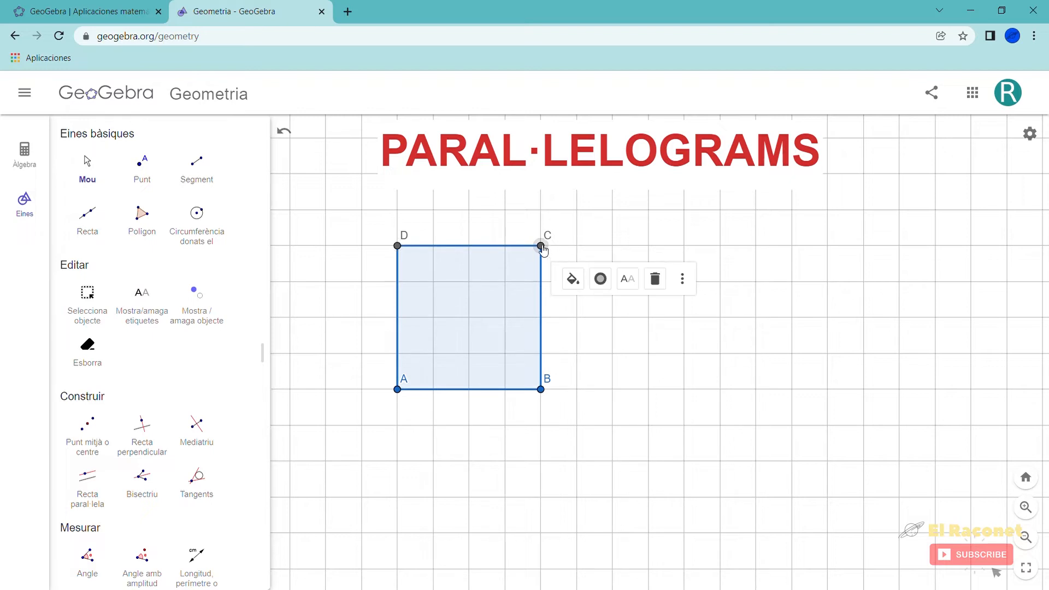
click(542, 247)
click(541, 246)
click(408, 389)
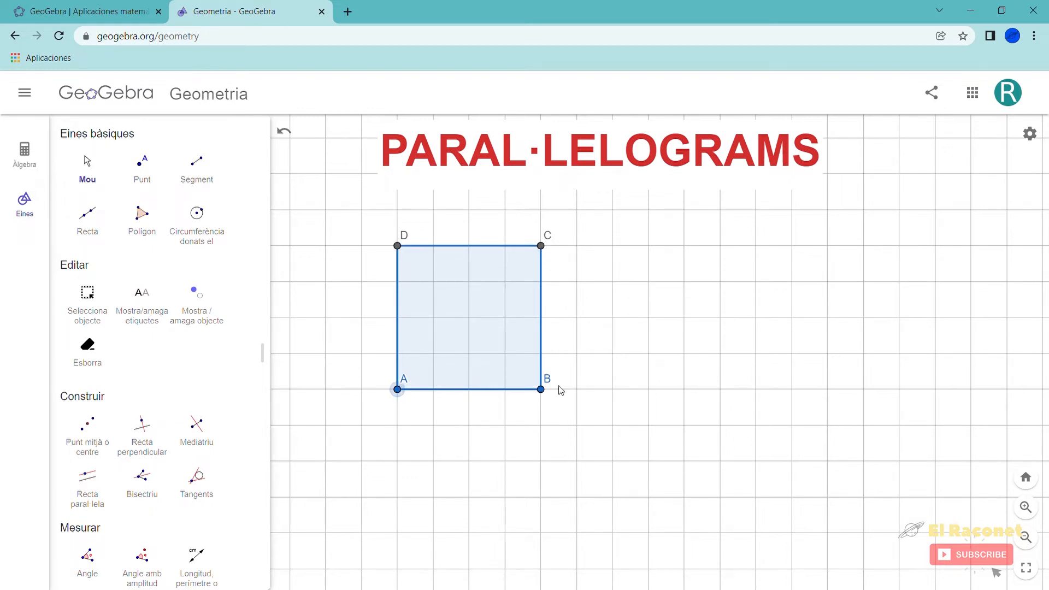
mouse_move(399, 390)
mouse_down()
mouse_move(608, 343)
mouse_move(574, 401)
mouse_move(432, 424)
mouse_move(342, 423)
mouse_move(492, 376)
mouse_move(526, 354)
mouse_move(541, 309)
mouse_move(428, 330)
mouse_move(401, 379)
mouse_move(482, 284)
mouse_move(426, 347)
mouse_move(362, 389)
mouse_move(481, 385)
mouse_move(461, 368)
mouse_move(544, 298)
mouse_move(670, 301)
mouse_move(451, 344)
mouse_move(402, 397)
mouse_up()
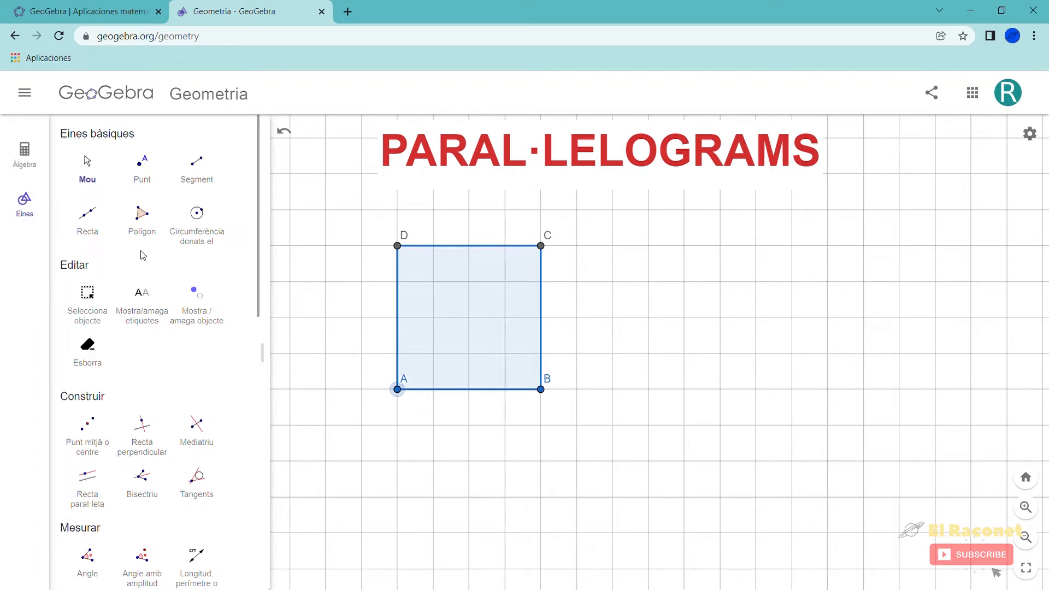
Step: Draw a line through vertices D and C and another through vertices A and B
click(100, 226)
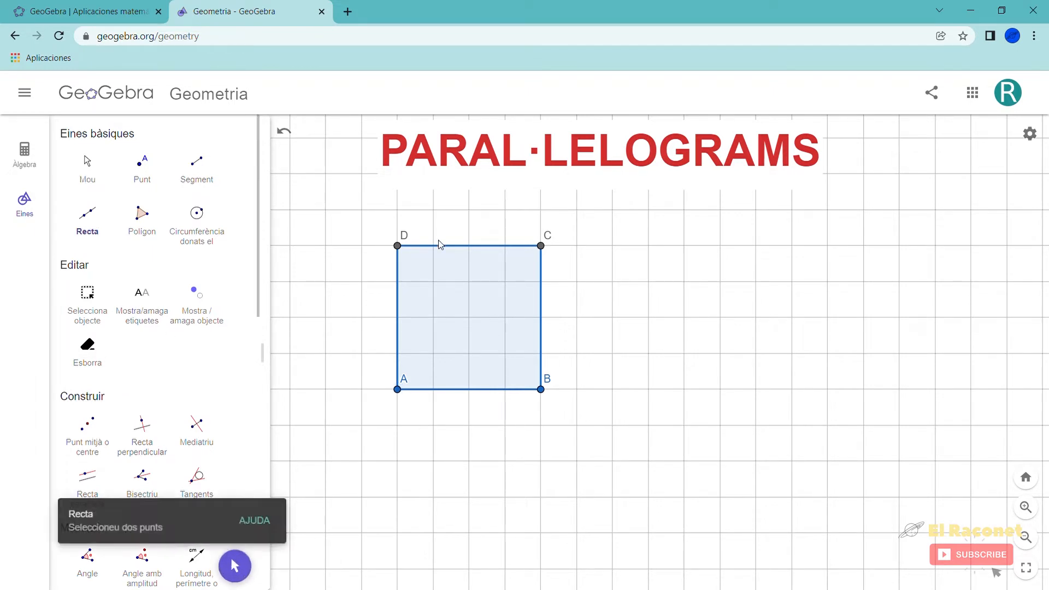
click(399, 246)
click(542, 247)
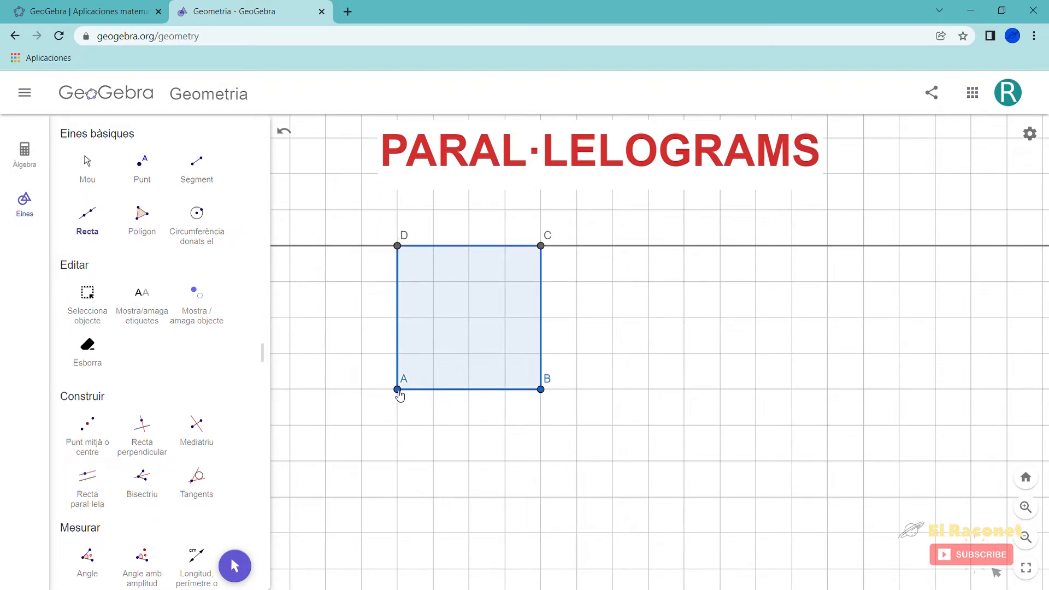
click(397, 390)
click(540, 390)
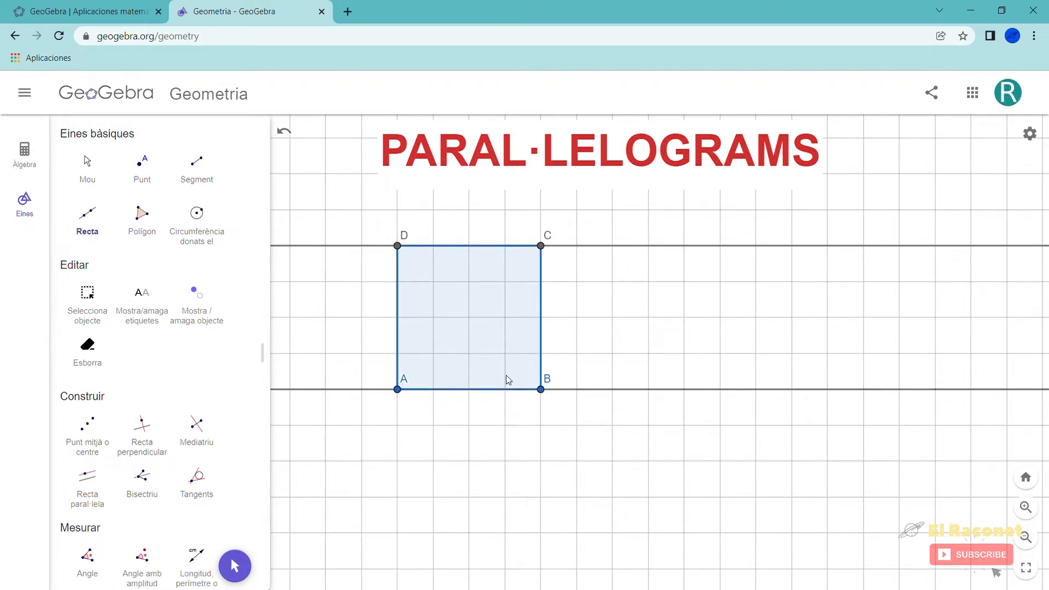
Step: Move the PARAL·LELOGRAMS title up so that it no longer overlaps the square
click(89, 170)
scroll(482, 427, down, 3)
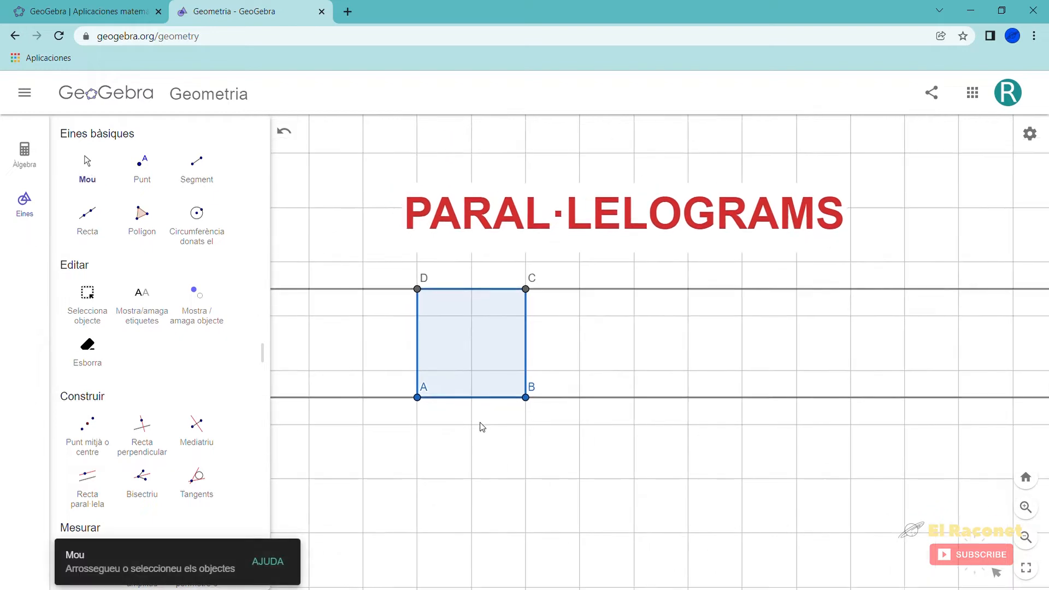
scroll(482, 427, down, 10)
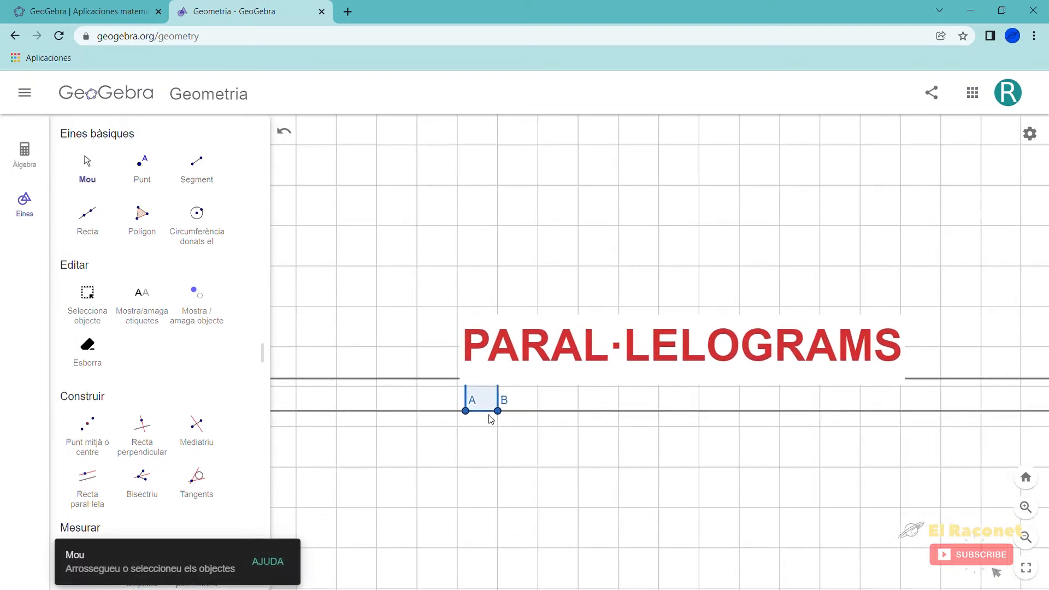
scroll(490, 419, up, 1)
drag(544, 346, 537, 322)
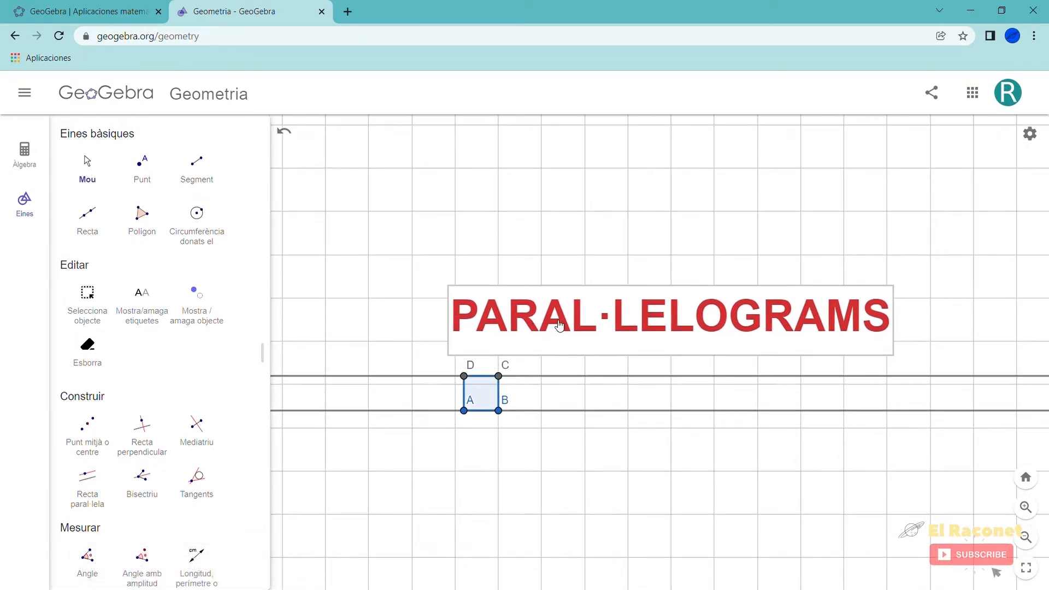
Step: Remove the title's background colour in its colour settings and close the settings
click(560, 326)
click(737, 262)
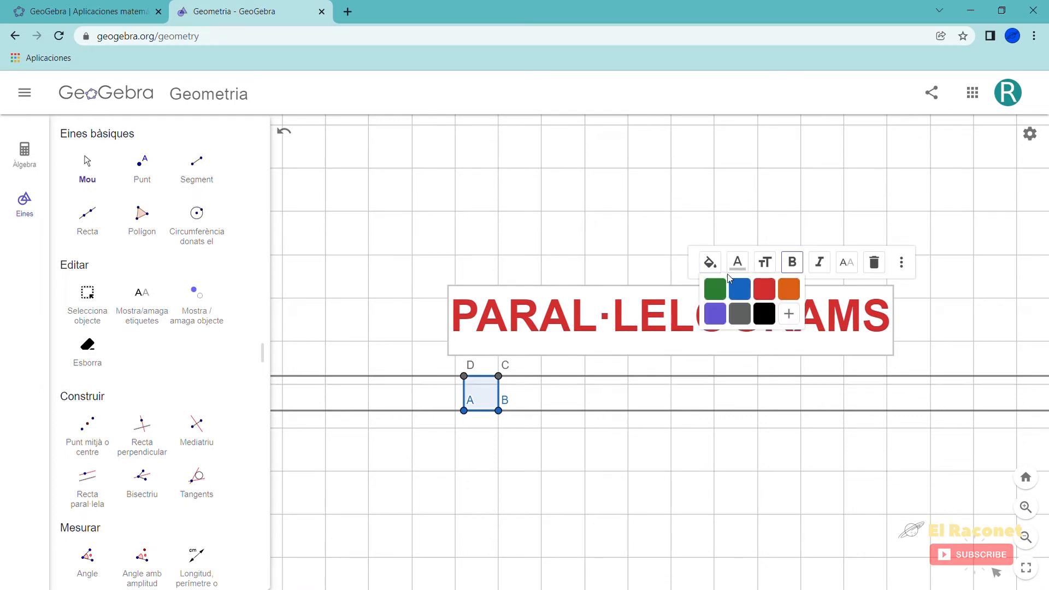
click(789, 314)
click(934, 412)
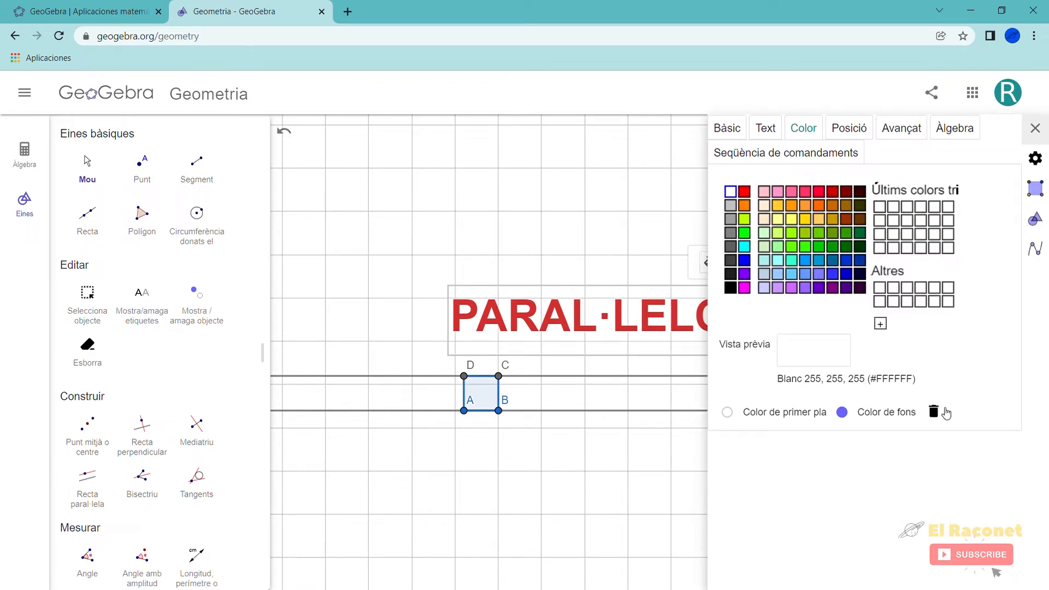
click(604, 271)
click(557, 329)
click(549, 255)
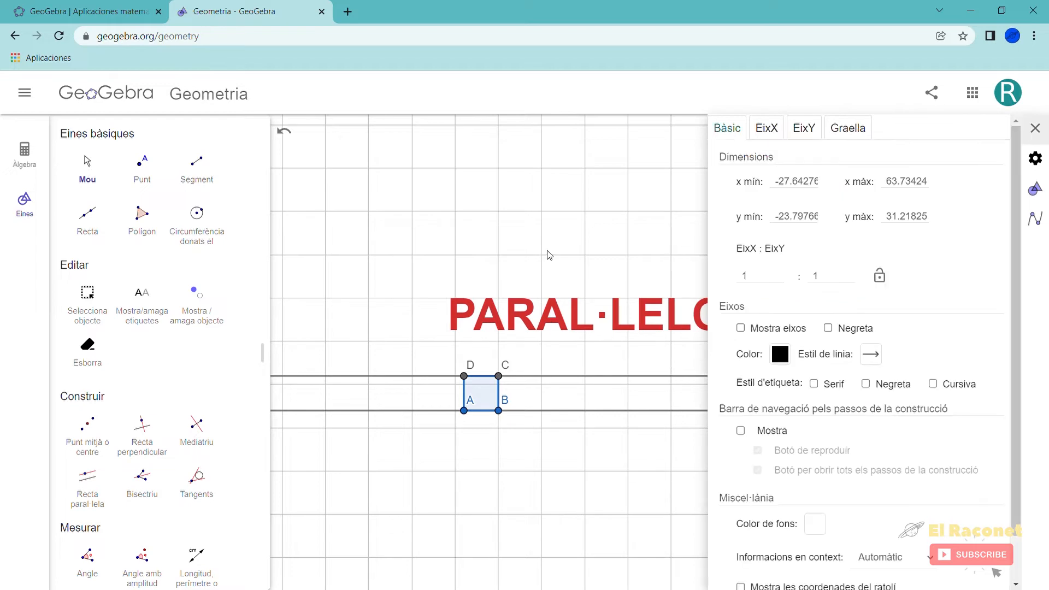
click(1035, 128)
Step: Reposition the PARAL·LELOGRAMS title above the square, near the upper edge of the canvas
drag(600, 316, 559, 306)
scroll(611, 347, down, 2)
scroll(650, 393, right, 10)
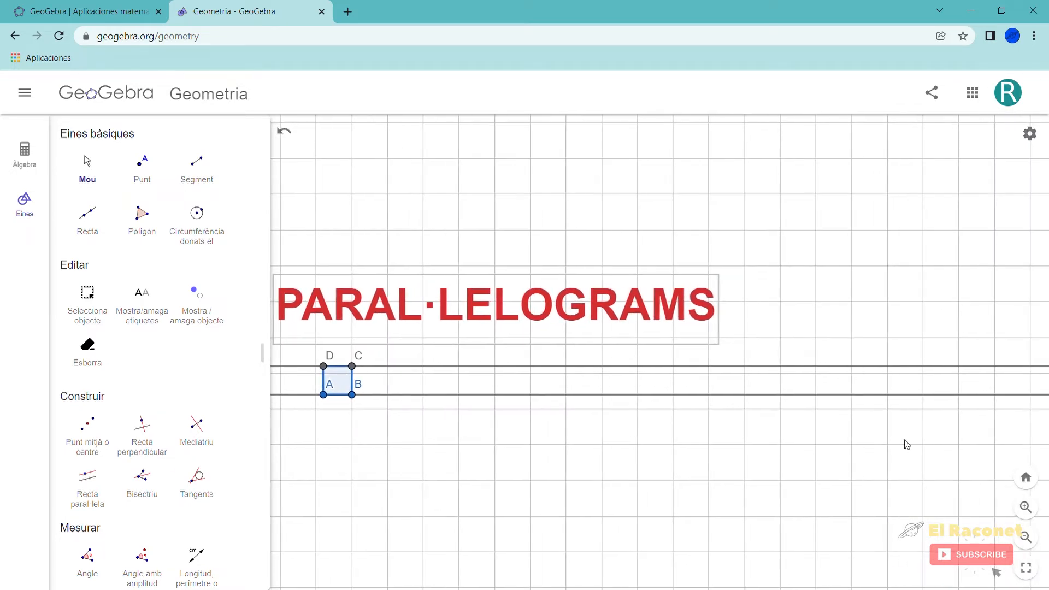
drag(454, 441, 778, 438)
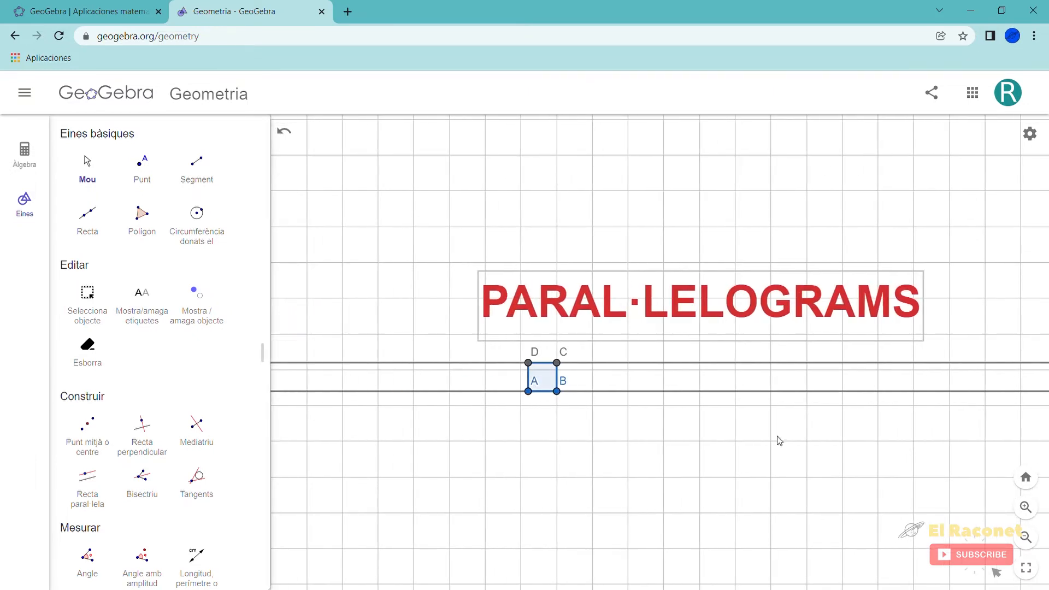
drag(633, 439, 799, 429)
scroll(746, 393, up, 3)
scroll(746, 393, up, 5)
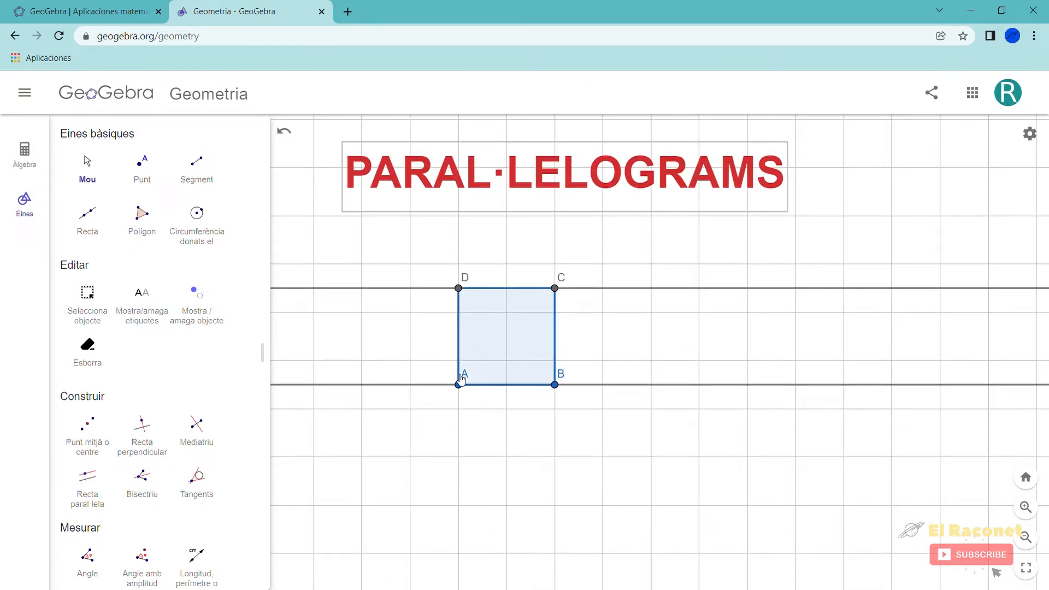
scroll(464, 375, up, 1)
drag(490, 164, 528, 191)
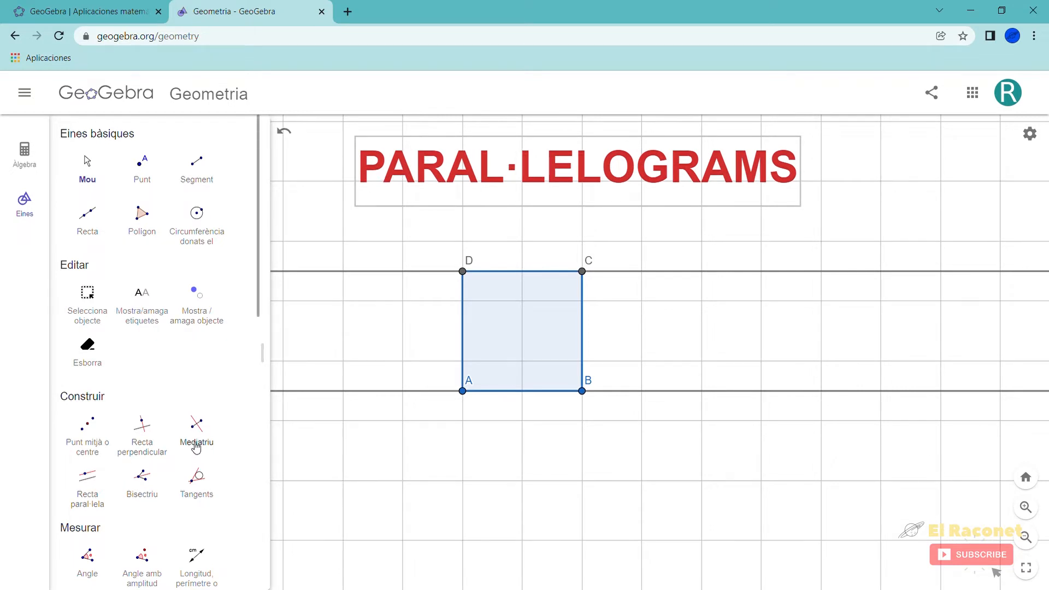
Step: Draw a line through vertices A and D and another through vertices B and C
click(88, 222)
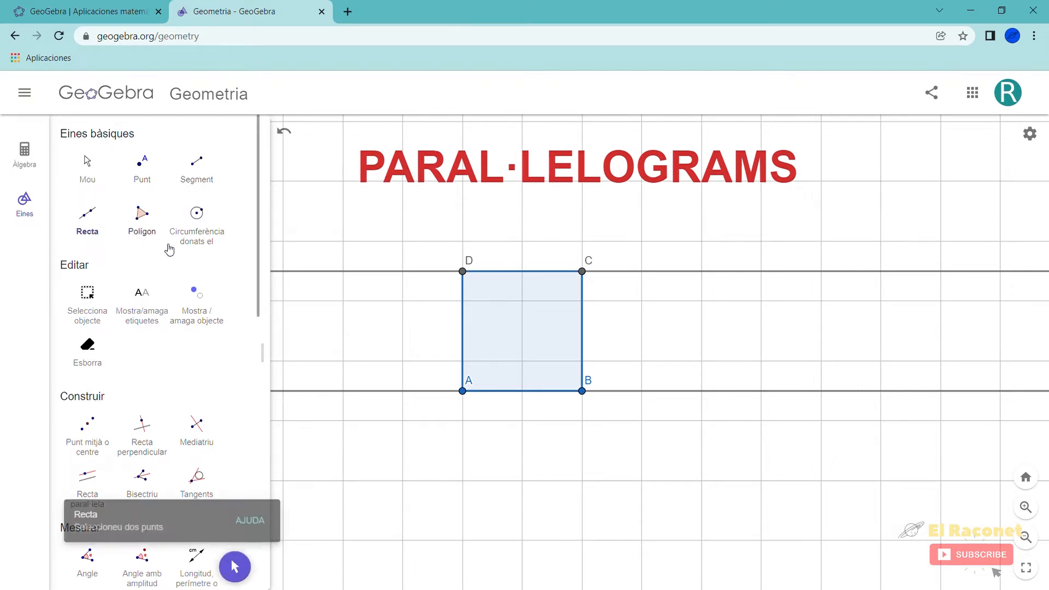
click(463, 391)
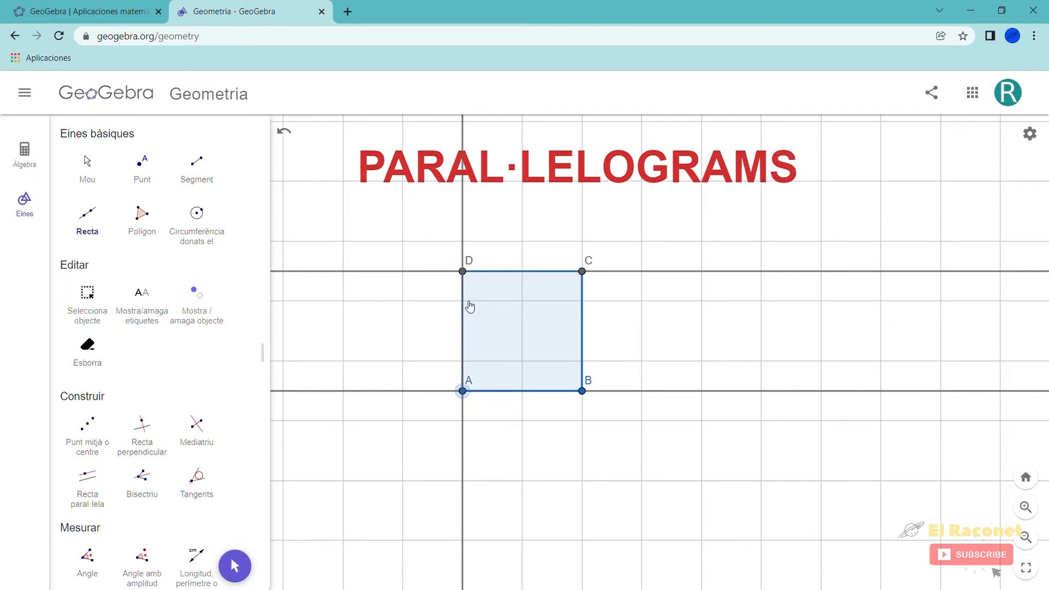
click(464, 273)
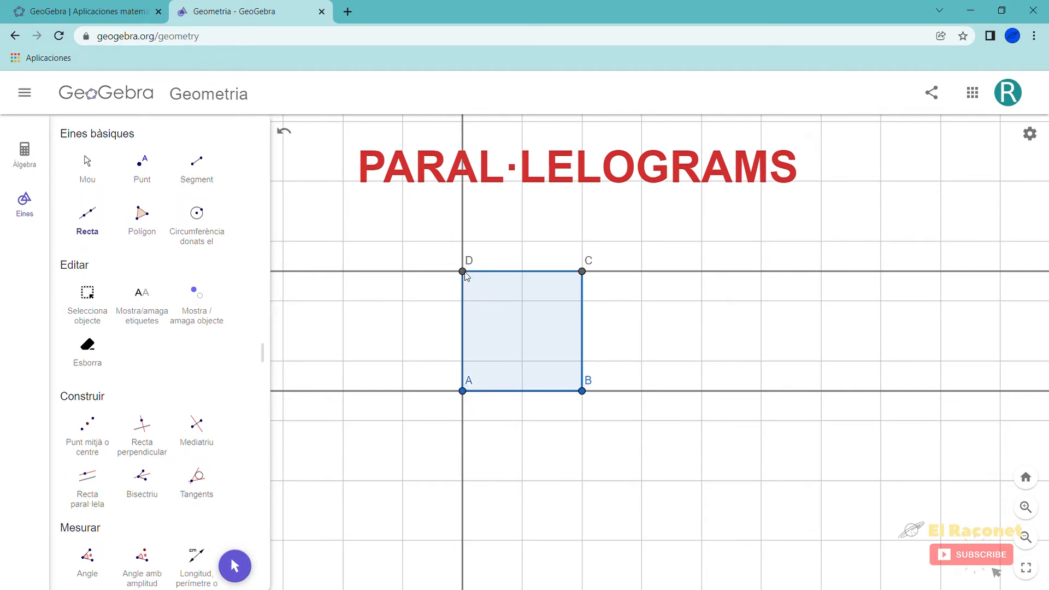
click(582, 392)
click(584, 272)
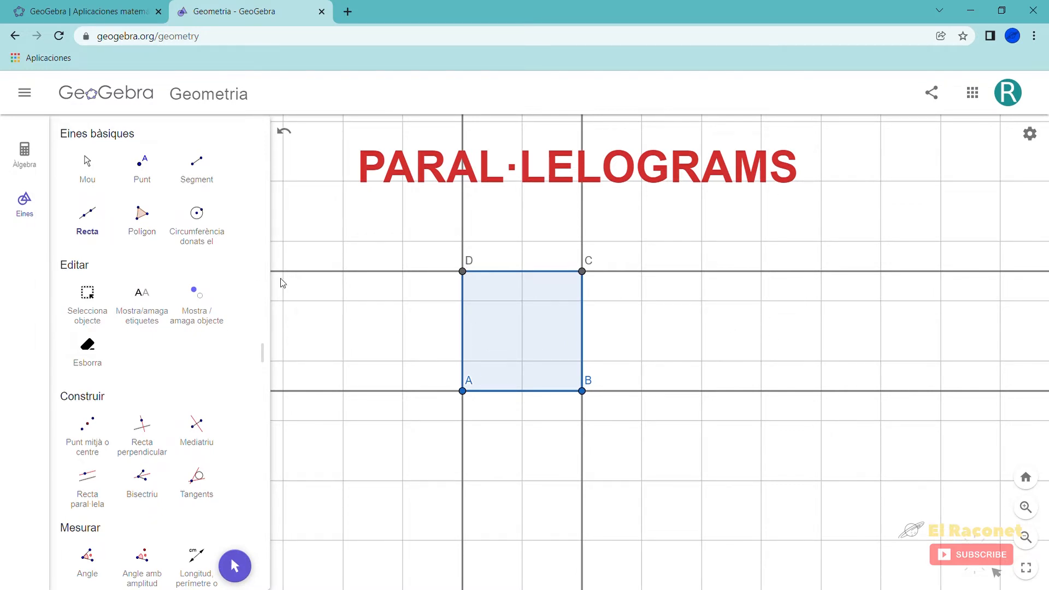
Step: Try a slanted line through two free points to the upper right of the square, and undo it
click(686, 229)
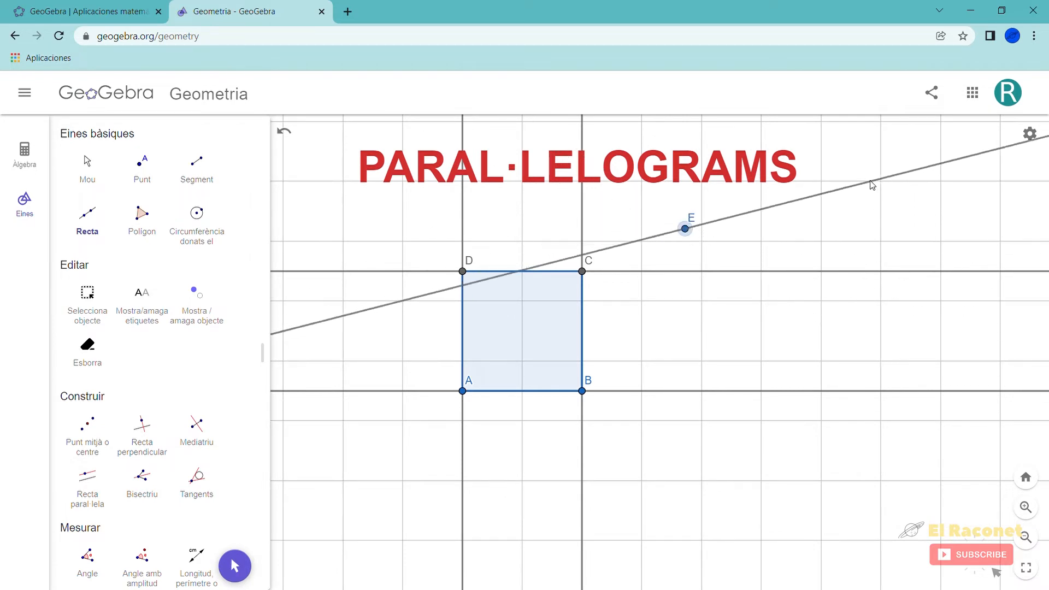
click(904, 166)
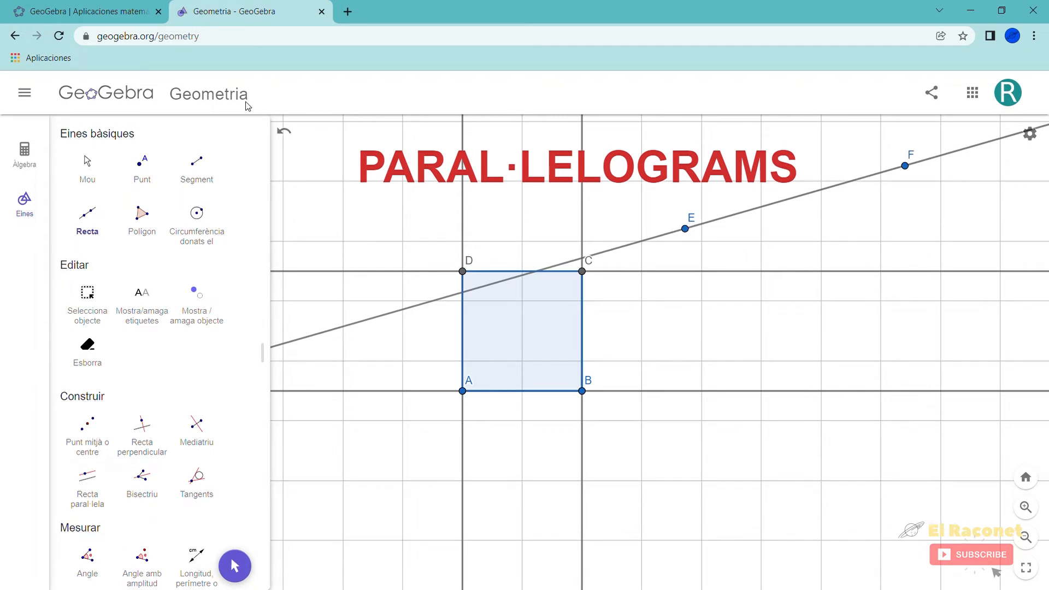
click(286, 135)
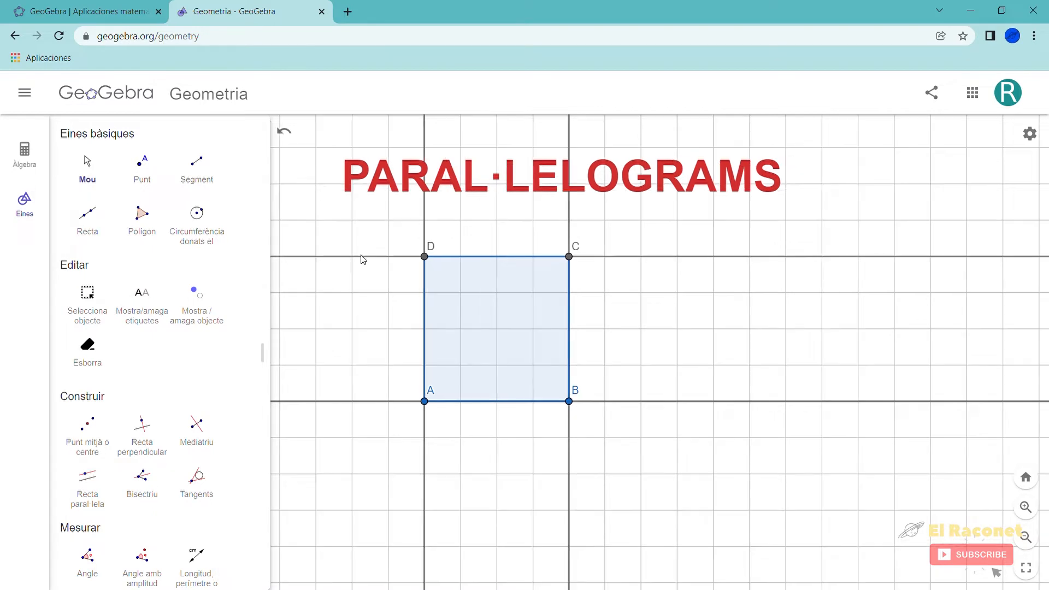
Step: Colour the two horizontal lines, through D and C and through A and B, red
click(432, 284)
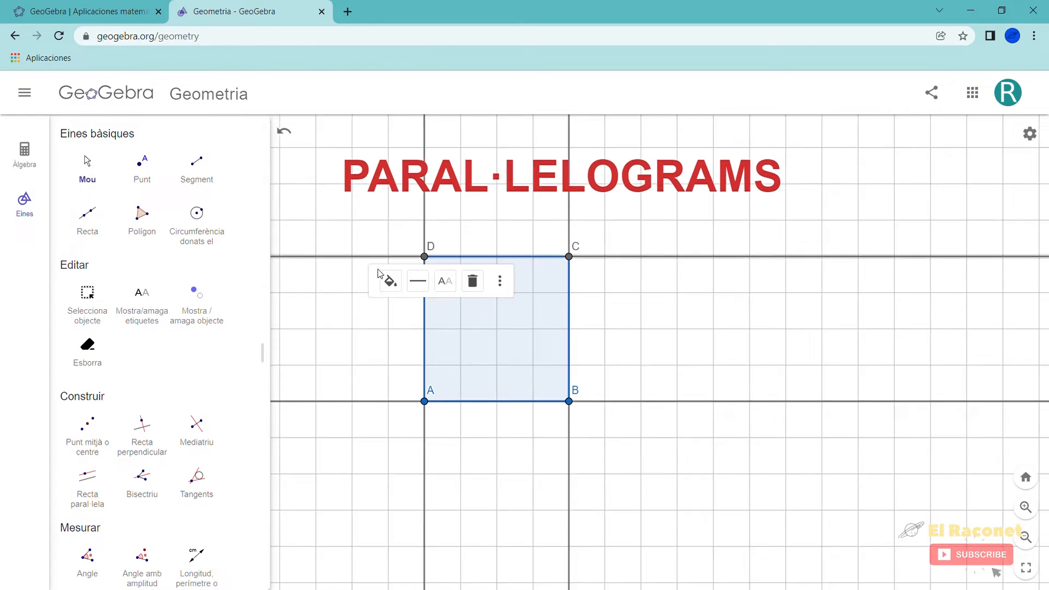
click(395, 283)
click(437, 308)
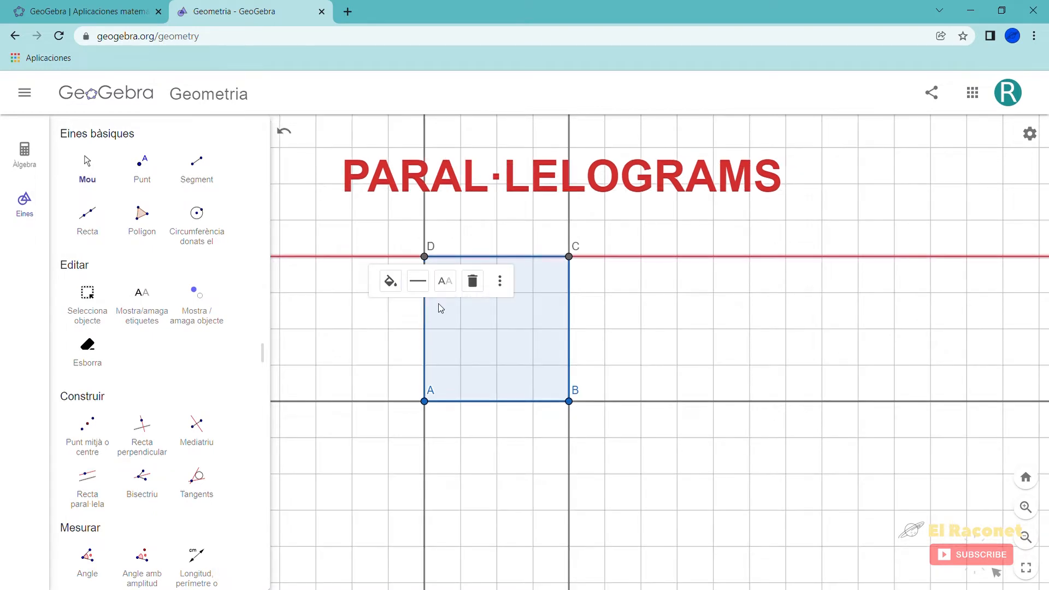
click(383, 402)
click(409, 424)
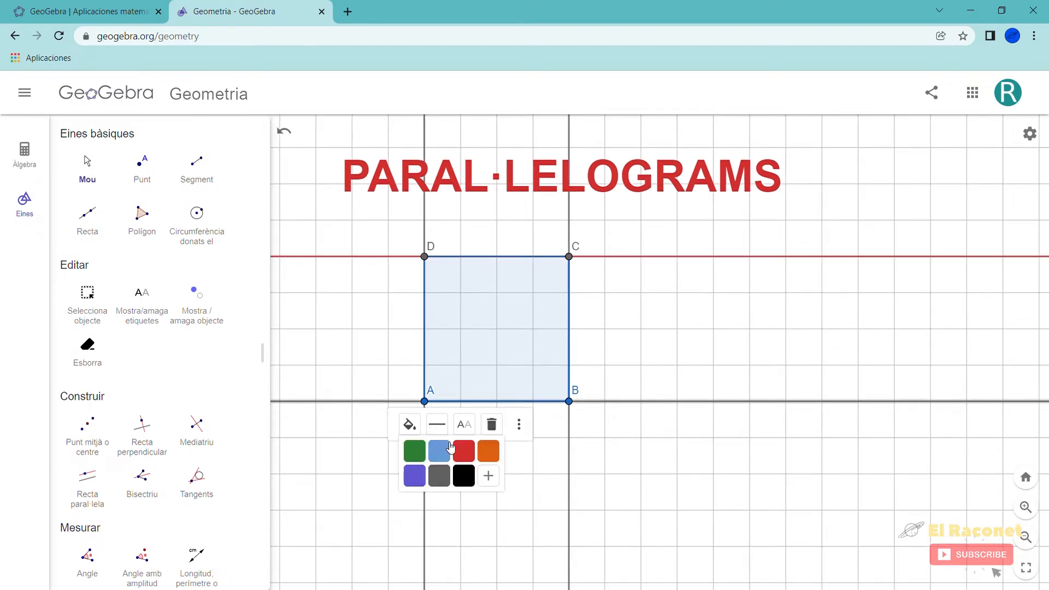
click(463, 451)
Step: Colour the two vertical lines green, the one through A and D and the one through B and C
click(427, 223)
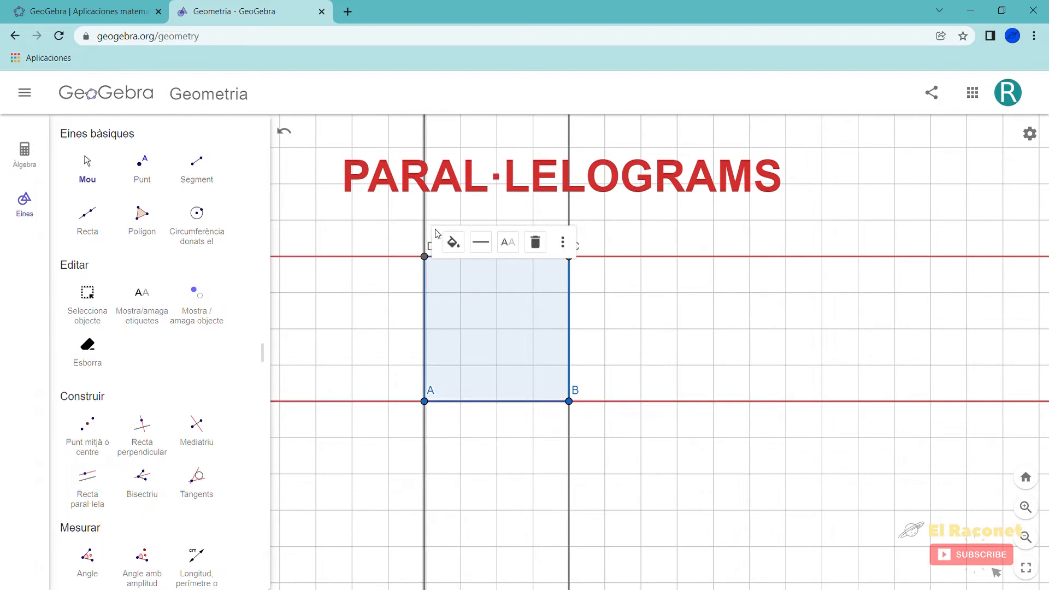
click(453, 242)
click(457, 266)
click(571, 201)
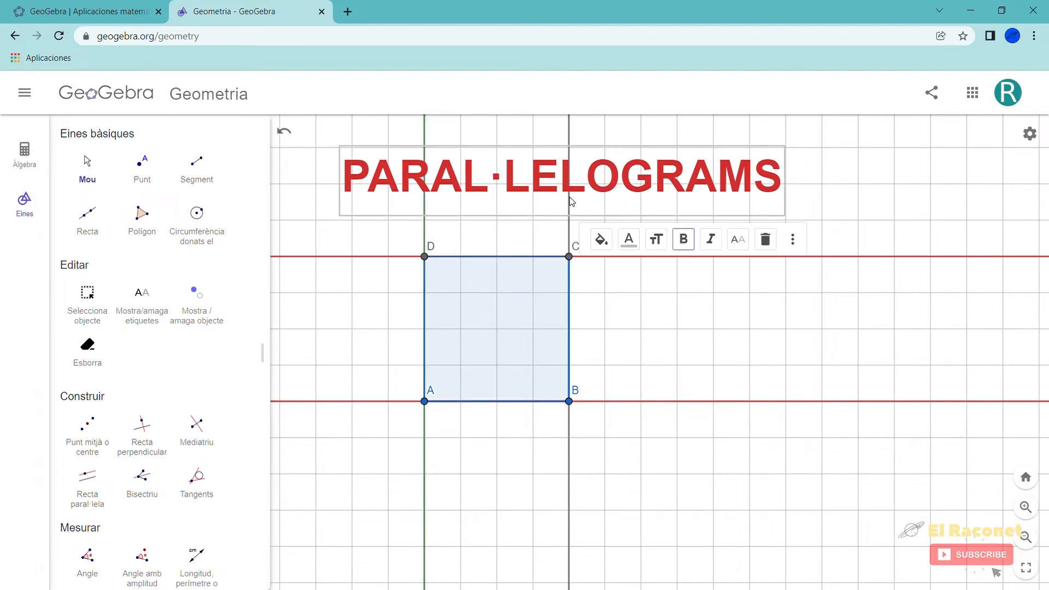
click(572, 240)
click(598, 256)
click(597, 282)
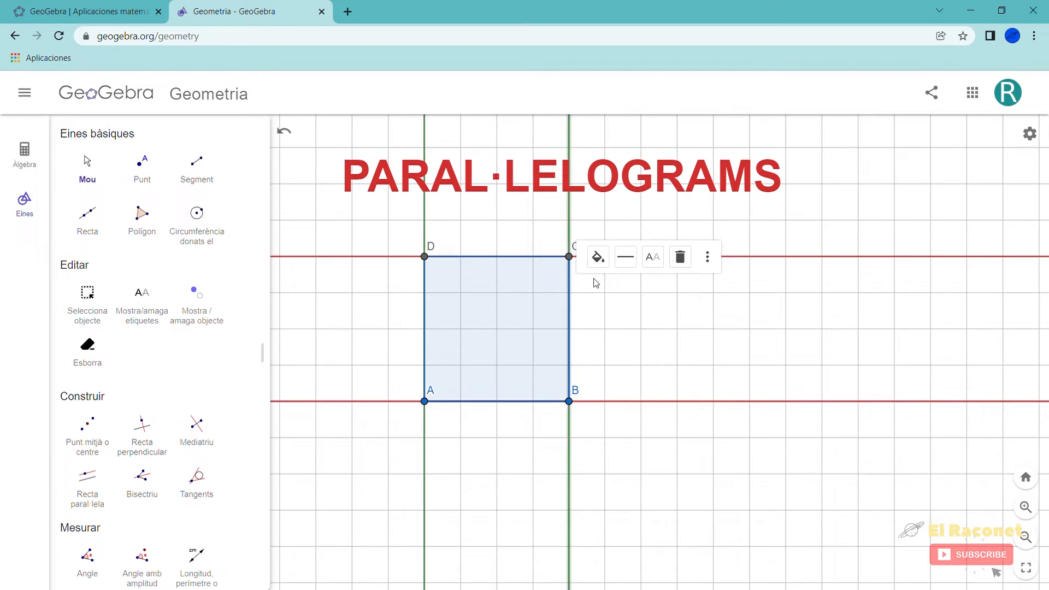
click(341, 230)
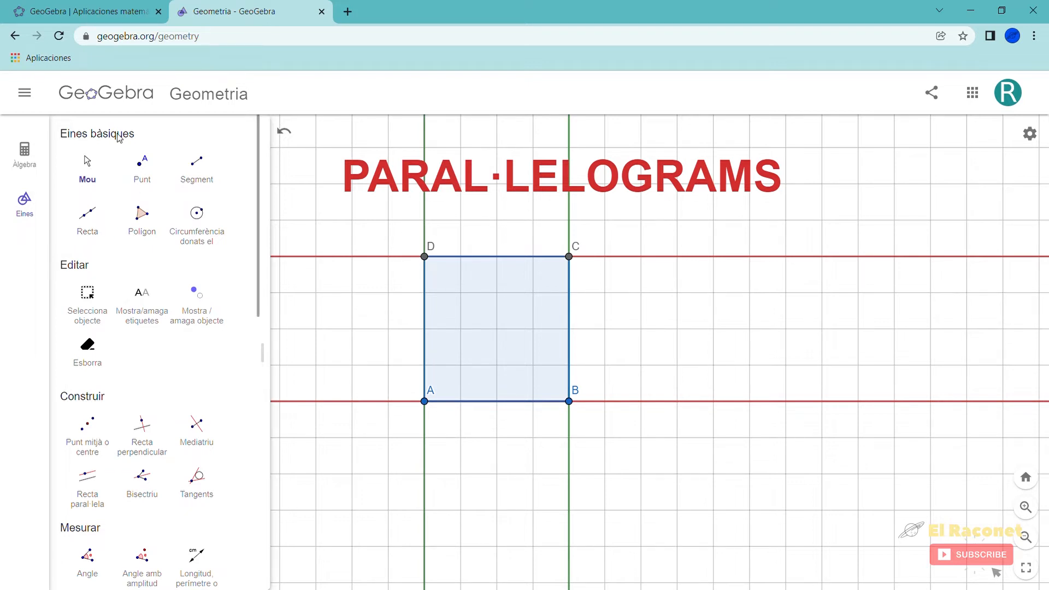
Step: Draw a rectangle with the Polygon tool on the square's side BC, extending six grid squares to the right between the red lines
click(143, 218)
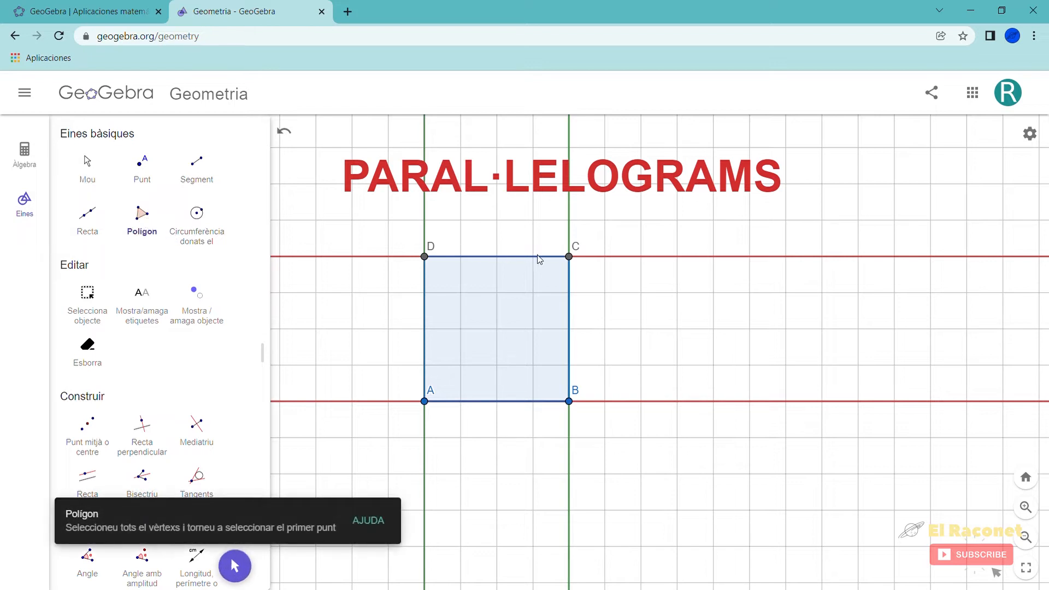
click(569, 256)
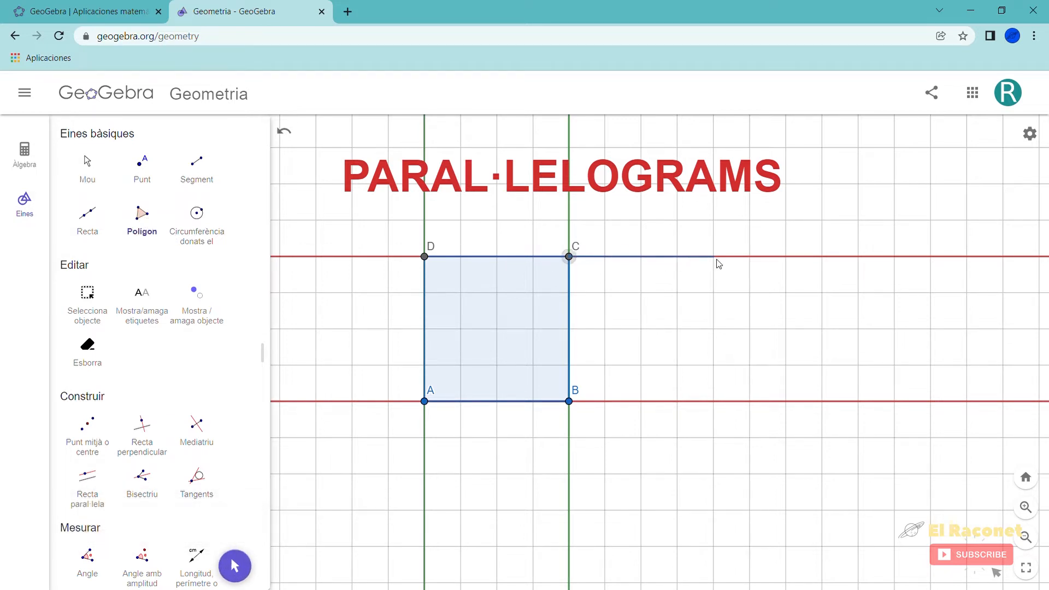
click(787, 258)
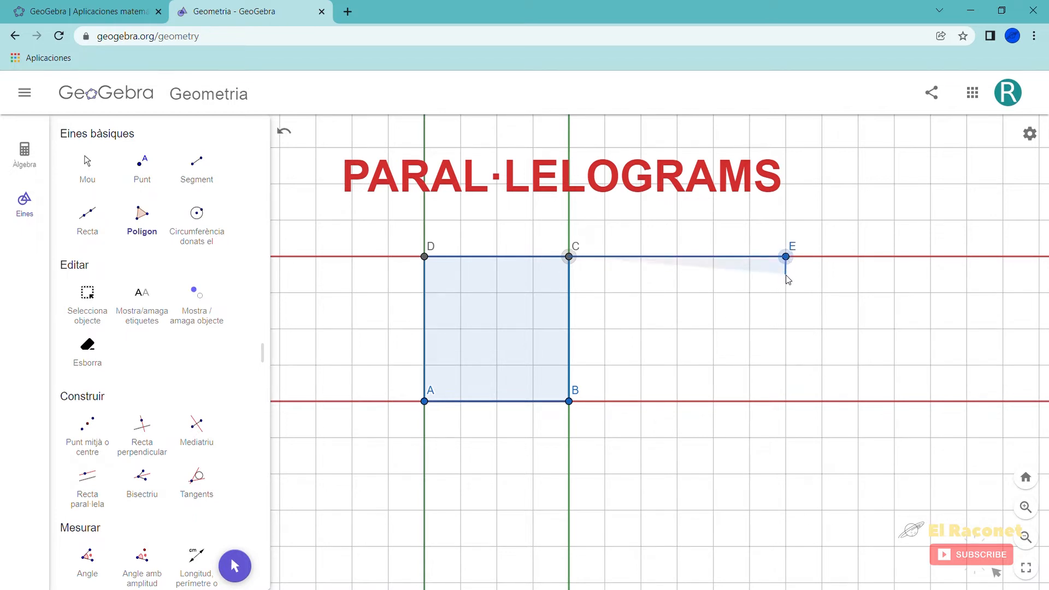
click(786, 402)
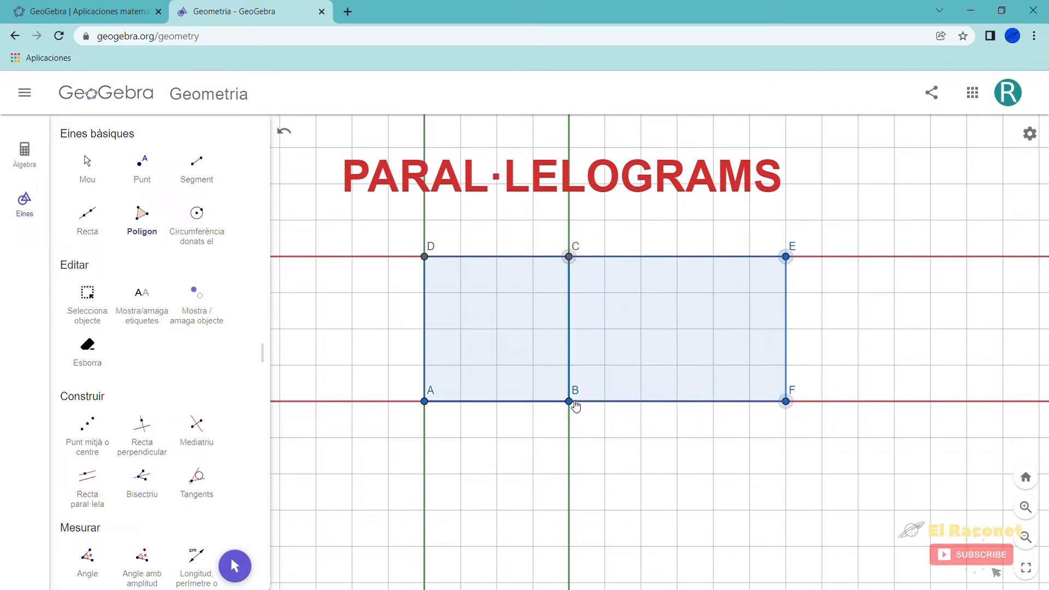
click(574, 402)
click(569, 257)
click(86, 166)
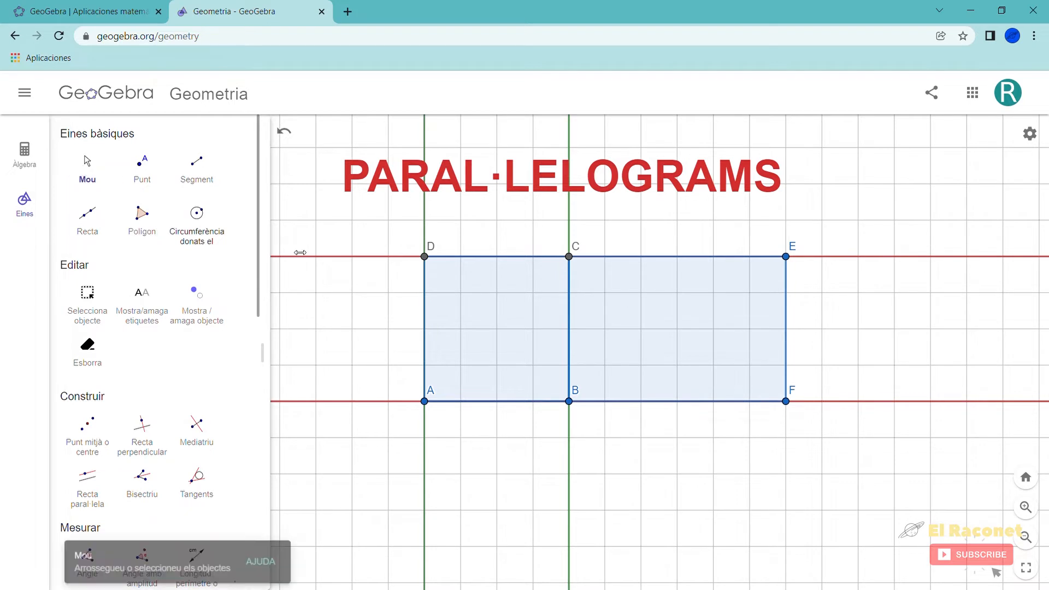
Step: Try green as the colour of the rectangle beside the square
click(590, 313)
click(709, 233)
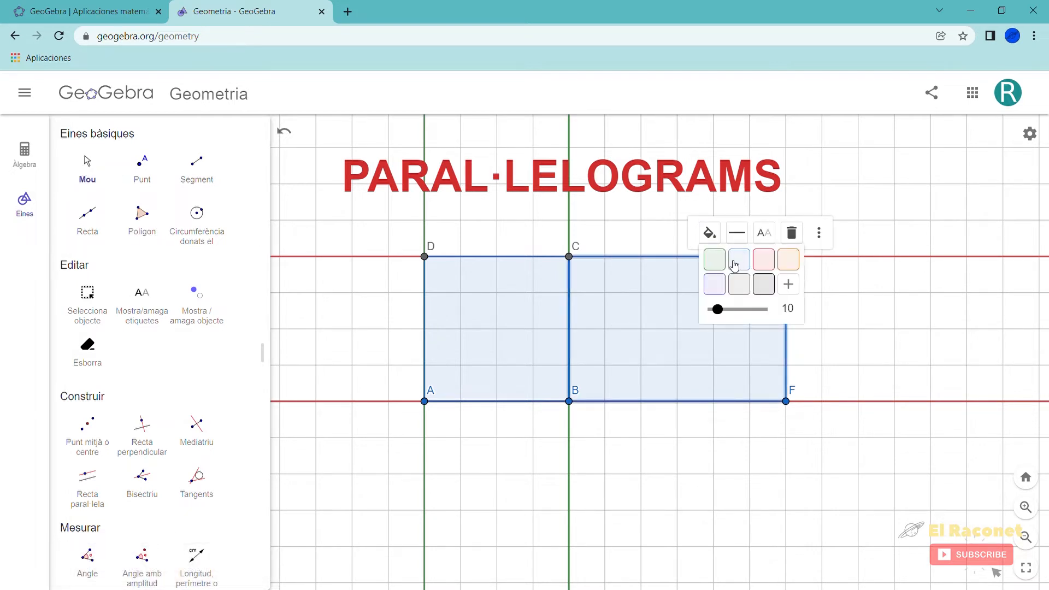
click(711, 261)
click(629, 243)
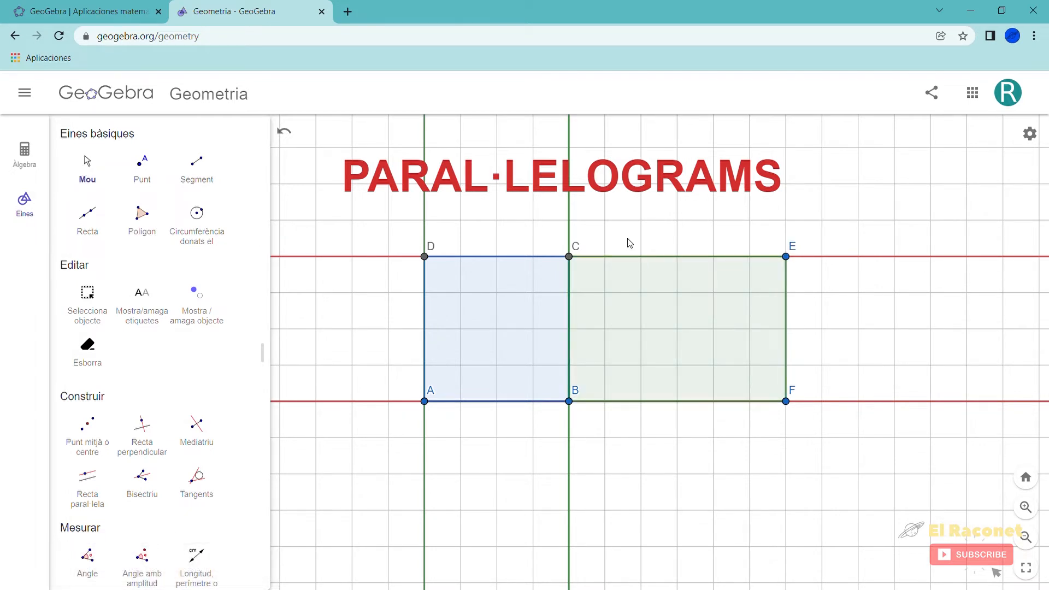
Step: Colour the rectangle between C, E, F and B red
click(681, 287)
click(720, 238)
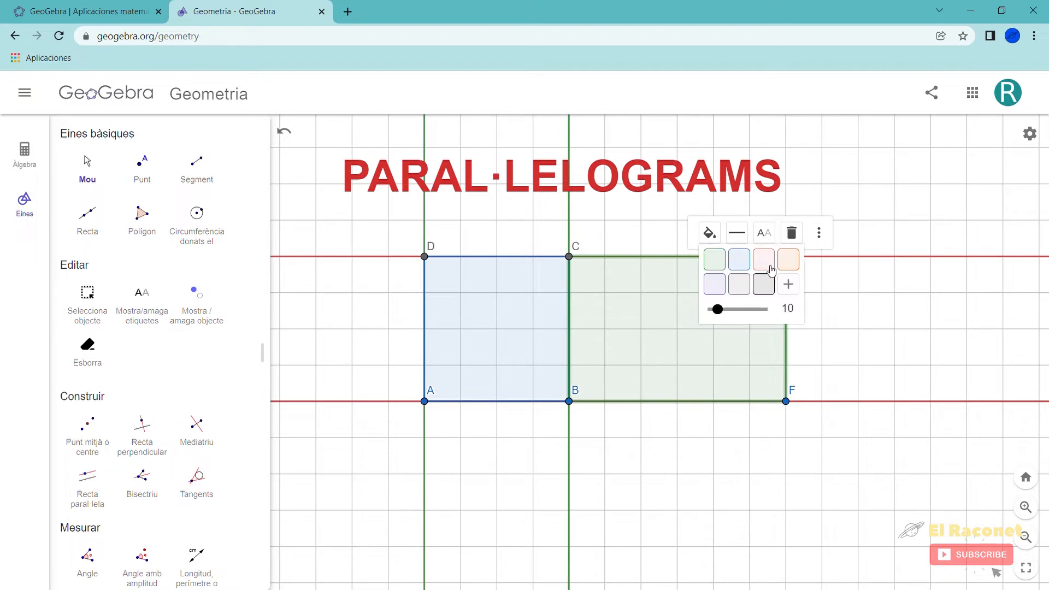
click(764, 260)
click(668, 241)
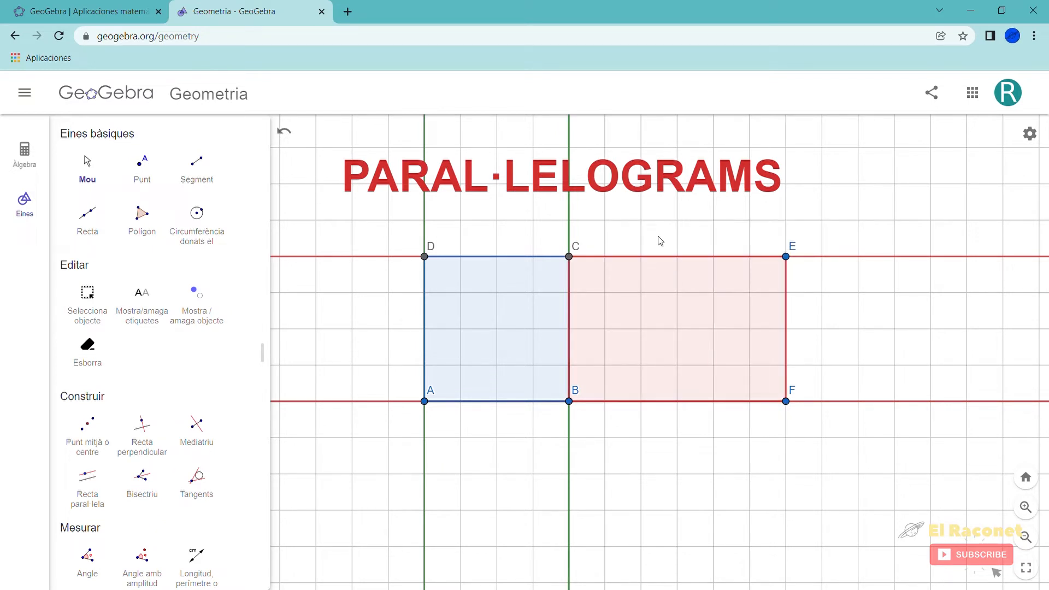
Step: Draw a line through the rectangle's outer vertices E and F
click(88, 219)
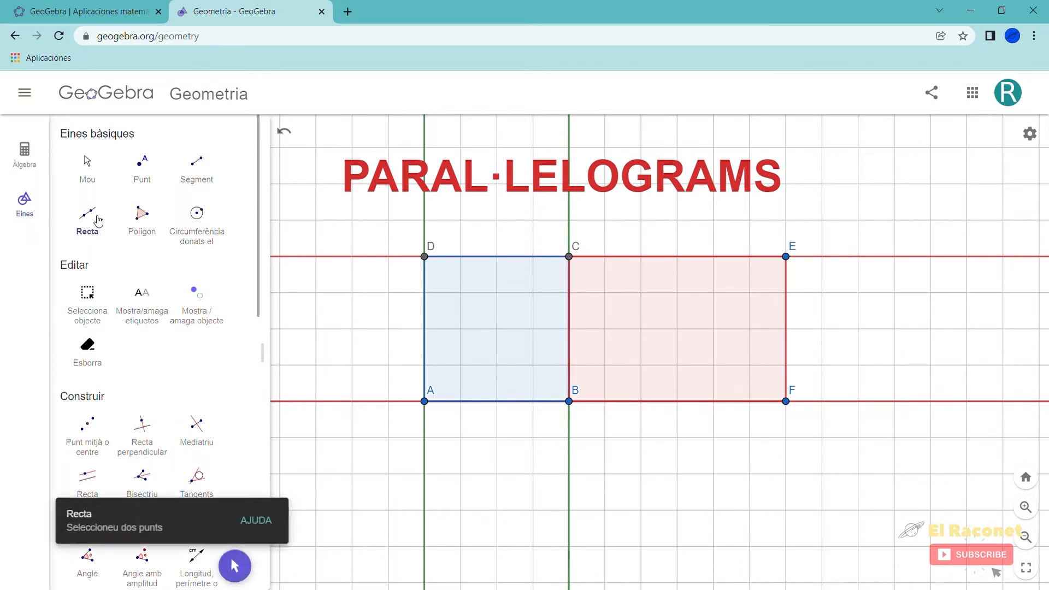
click(790, 260)
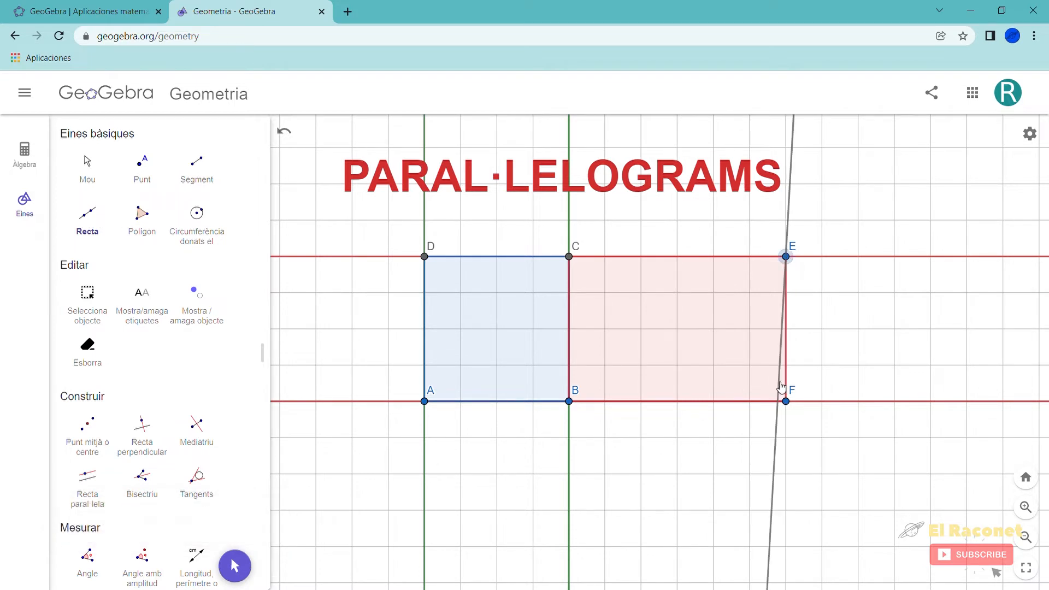
click(787, 403)
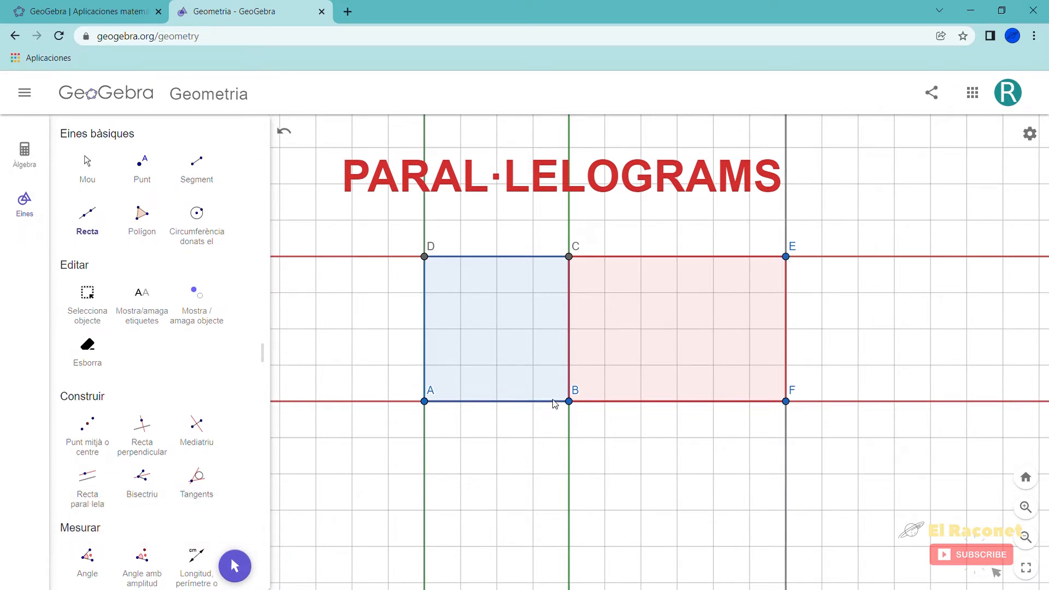
click(98, 173)
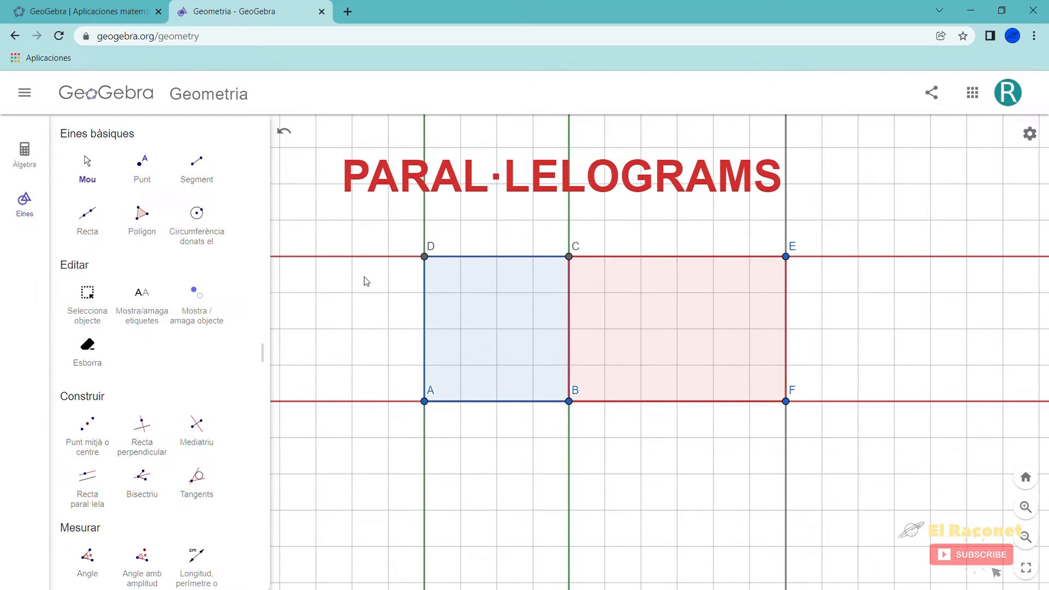
Step: Label the square QUADRAT and list its properties below it: 4 COSTATS IGUAL, 4 ANGLES DE 90º, COSTATS PARAL·LELS
scroll(164, 347, down, 10)
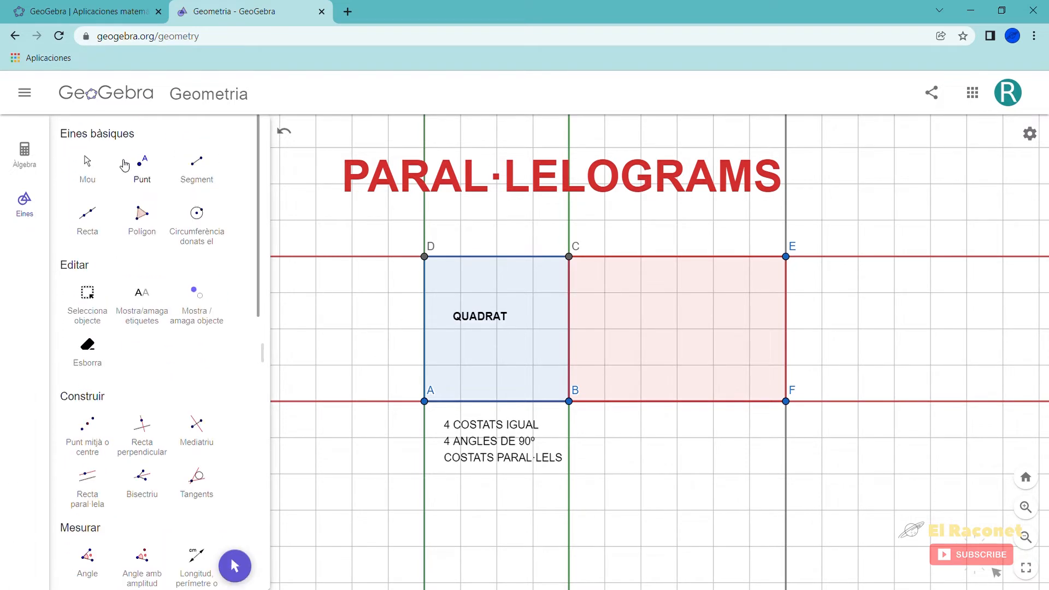
click(109, 170)
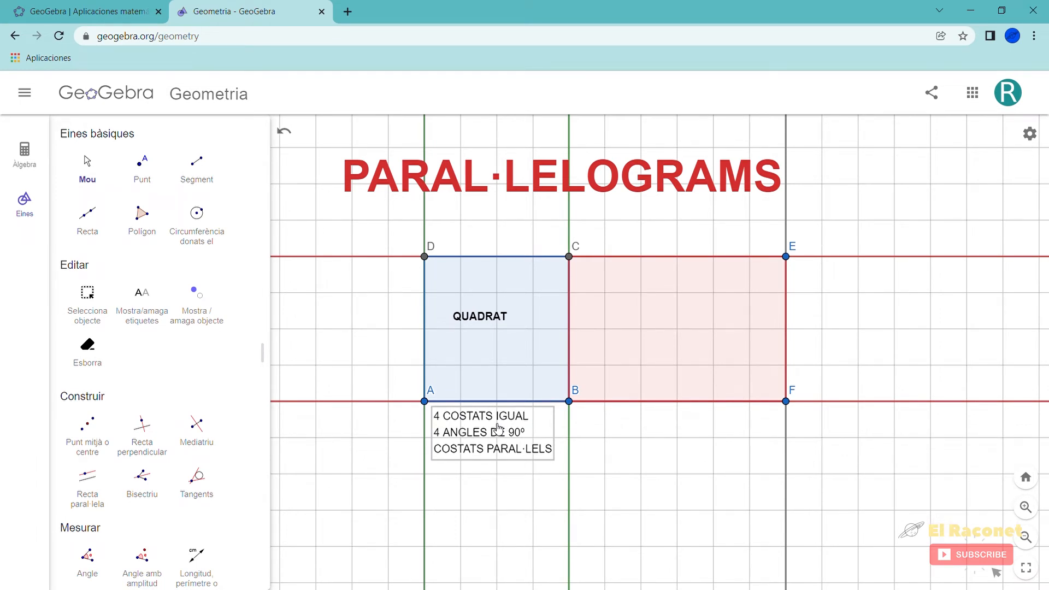
Step: Paste a copy of the property text below the rectangle and change its first line to 2 COSTATS IGUALS 2 A 2
key(ctrl+v)
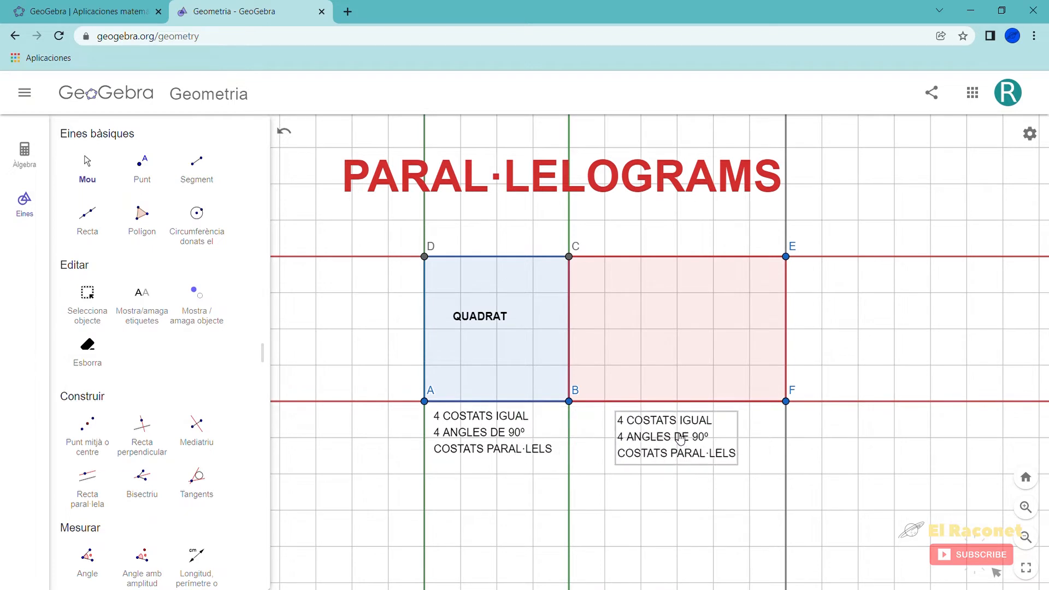
click(681, 439)
double_click(680, 438)
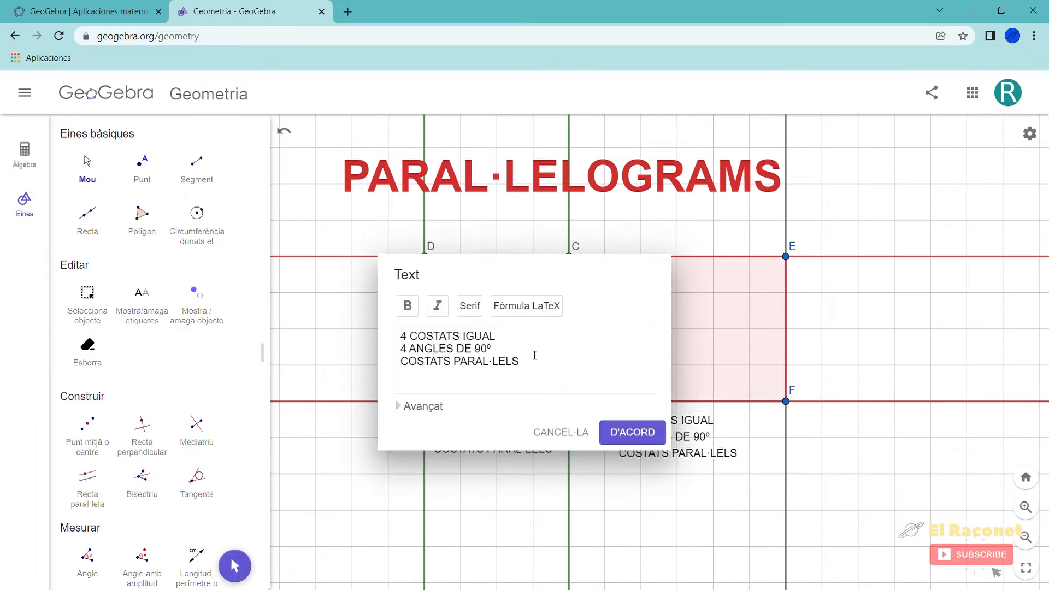
drag(401, 337, 494, 336)
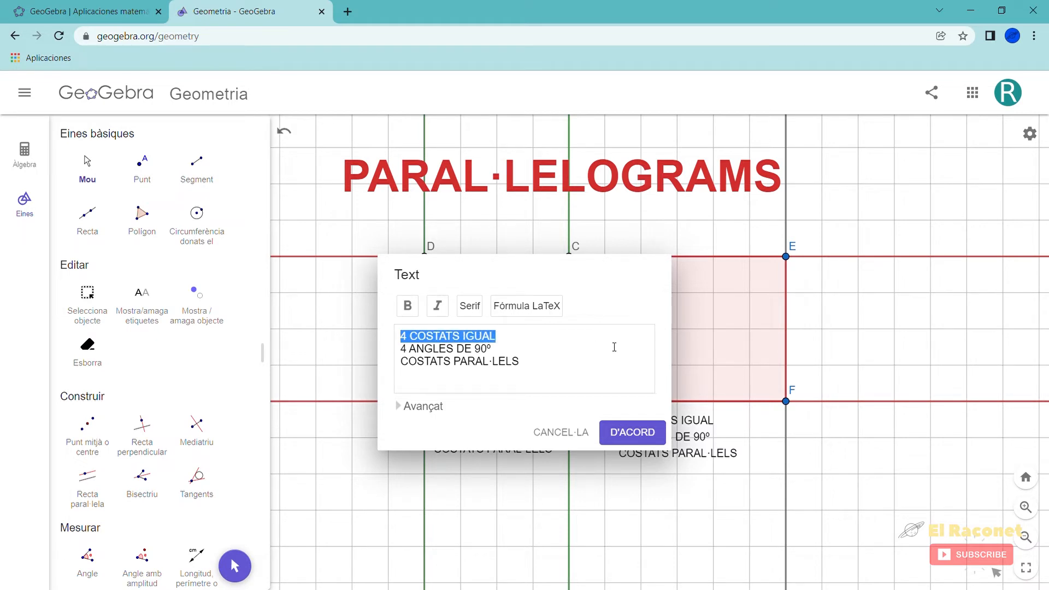
text(2)
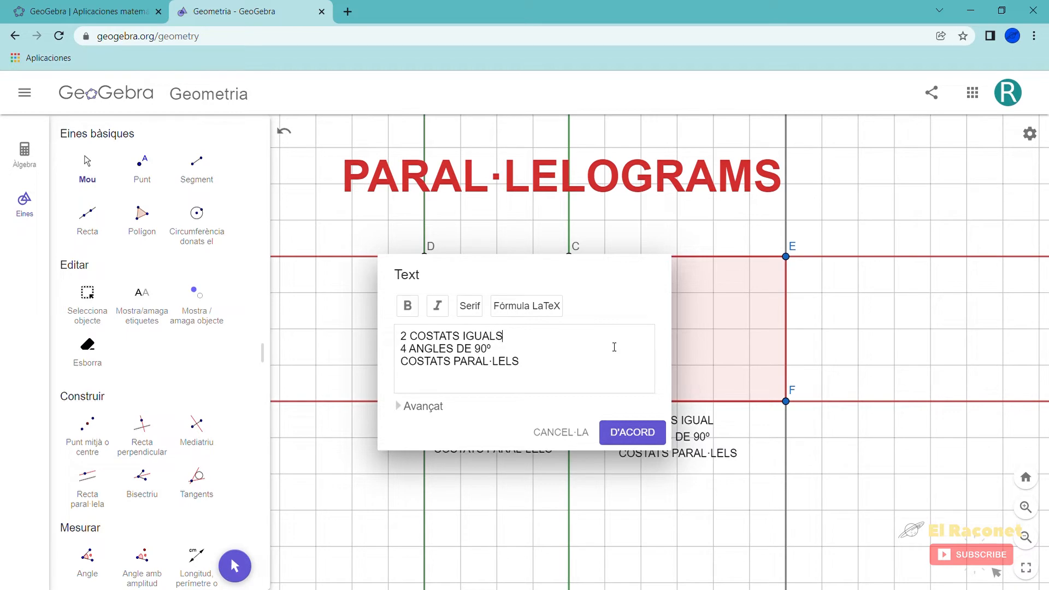
text(2 A)
click(633, 433)
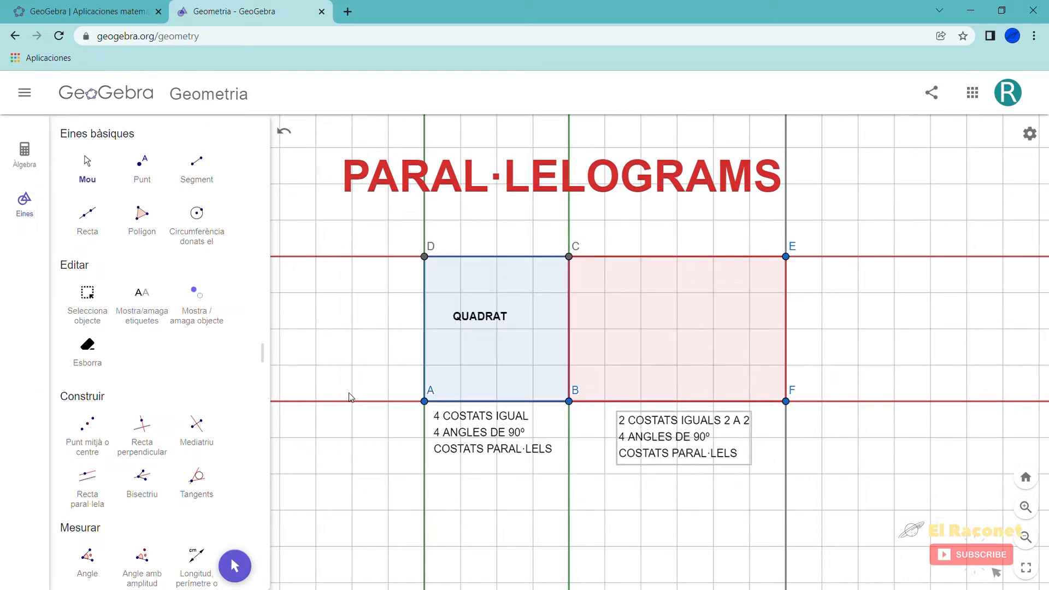
Step: Add the bold label RECTANGLE inside the red rectangle
scroll(167, 526, down, 10)
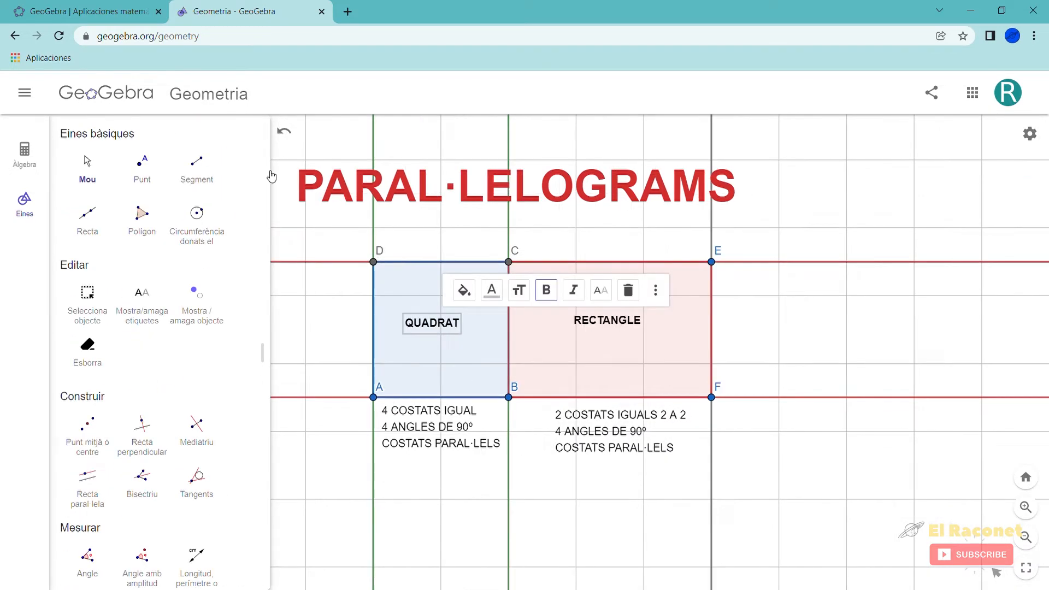
key(Escape)
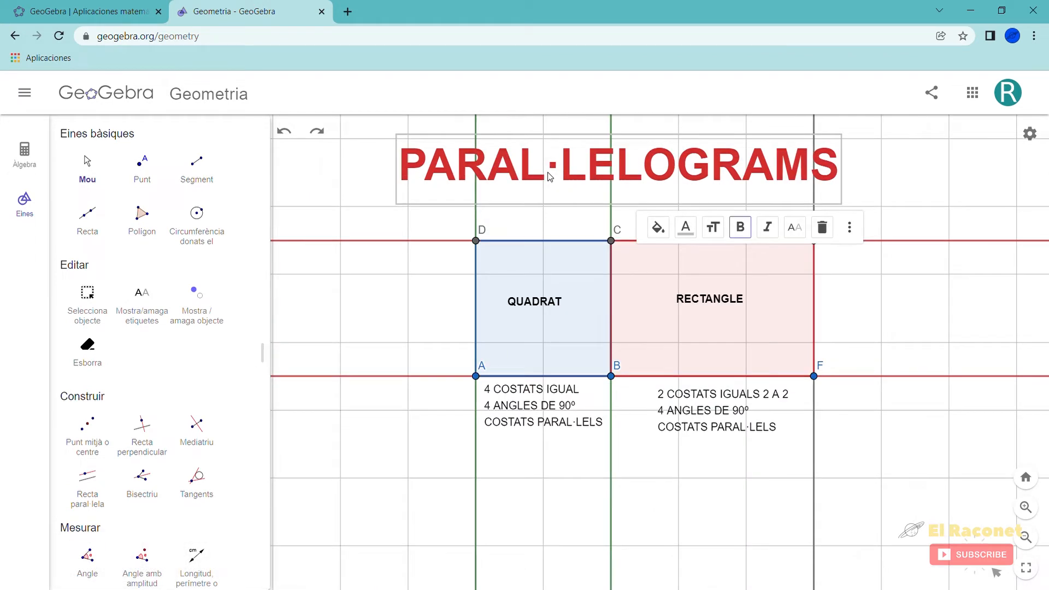
Step: Duplicate the PARAL·LELOGRAMS title and place the copy above an empty canvas area, beyond the rectangle to the lower right
key(Escape)
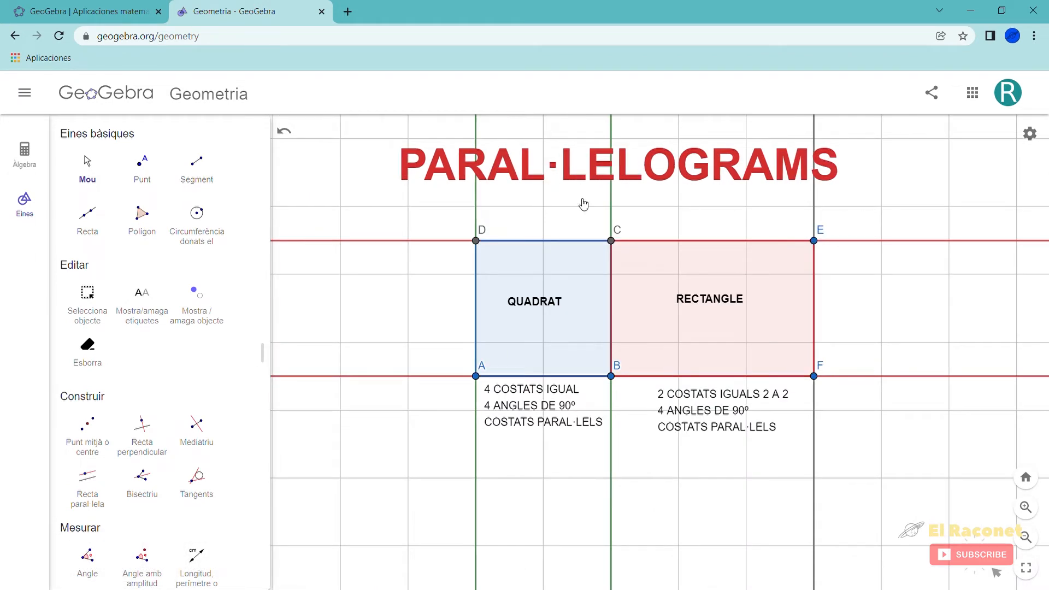
drag(563, 166, 894, 406)
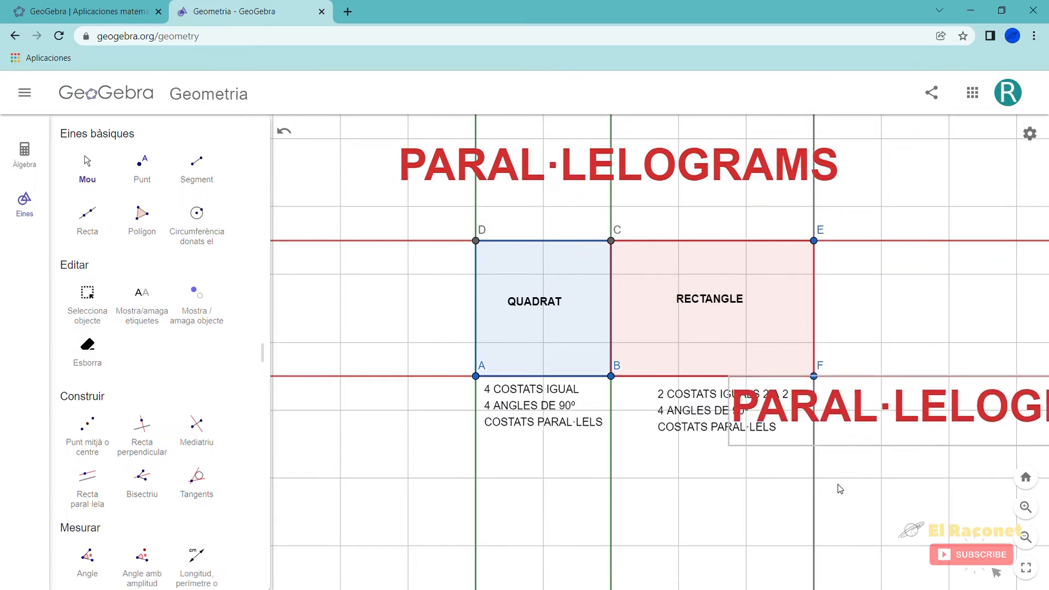
drag(841, 488, 497, 252)
drag(532, 188, 681, 252)
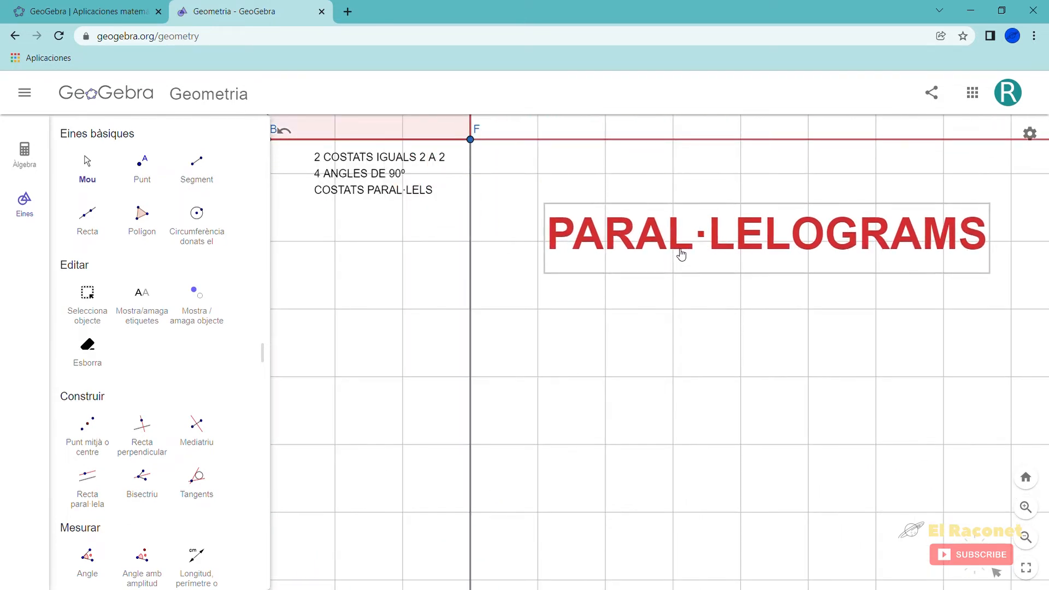
drag(660, 329, 431, 284)
drag(426, 205, 470, 205)
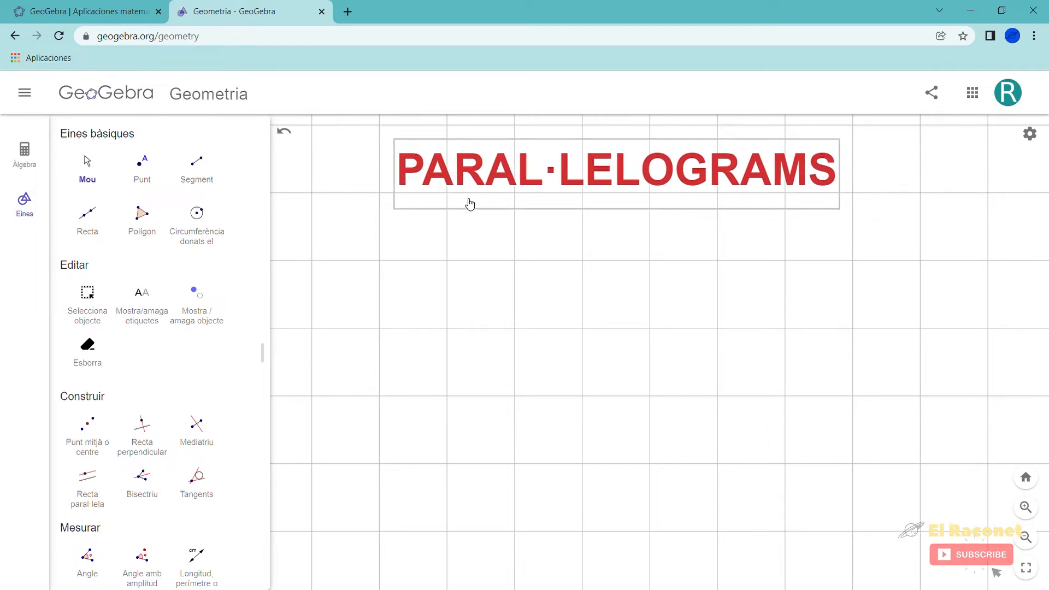
scroll(474, 330, down, 5)
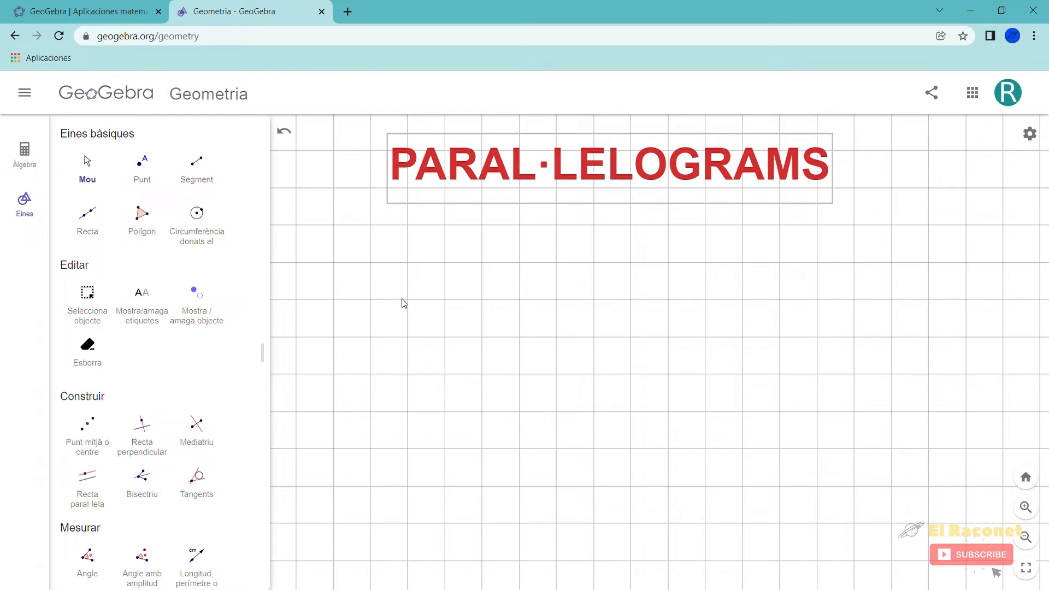
Step: Draw a slanted line below the copied title through two new points, six grid squares apart horizontally and three vertically
click(94, 224)
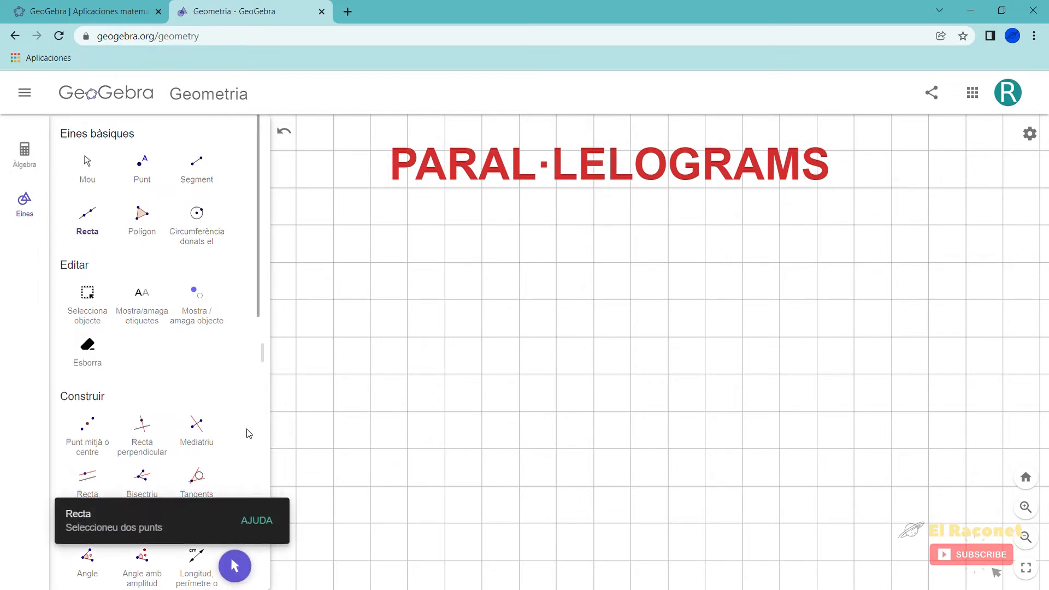
click(408, 411)
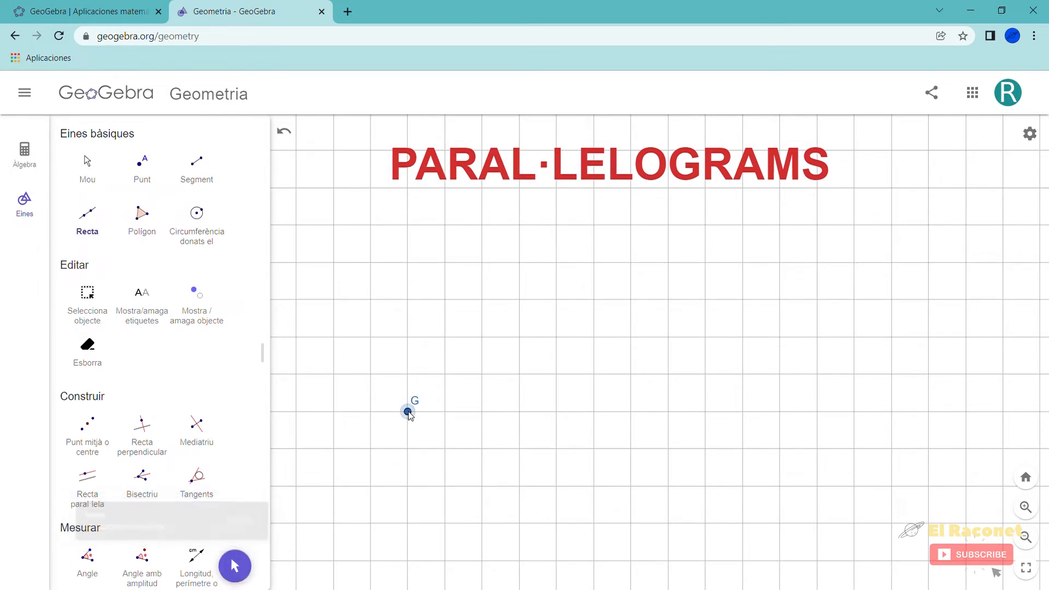
click(631, 300)
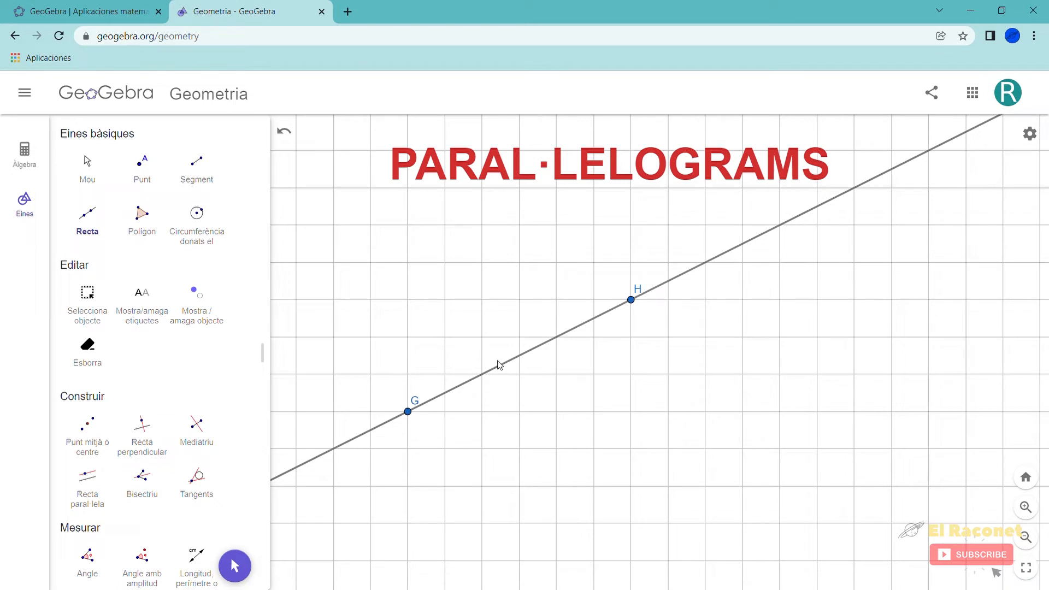
Step: Construct a line parallel to the slanted line GH through a new point below it
click(89, 477)
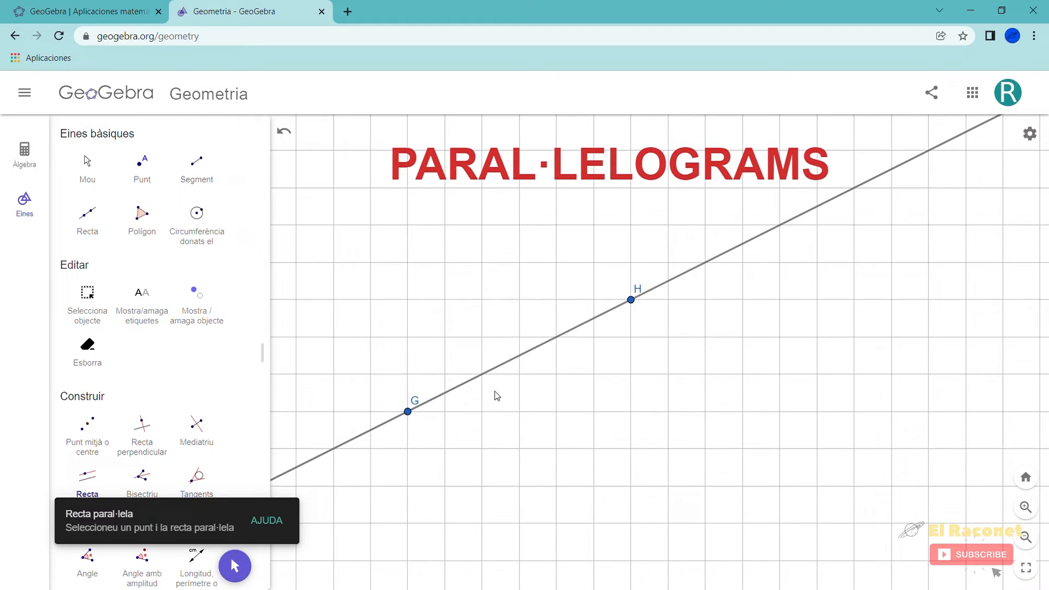
click(511, 367)
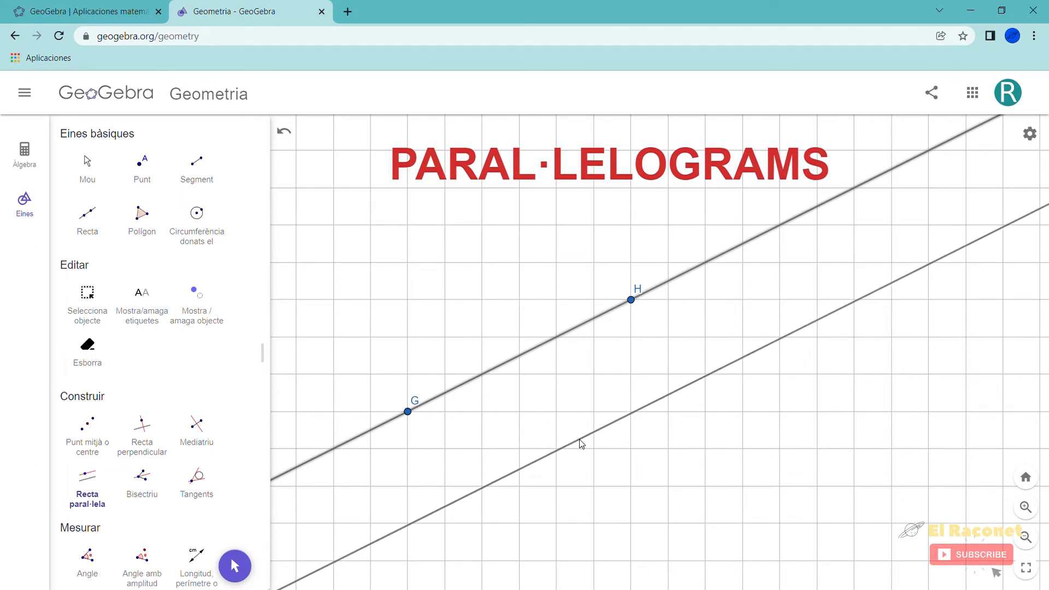
click(580, 440)
key(Escape)
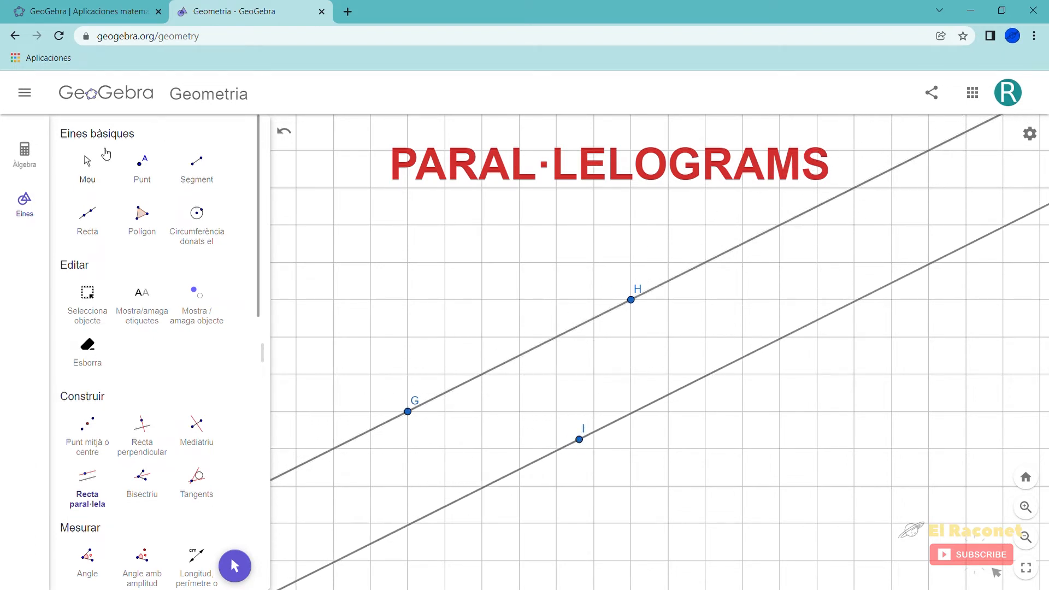
Step: Colour both slanted parallel lines green and reposition the PARAL·LELOGRAMS title slightly relative to them
click(482, 374)
click(509, 399)
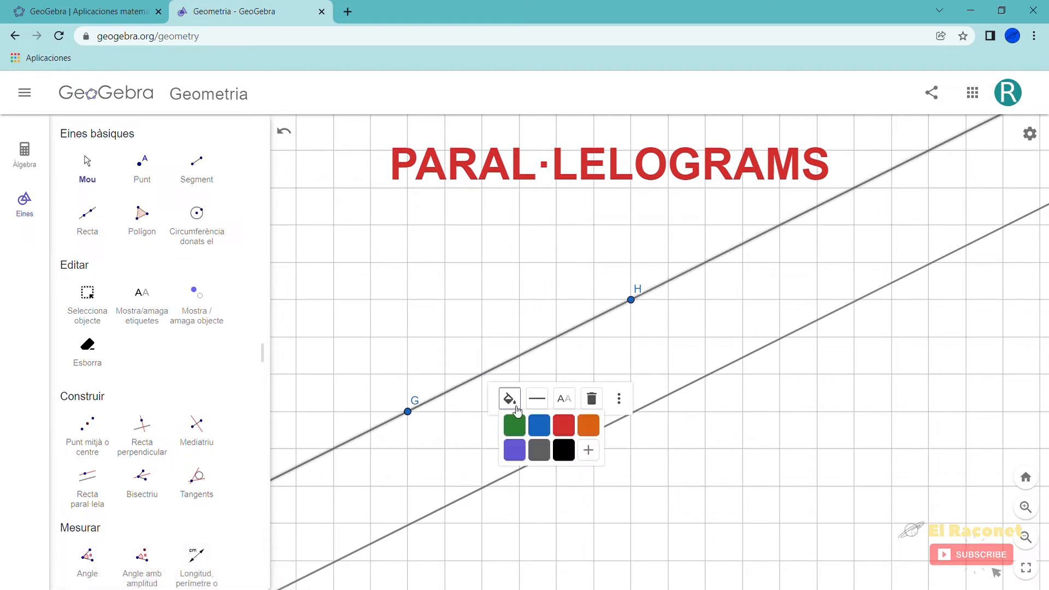
click(513, 424)
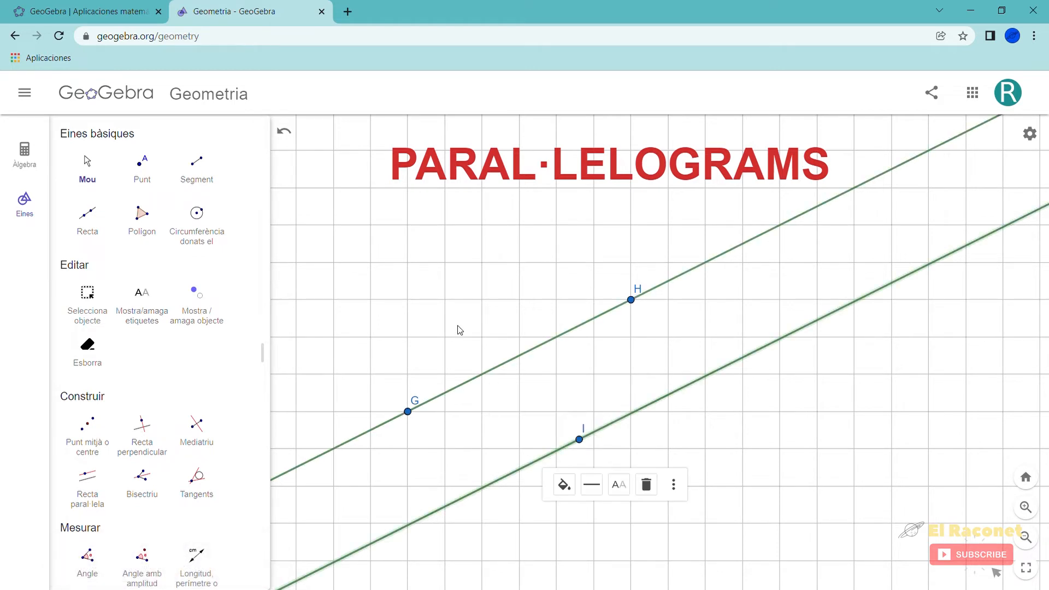
drag(464, 146, 489, 226)
drag(456, 358, 482, 285)
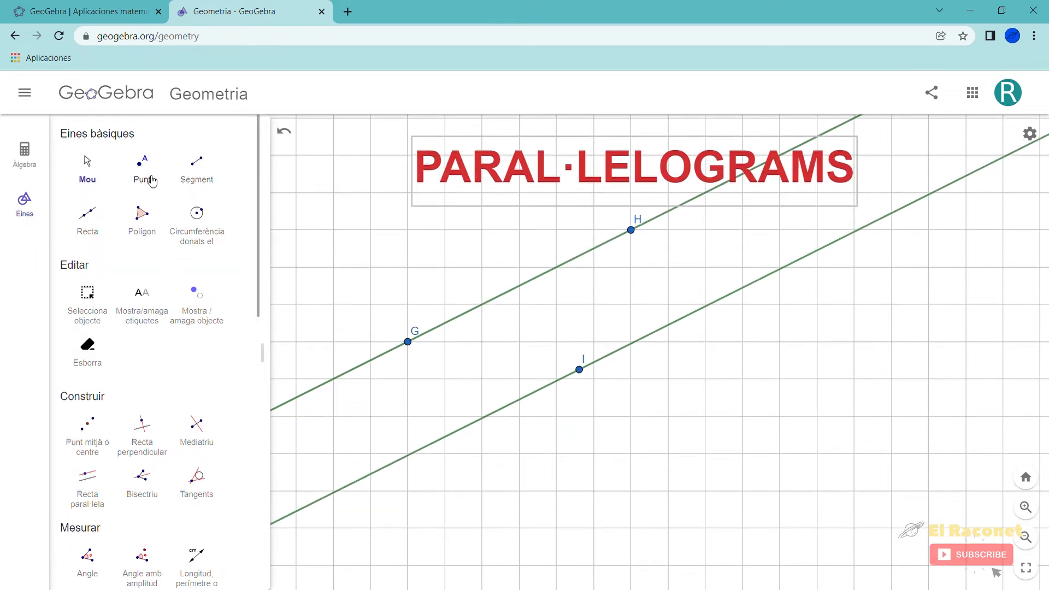
Step: Draw a steep line through a point on the lower green line, and a parallel to it about three grid squares to its right
click(93, 220)
click(474, 220)
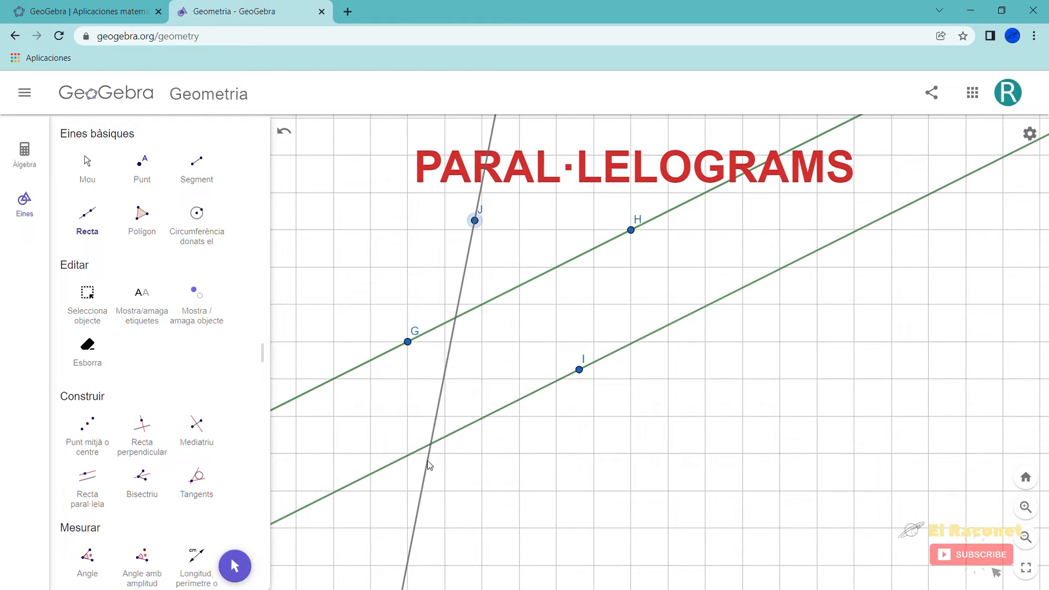
click(432, 443)
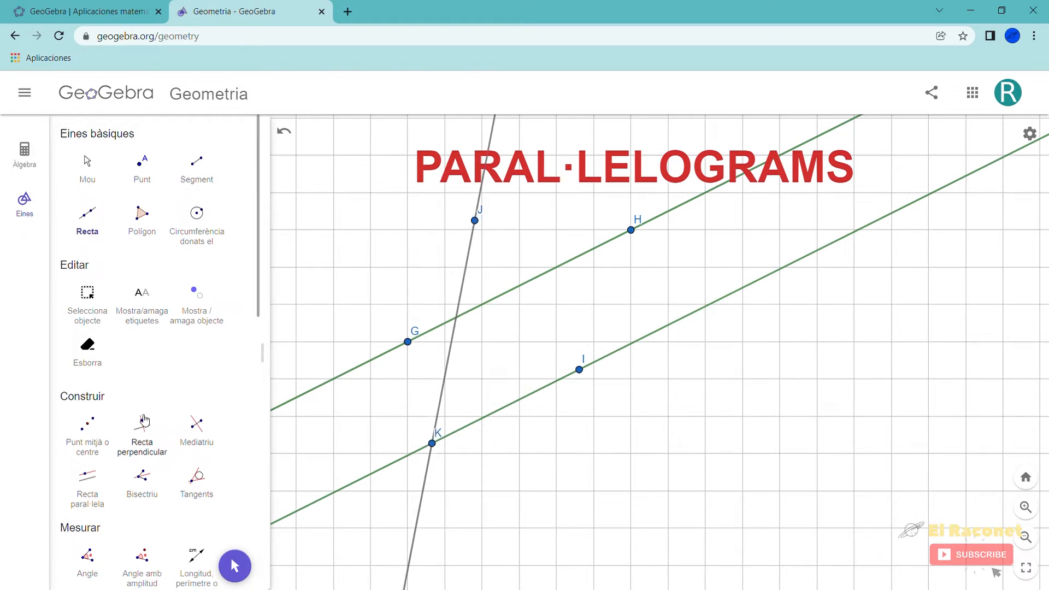
click(86, 477)
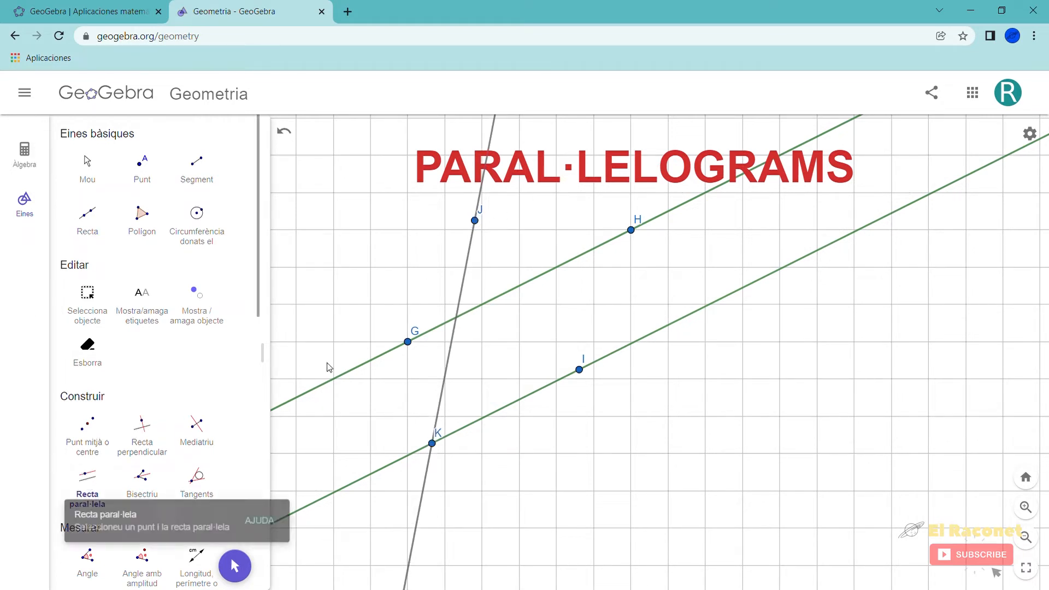
click(468, 267)
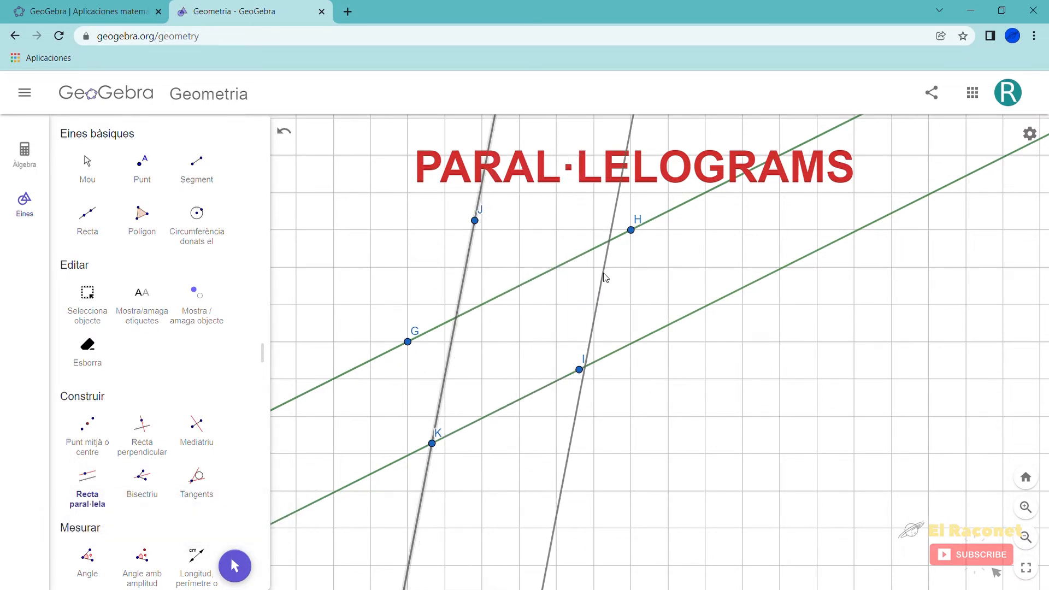
click(584, 272)
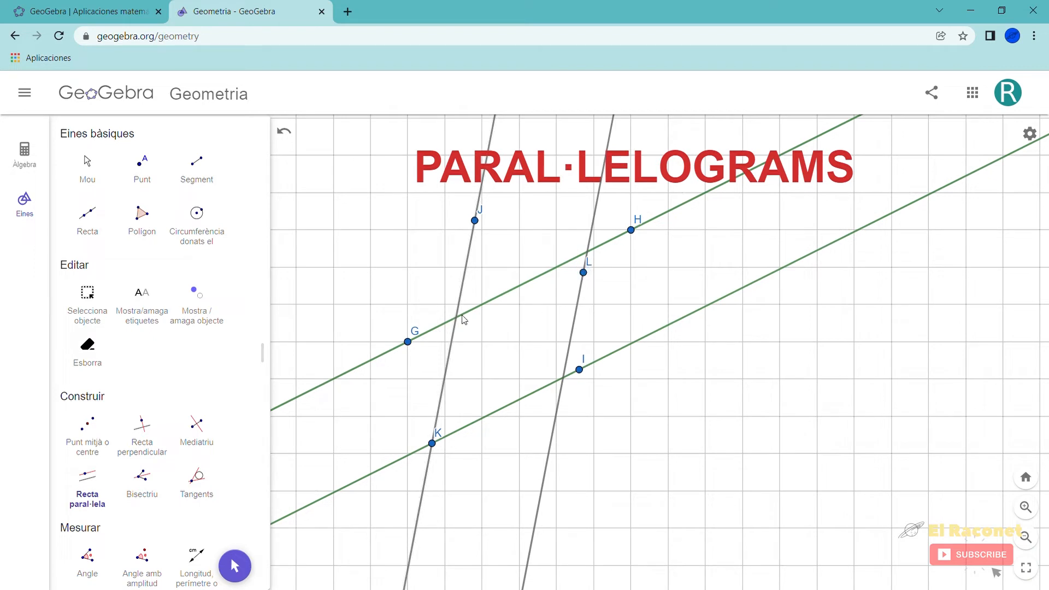
Step: Place points at the three unmarked intersections of the green lines with the steep lines
click(159, 179)
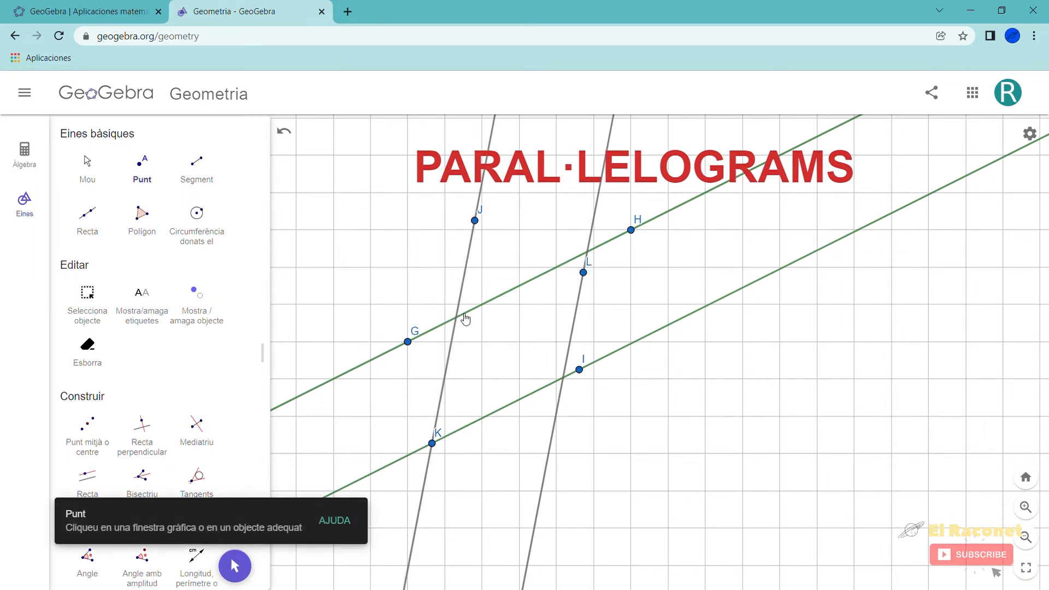
click(457, 318)
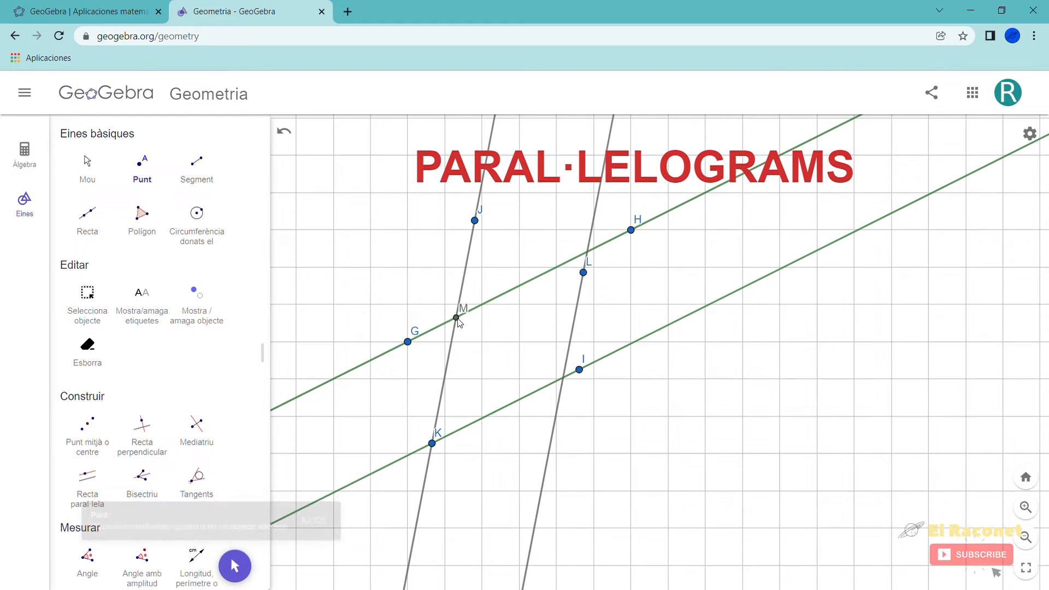
click(588, 253)
click(563, 378)
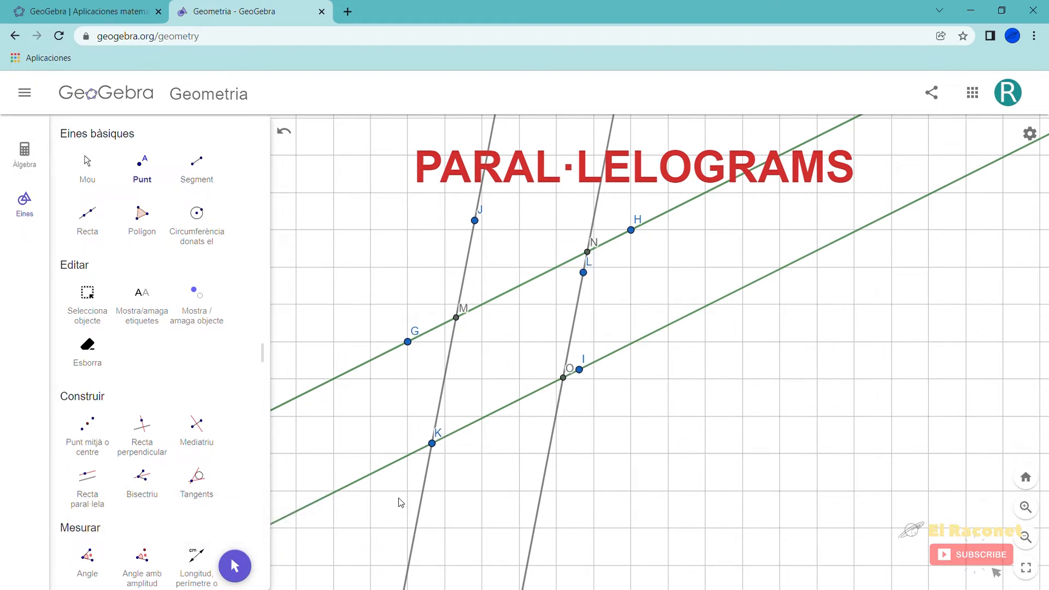
Step: Move the defining points so the two steep lines run nearly vertical and the green lines slope less
click(85, 164)
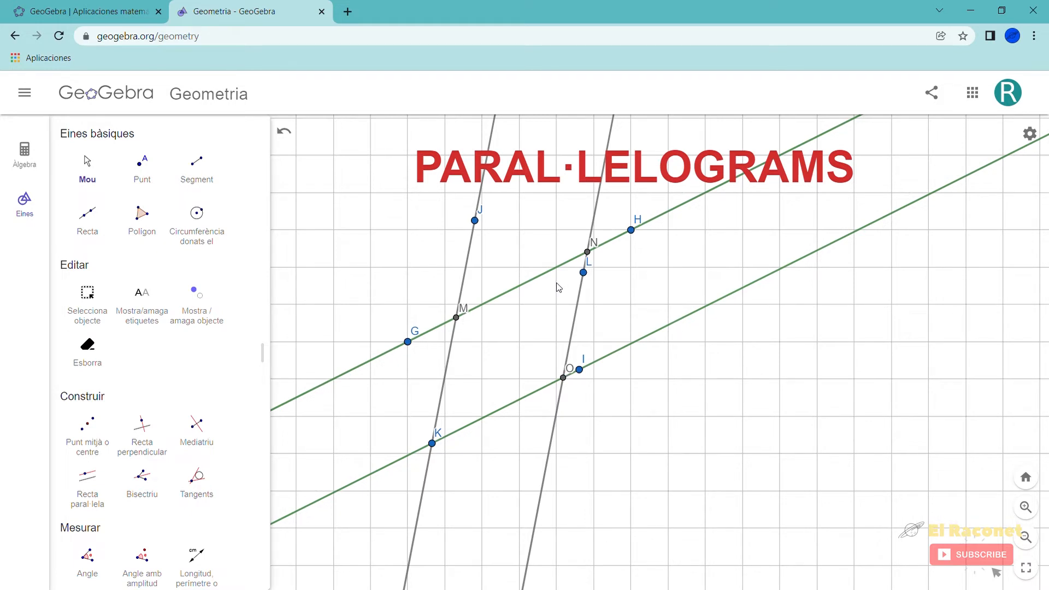
drag(632, 230, 639, 253)
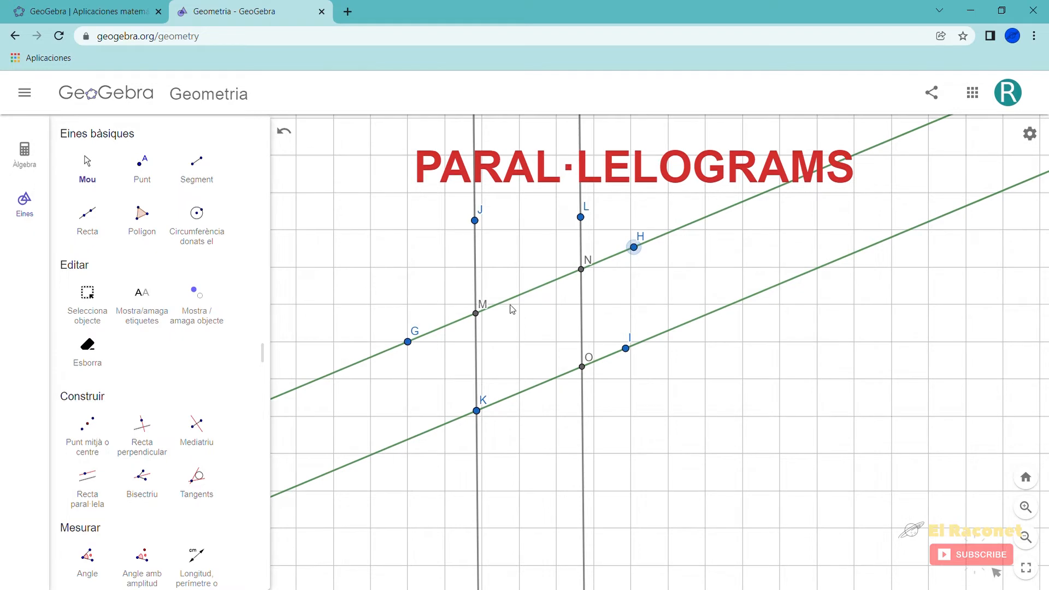
scroll(508, 313, up, 4)
scroll(521, 305, down, 3)
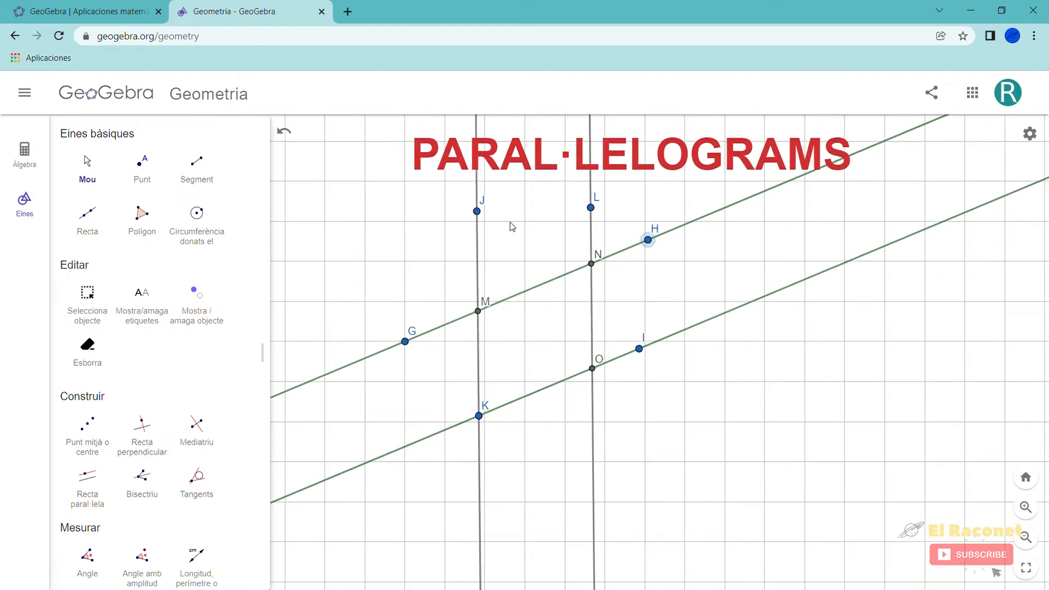
Step: Add distance measurements for the adjacent sides MN and NO
scroll(80, 415, down, 2)
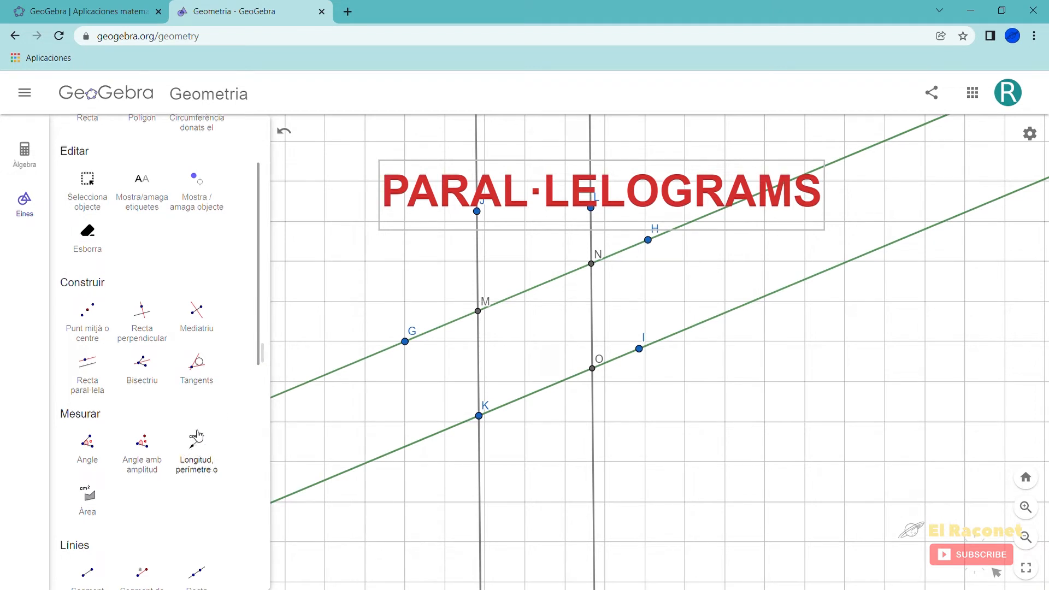
click(198, 453)
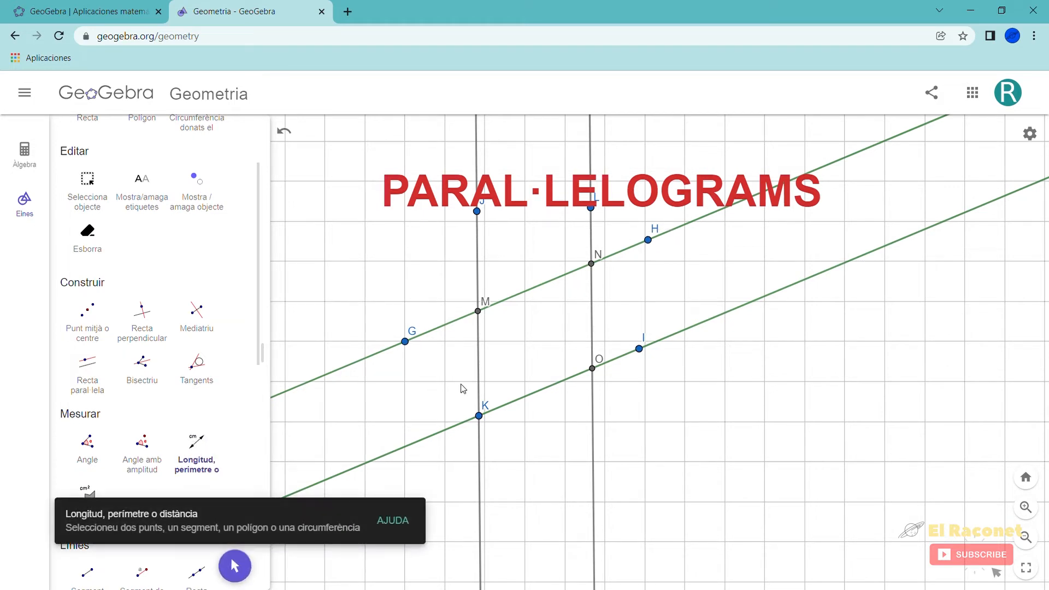
click(478, 311)
click(592, 264)
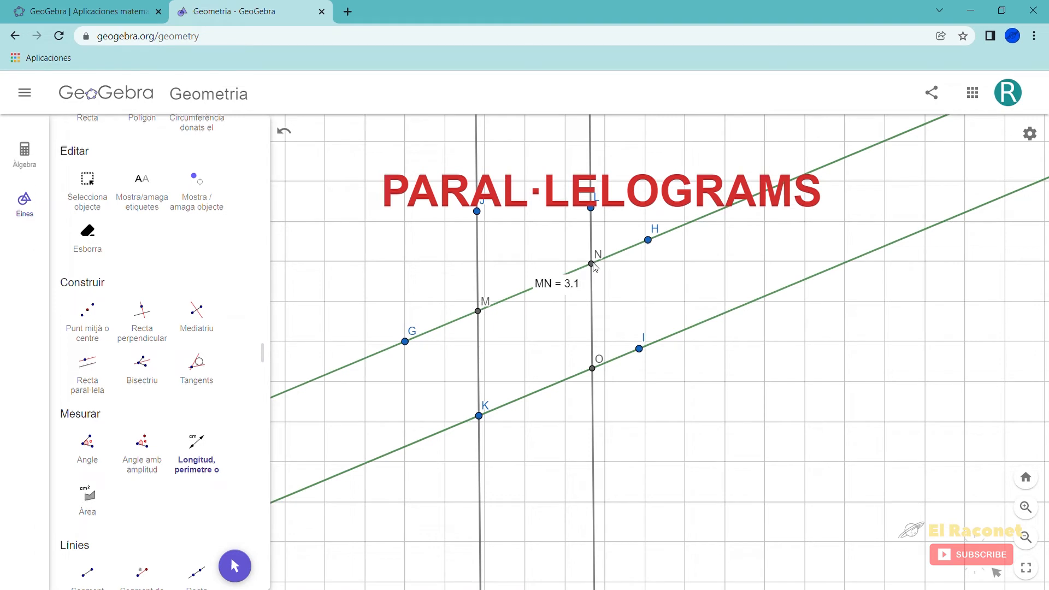
click(593, 370)
Step: Shift the upper green line up until NO equals MN at 3.1, and move both length labels off the lines
scroll(112, 200, up, 3)
click(97, 164)
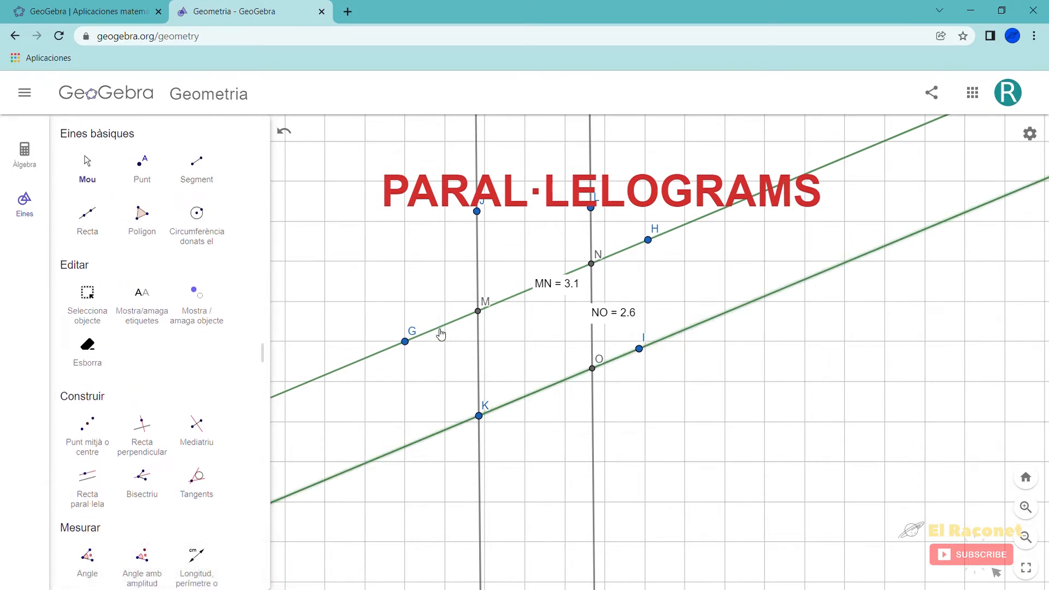
mouse_move(441, 334)
mouse_down()
mouse_move(447, 362)
mouse_move(435, 356)
mouse_move(435, 319)
mouse_up()
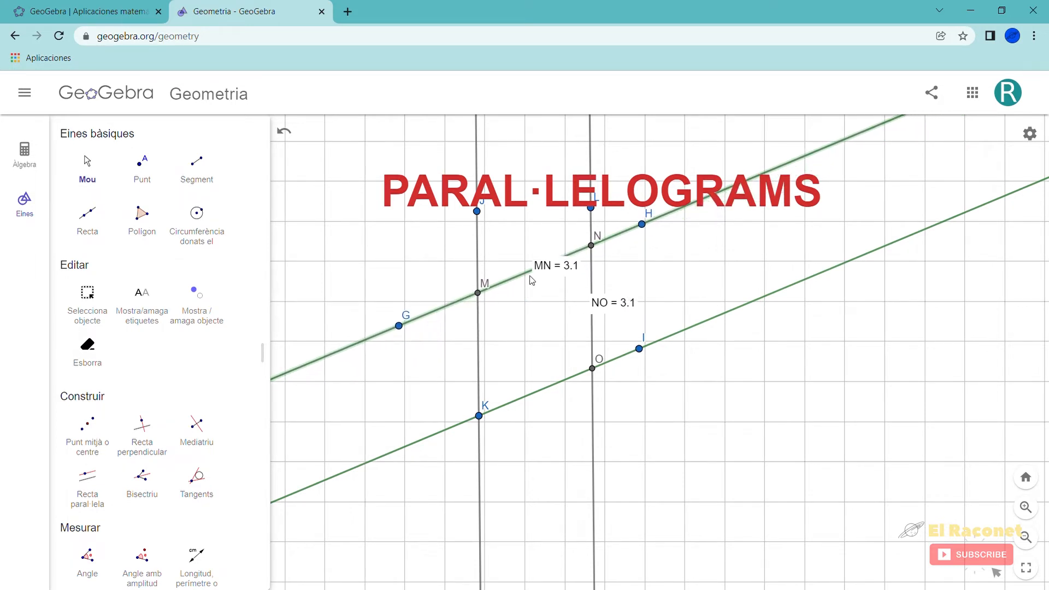
drag(535, 265, 512, 242)
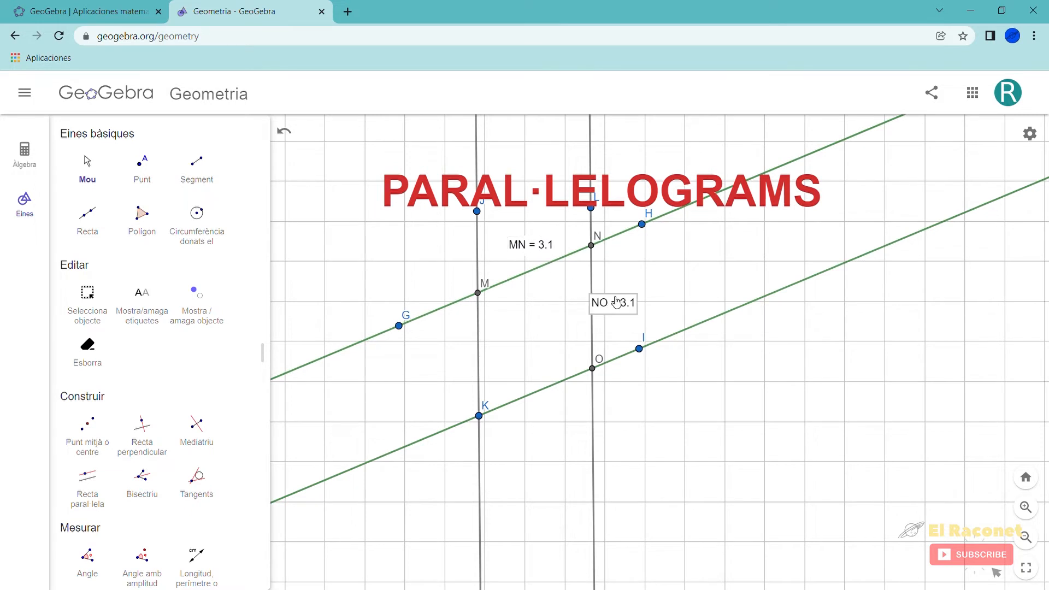
drag(617, 302, 582, 320)
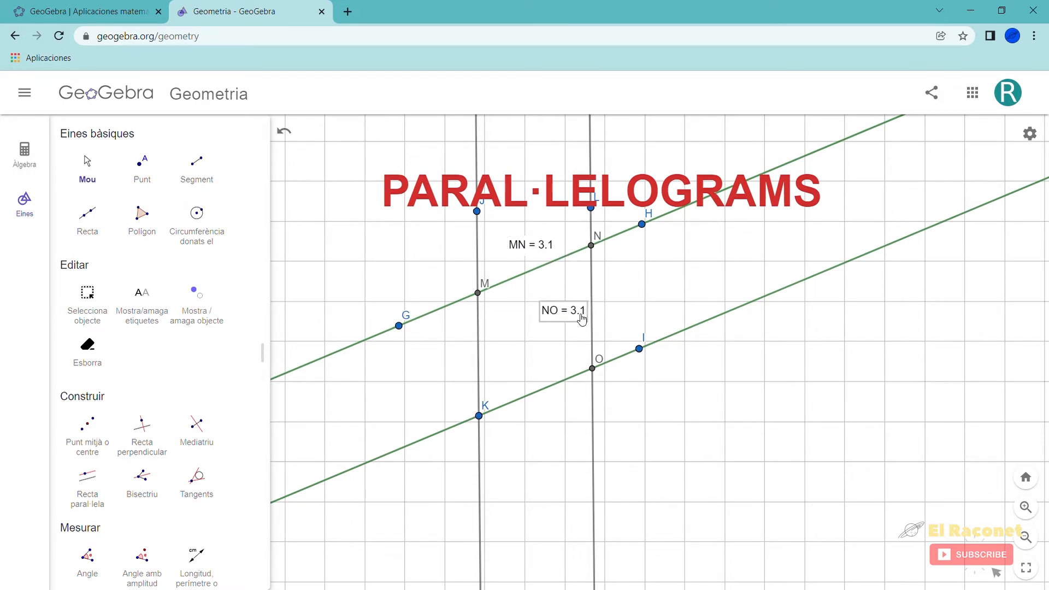
Step: Create a polygon through the four intersection points M, N, O and K
click(142, 214)
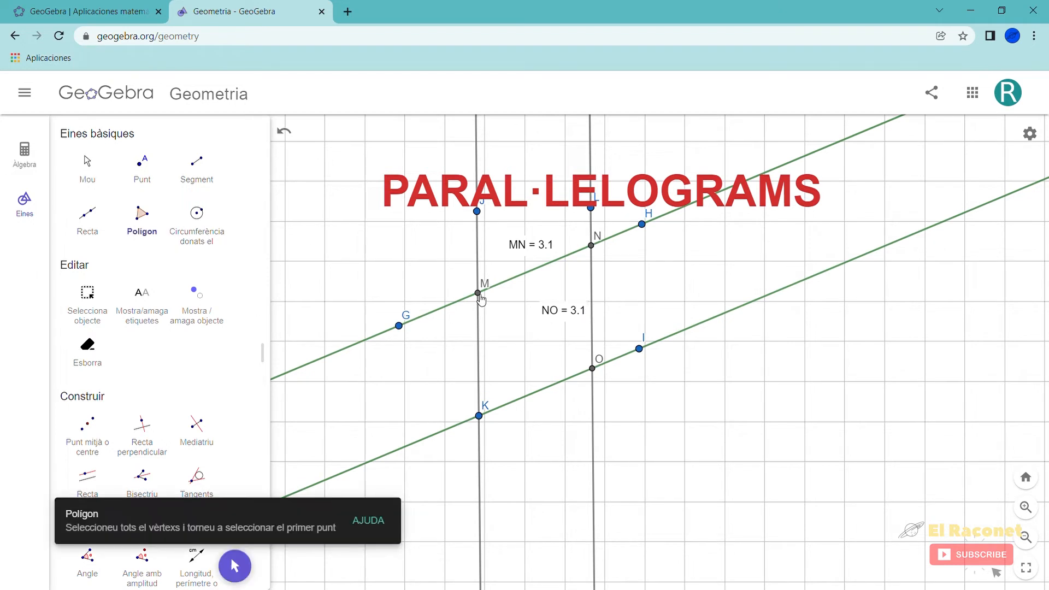
click(478, 294)
click(591, 245)
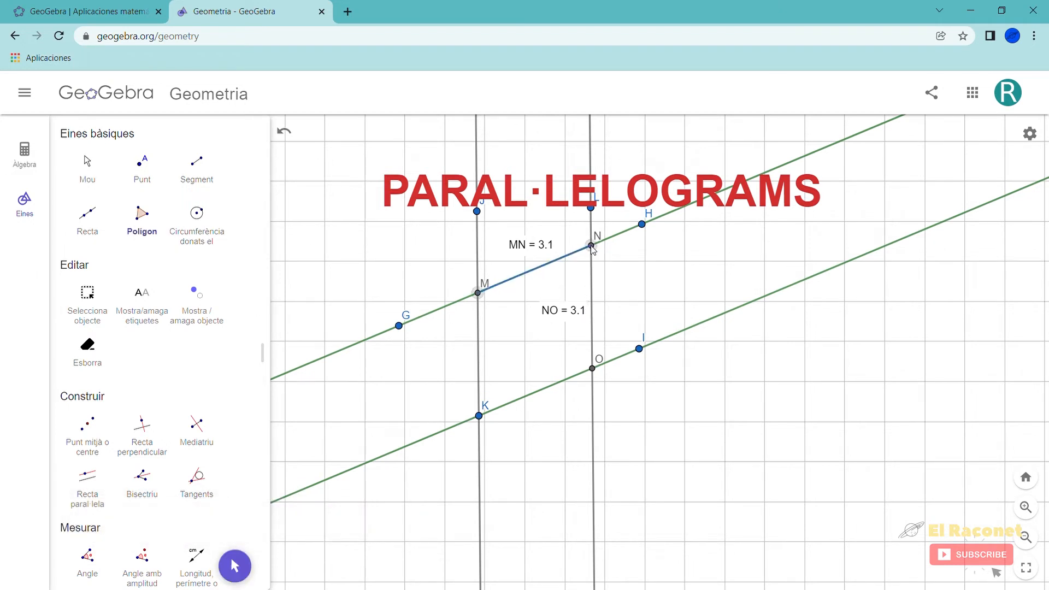
click(594, 367)
click(479, 416)
click(478, 293)
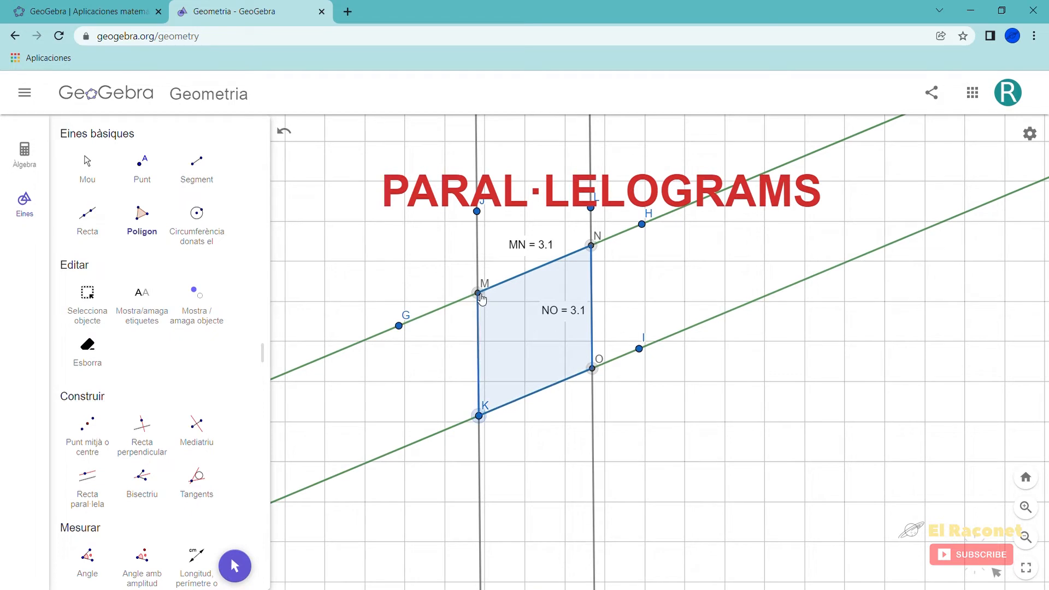
Step: Colour the new polygon MNOK red
click(87, 164)
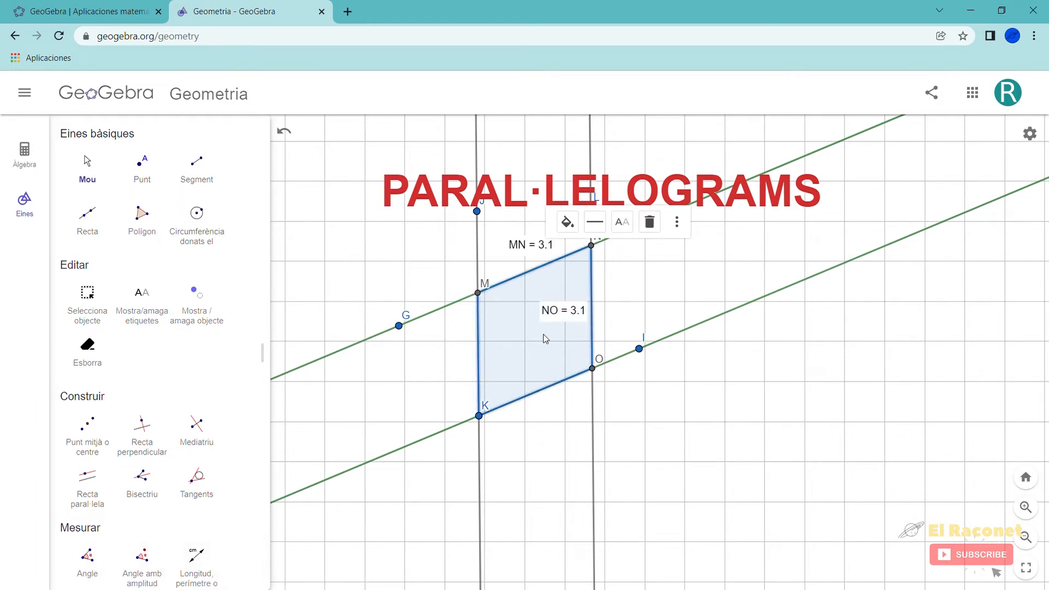
click(570, 231)
click(618, 249)
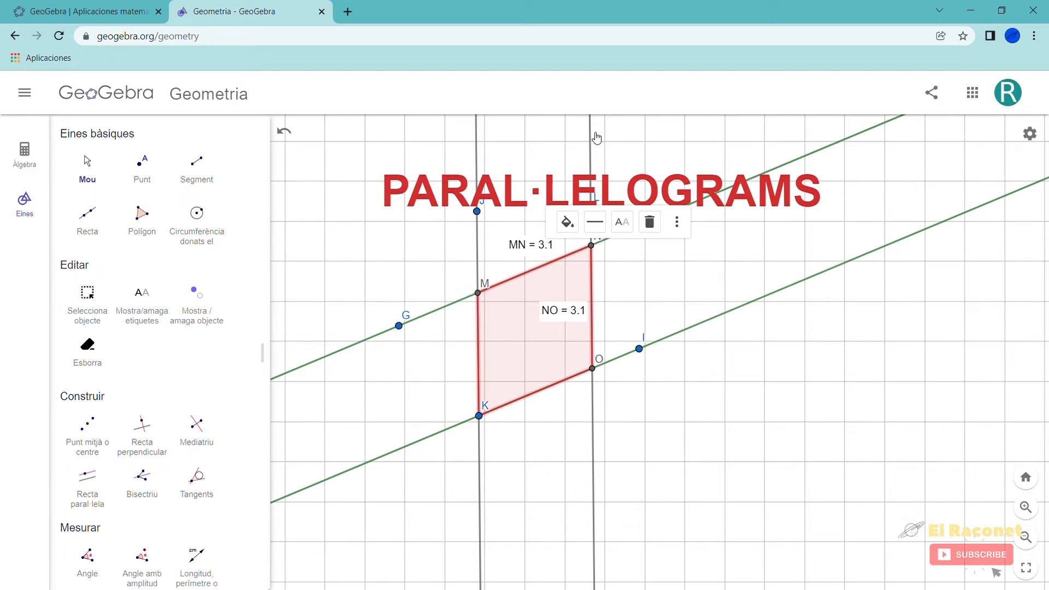
Step: Construct another parallel to the near-vertical lines through a new point on the lower green line, over four grid squares right of O
click(106, 488)
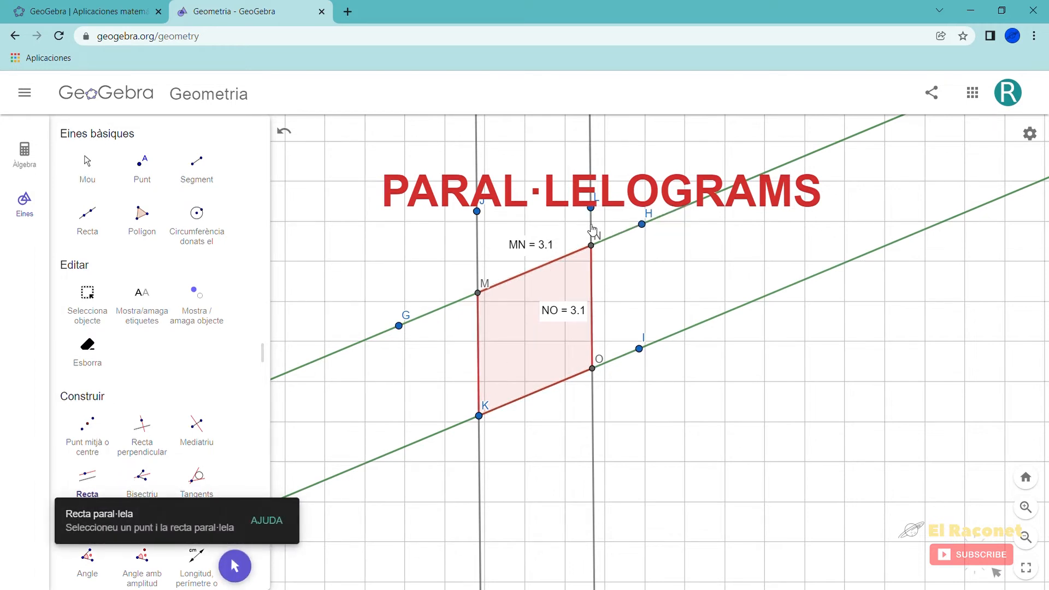
click(593, 232)
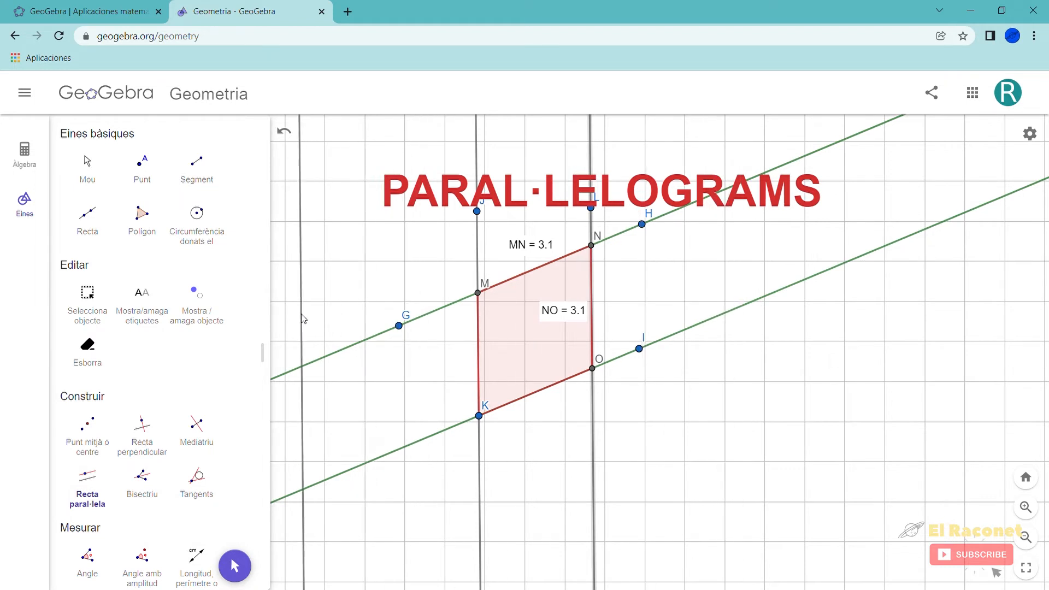
click(780, 296)
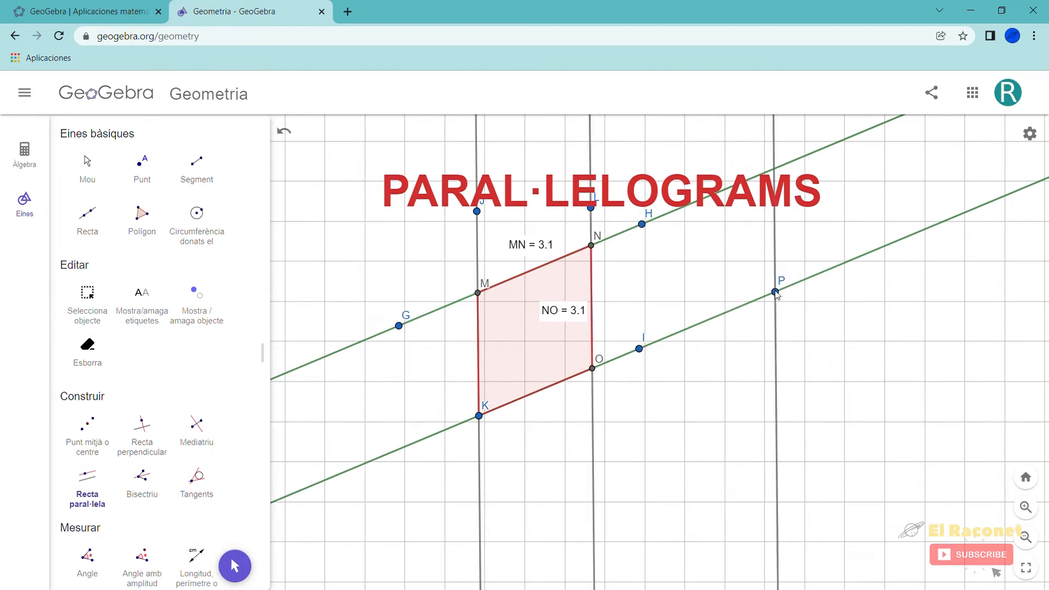
Step: Move the PARAL·LELOGRAMS title up and to the left, clear of the points above the red rhombus
click(90, 165)
drag(543, 188, 472, 125)
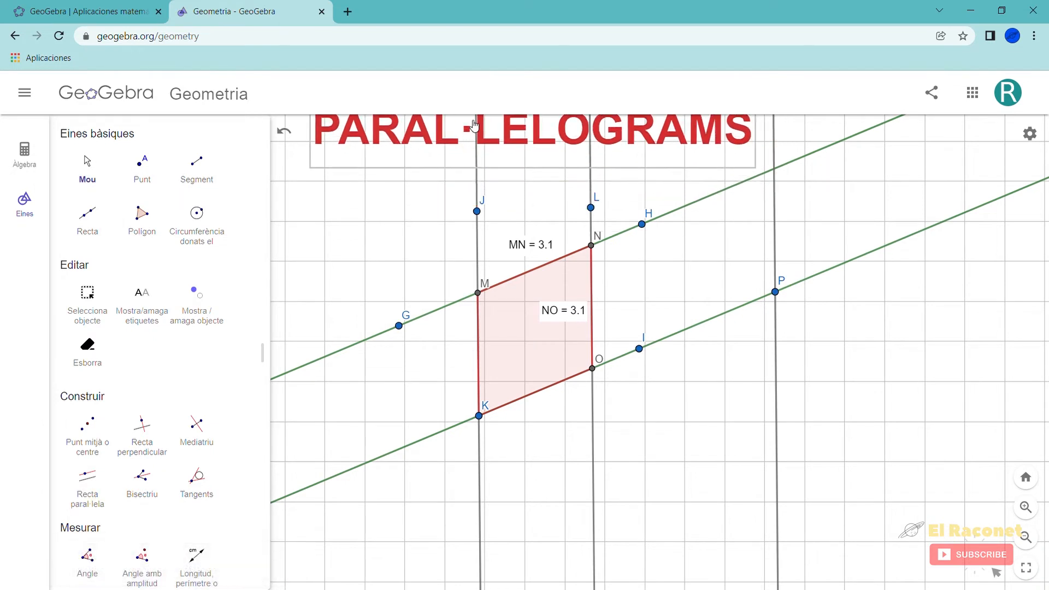
drag(615, 232, 615, 292)
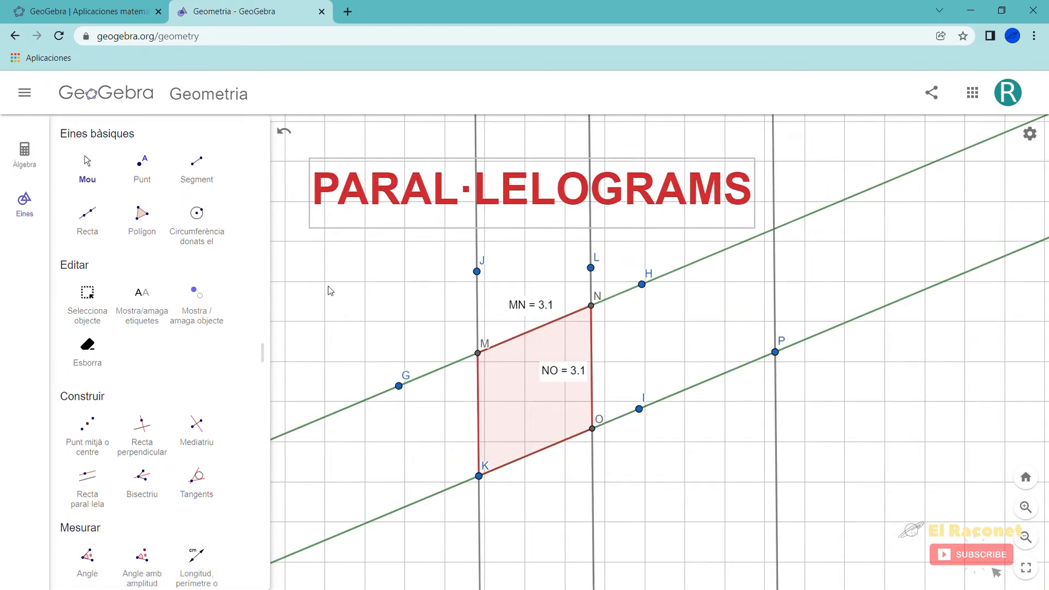
Step: Create a polygon from N through the upper green line's intersection with the third near-vertical line, P and O
click(142, 218)
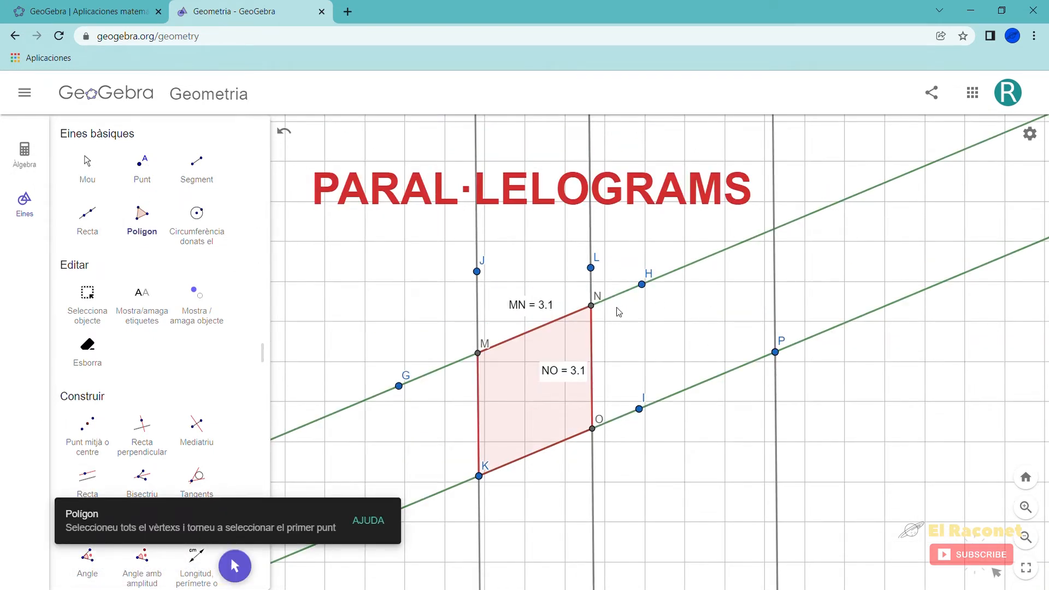
click(592, 306)
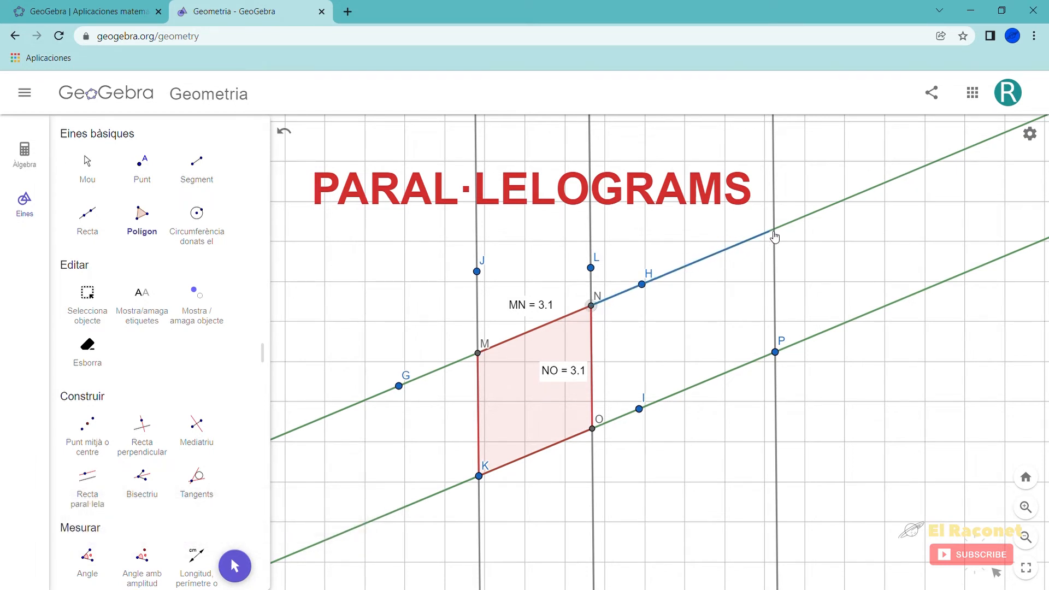
click(774, 230)
click(775, 352)
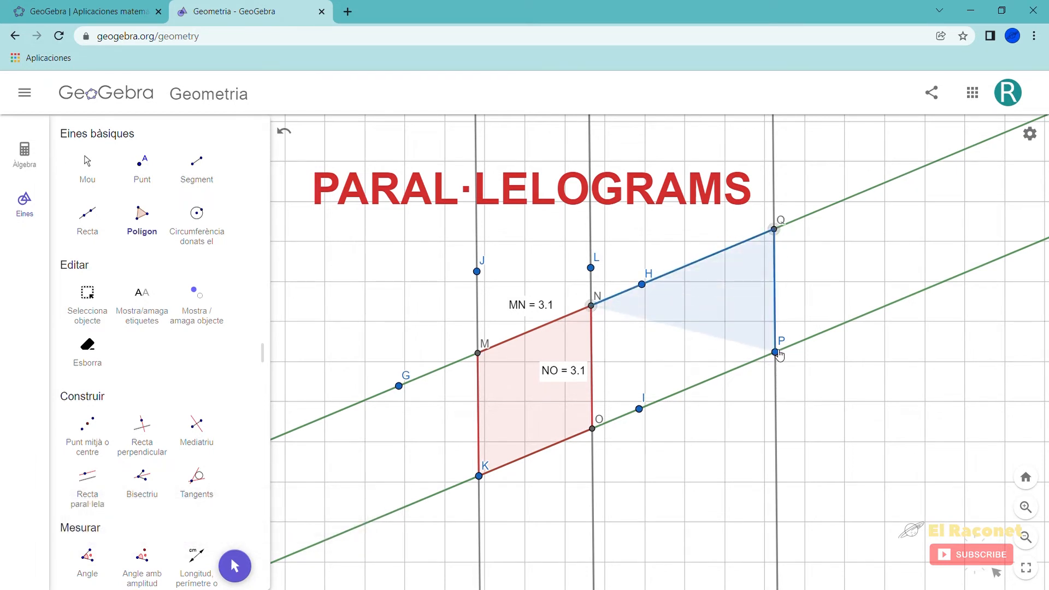
click(592, 428)
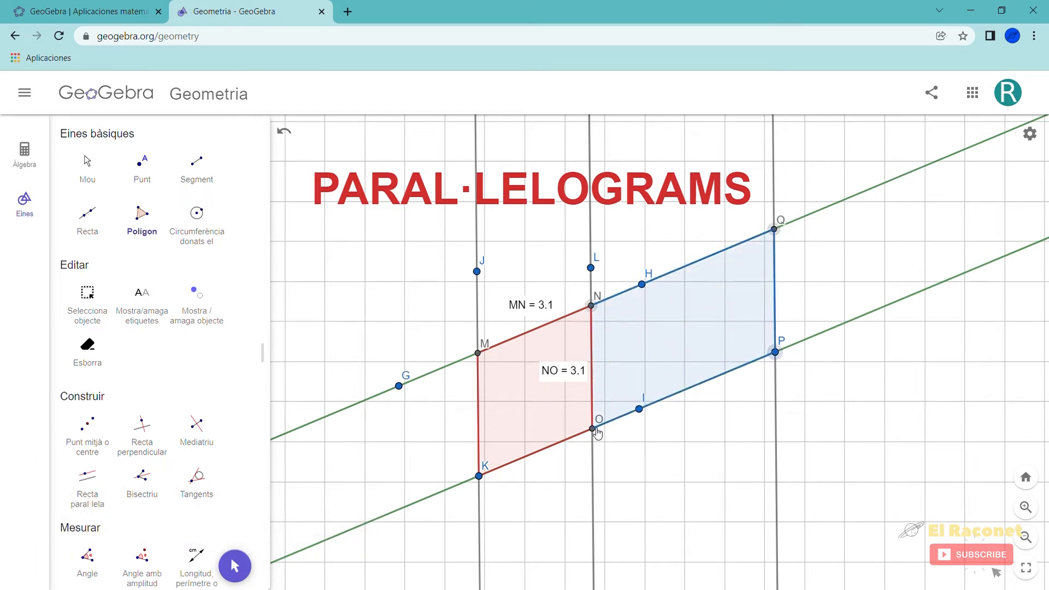
click(592, 306)
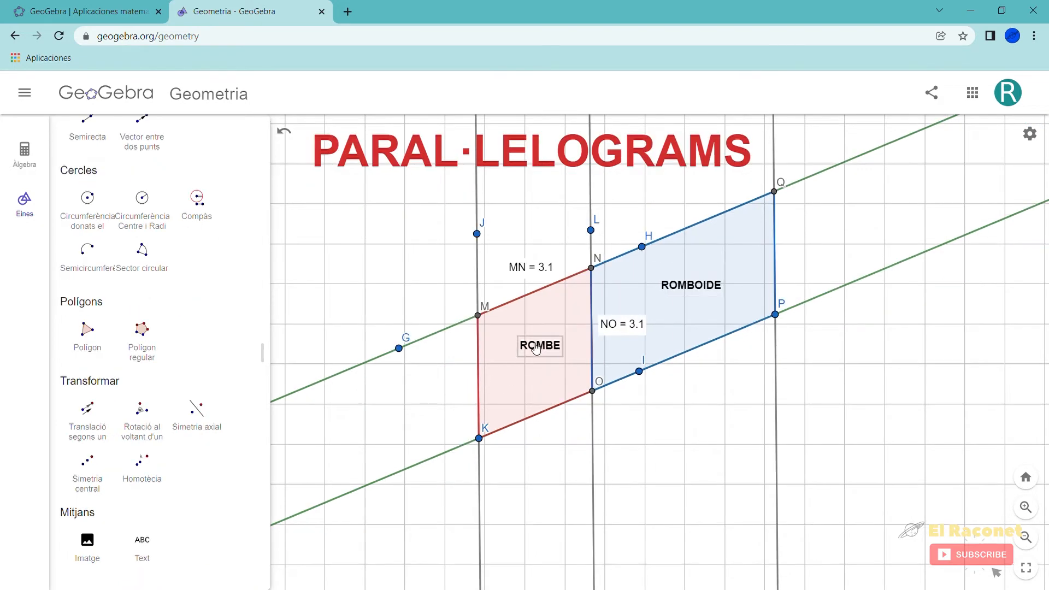
Step: Move the text listing the rhombus's properties down and to the left, below vertex K
drag(344, 286, 337, 261)
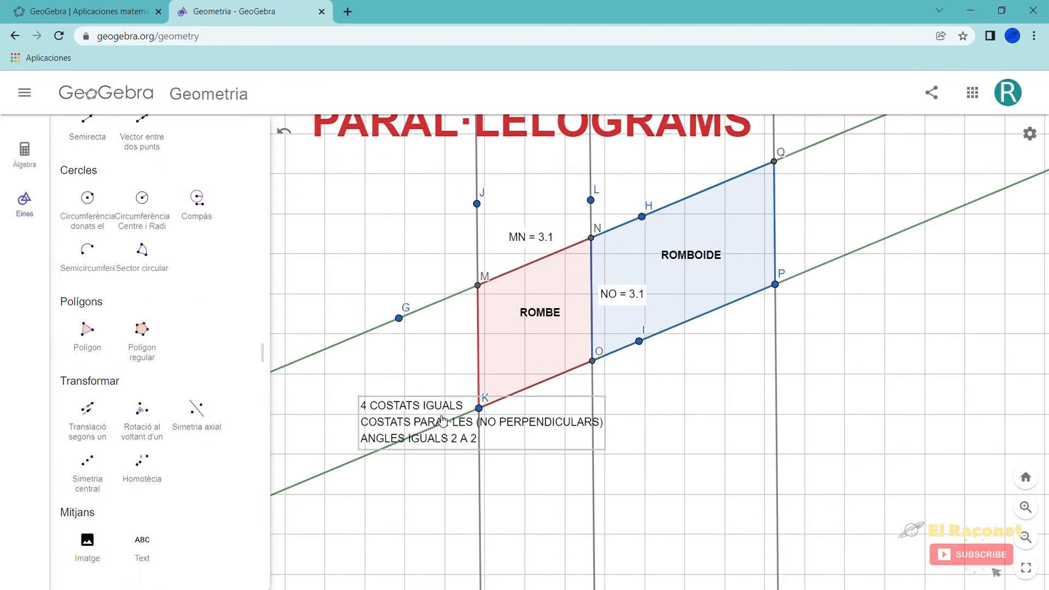
drag(442, 420, 427, 457)
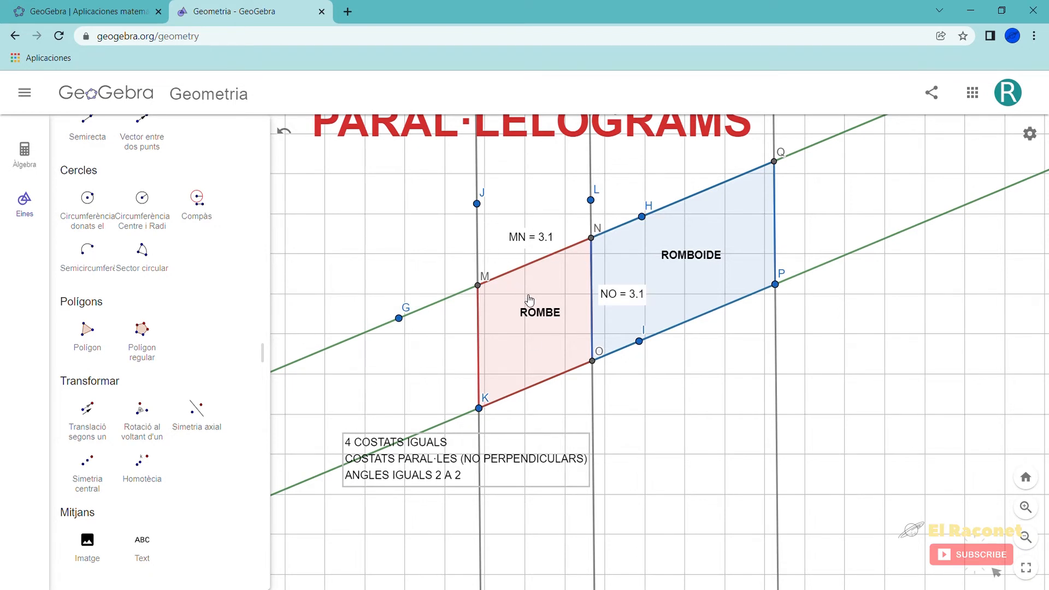
Step: Measure the rhombus's angle at K through O, K and M, and place its label just outside, beside K
scroll(528, 296, up, 1)
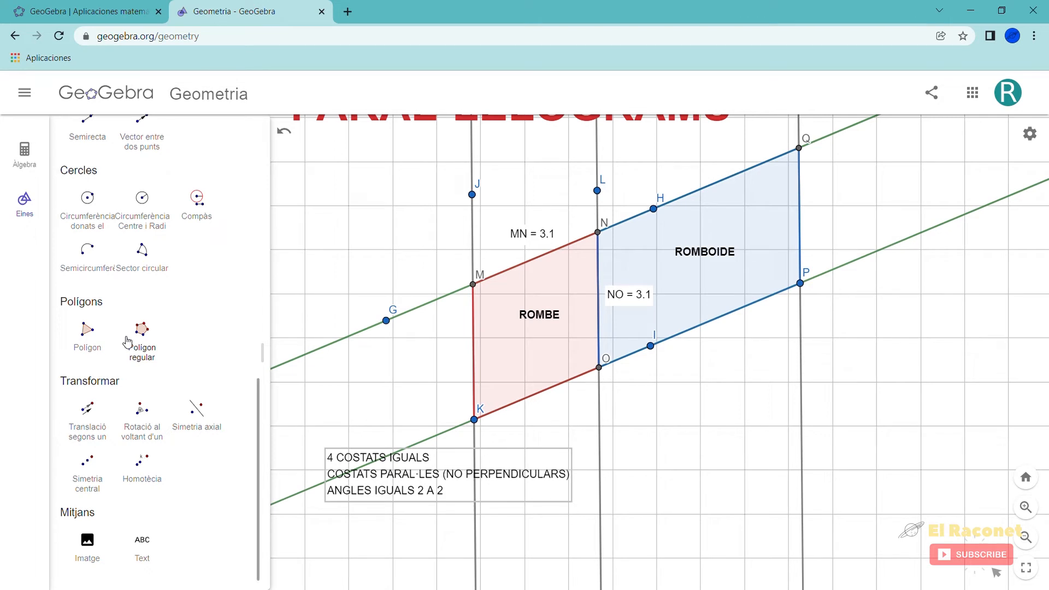
scroll(124, 343, up, 5)
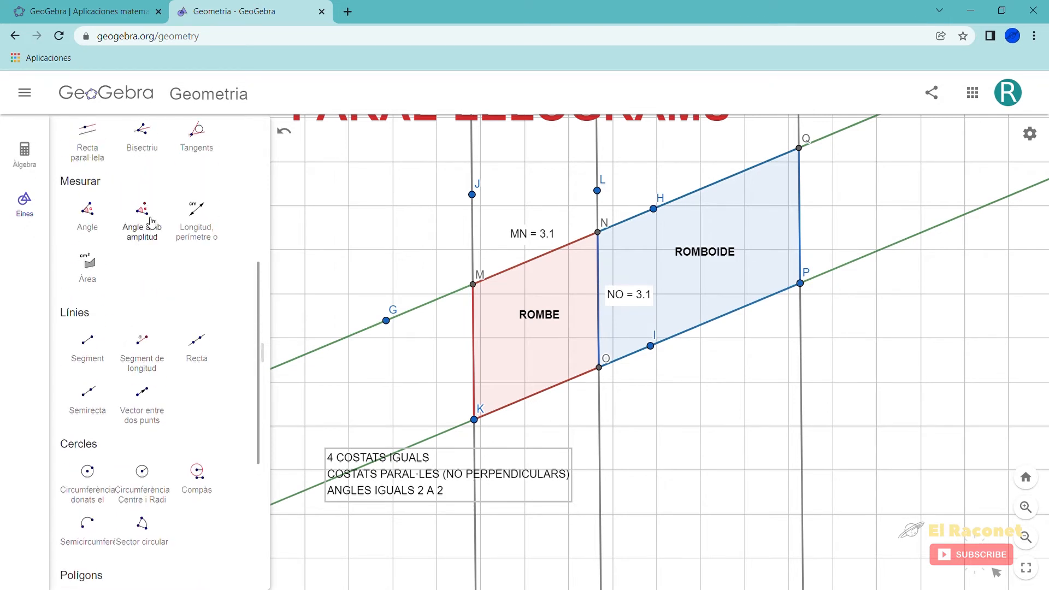
click(87, 210)
click(599, 367)
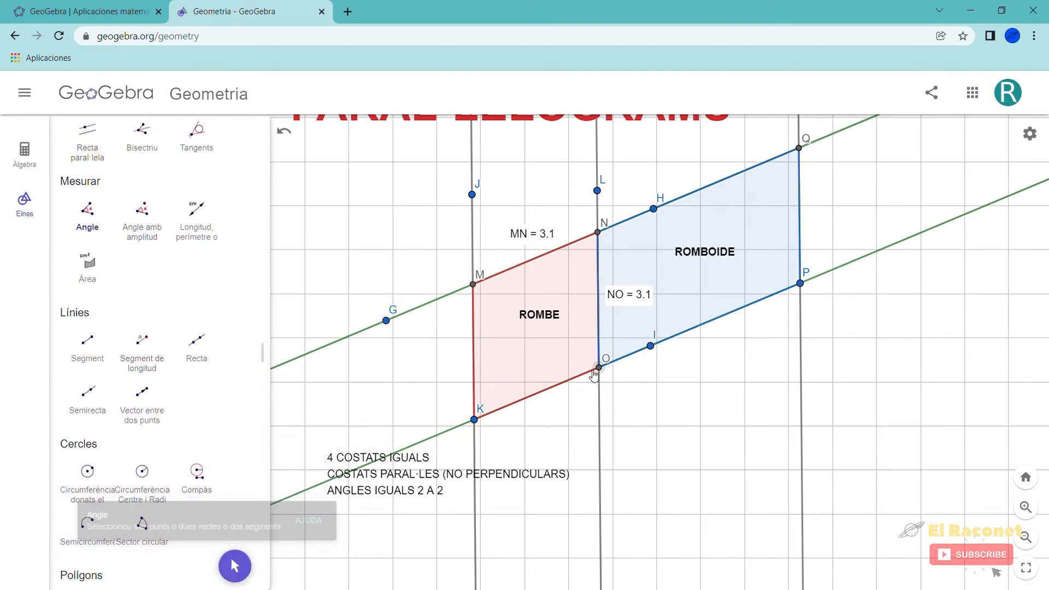
click(474, 419)
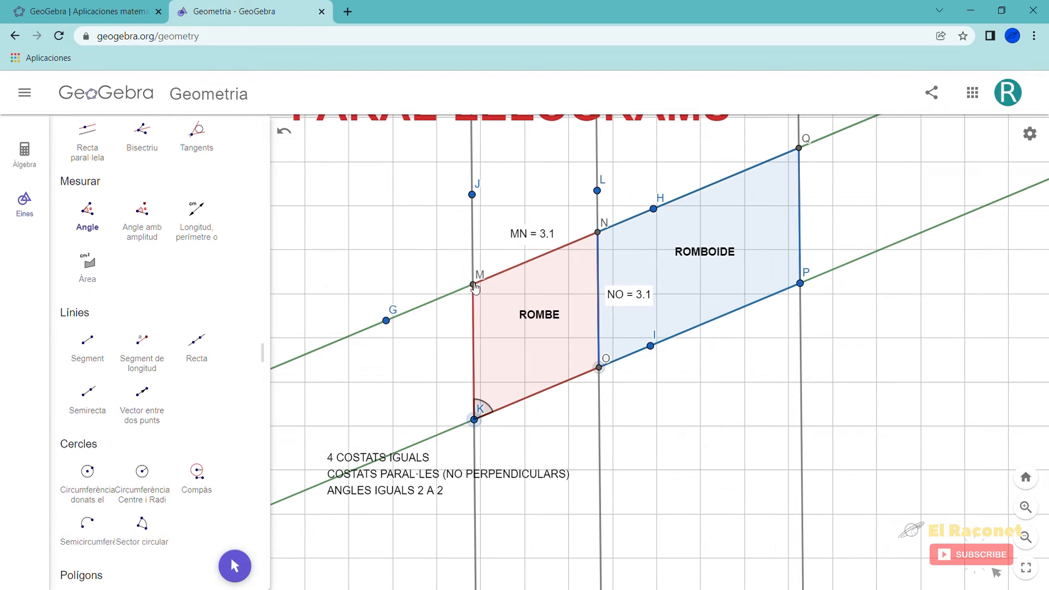
click(473, 285)
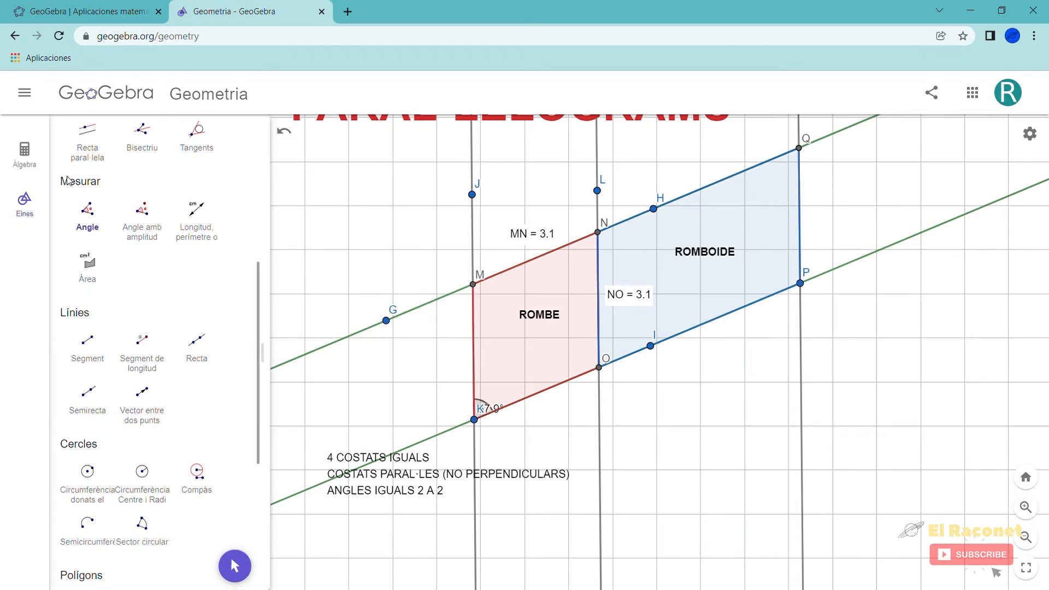
click(234, 563)
drag(490, 415, 507, 422)
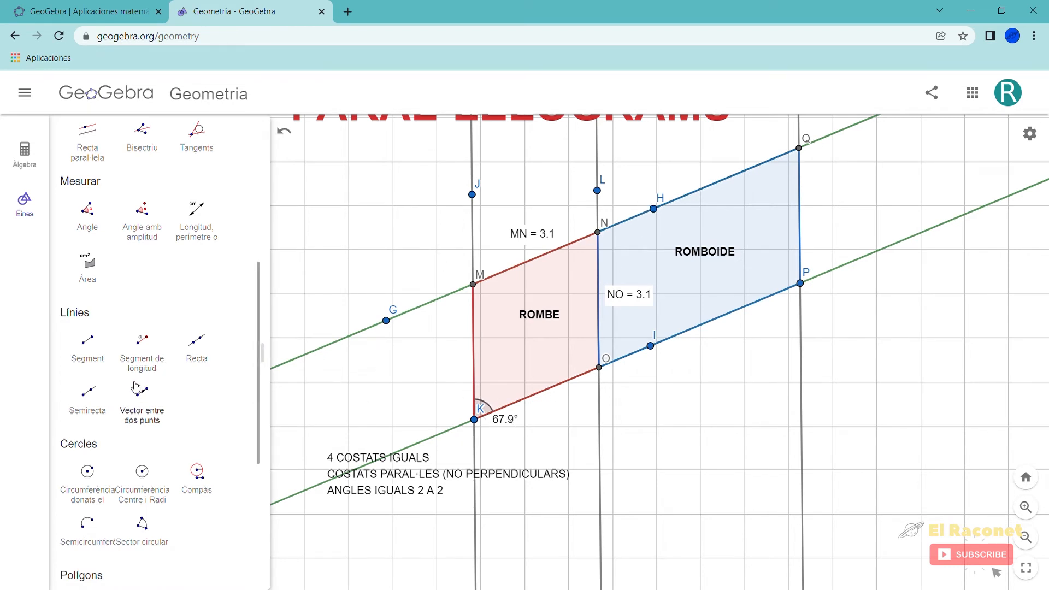
Step: Measure the rhombus's angle at N through M, N and O, and move its label below the arc inside the rhombus
click(103, 220)
click(479, 290)
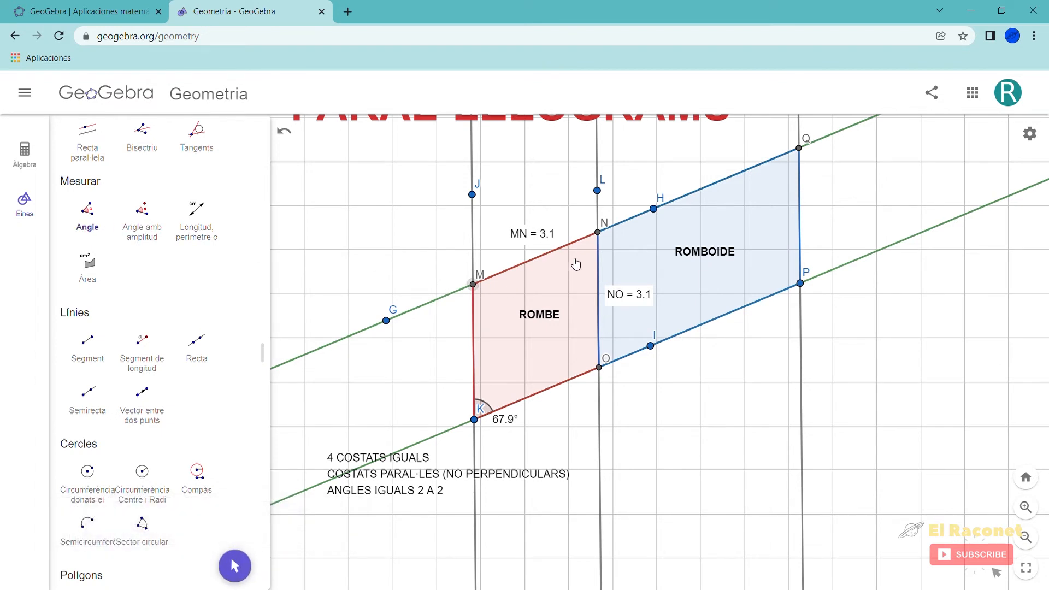
click(598, 233)
click(601, 370)
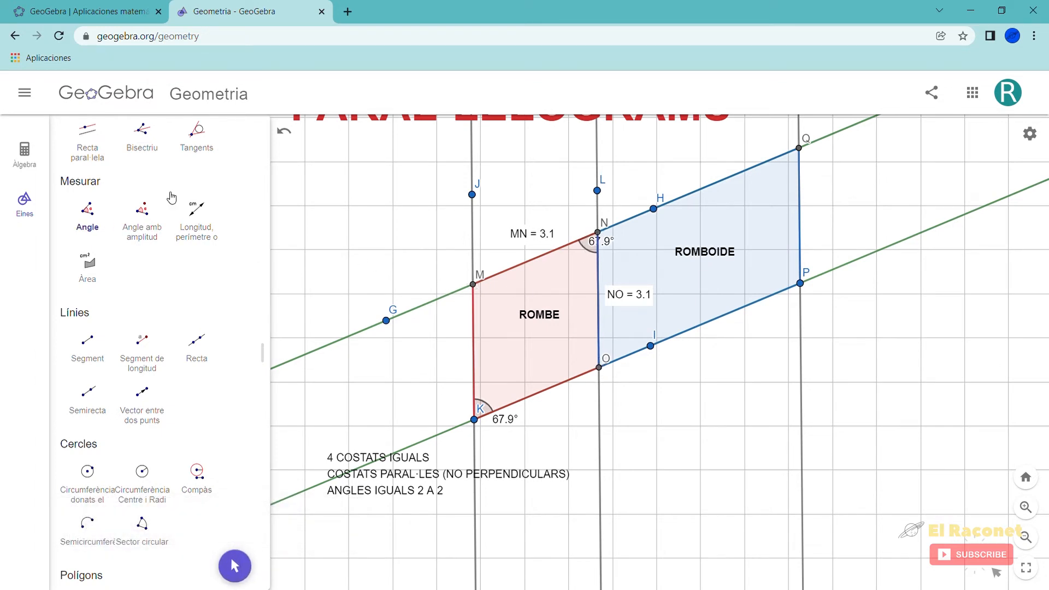
click(235, 566)
drag(594, 248, 568, 270)
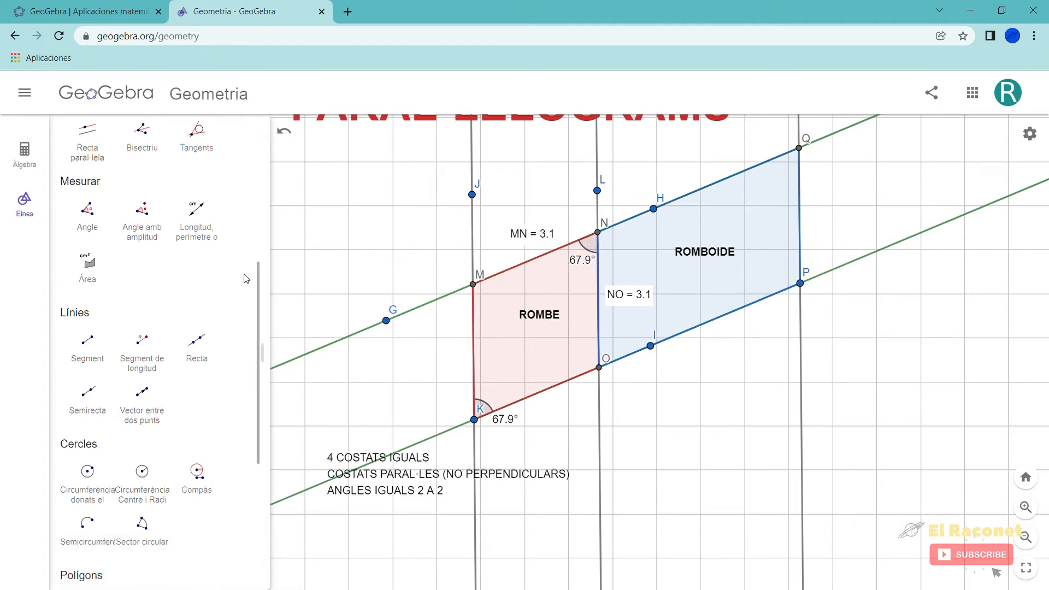
Step: Measure the rhombus's two remaining angles, at M through K, M and N and at O through K, O and N
click(87, 211)
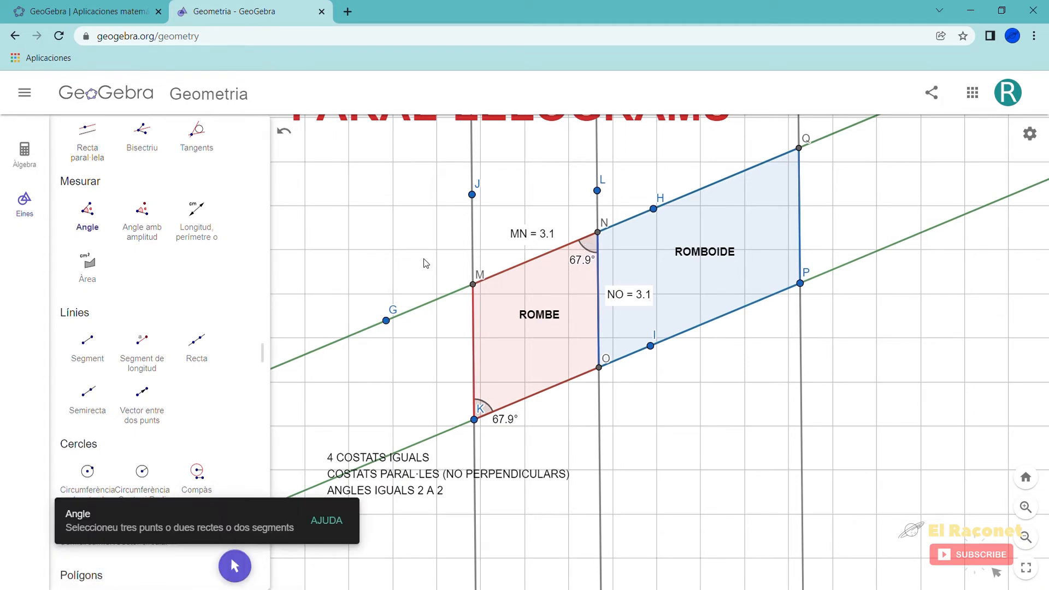
click(474, 419)
click(474, 284)
click(596, 233)
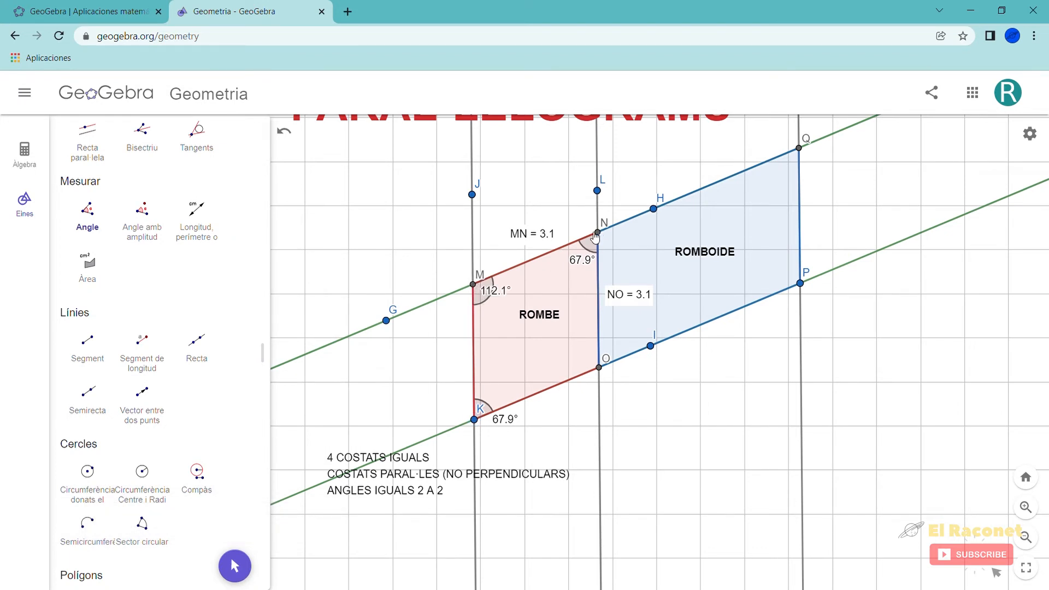
click(474, 420)
click(601, 369)
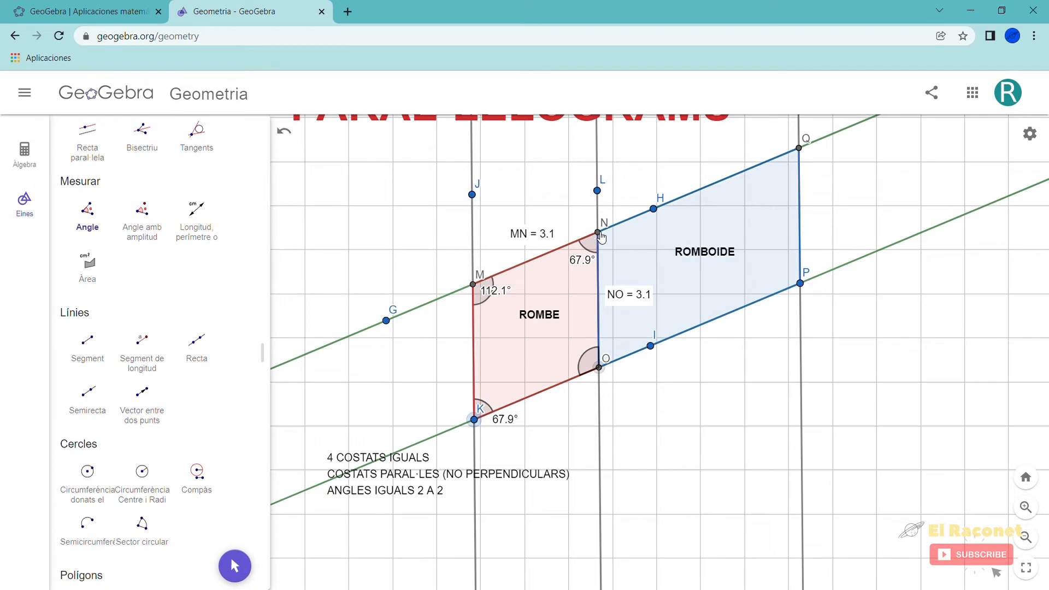
click(598, 234)
click(247, 566)
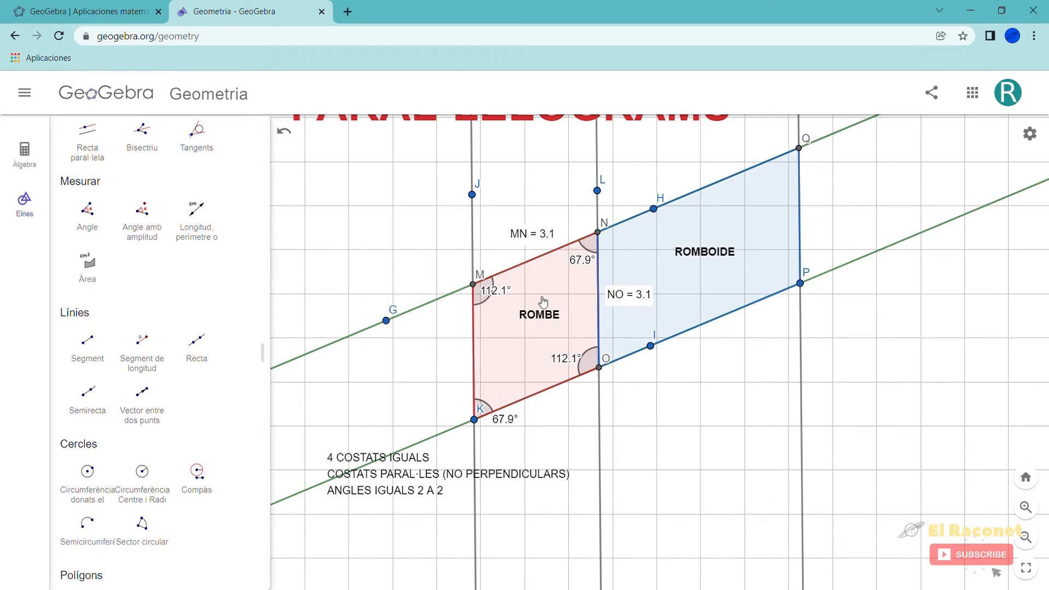
Step: Move the rhombus's properties text slightly up, closer to the rhombus, and deselect it
drag(429, 461, 432, 445)
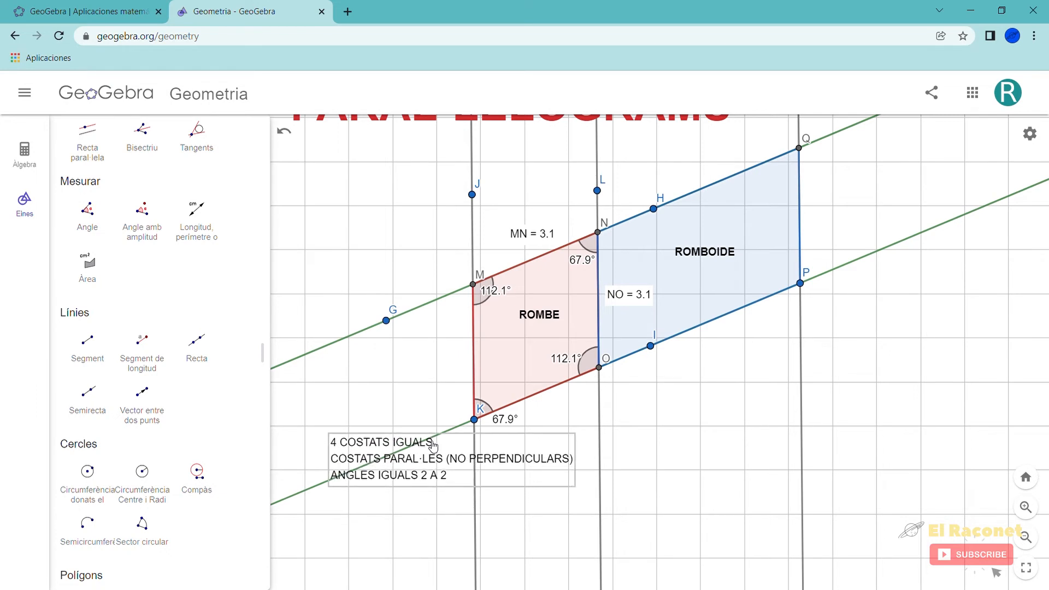
text(4 COSTATS IGUALS COSTATS PARAL·LES (NO PERPENDICULARS) ANGLES IGUALS 2 A 2)
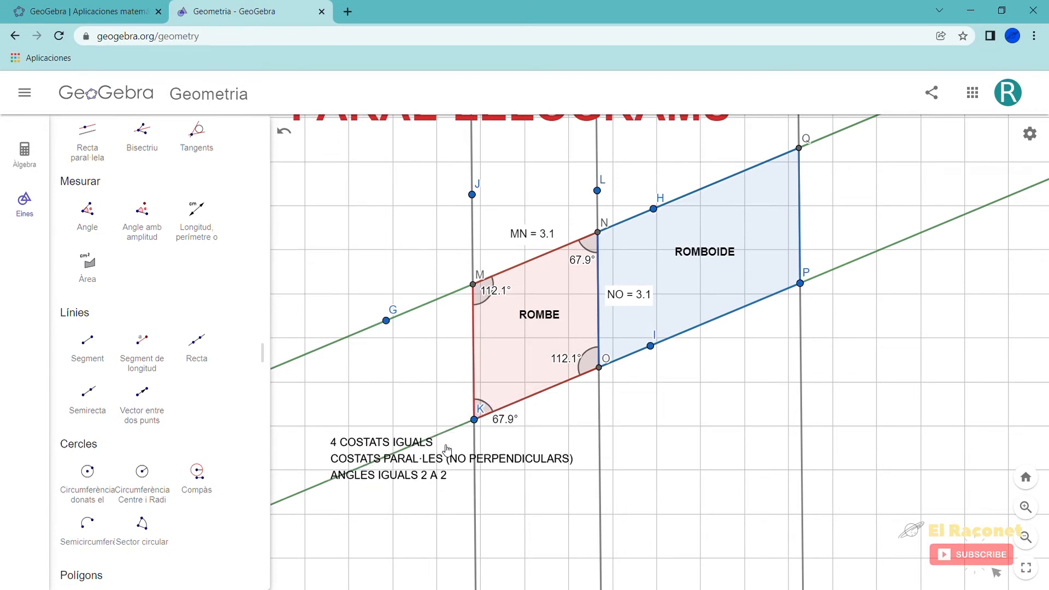
click(717, 392)
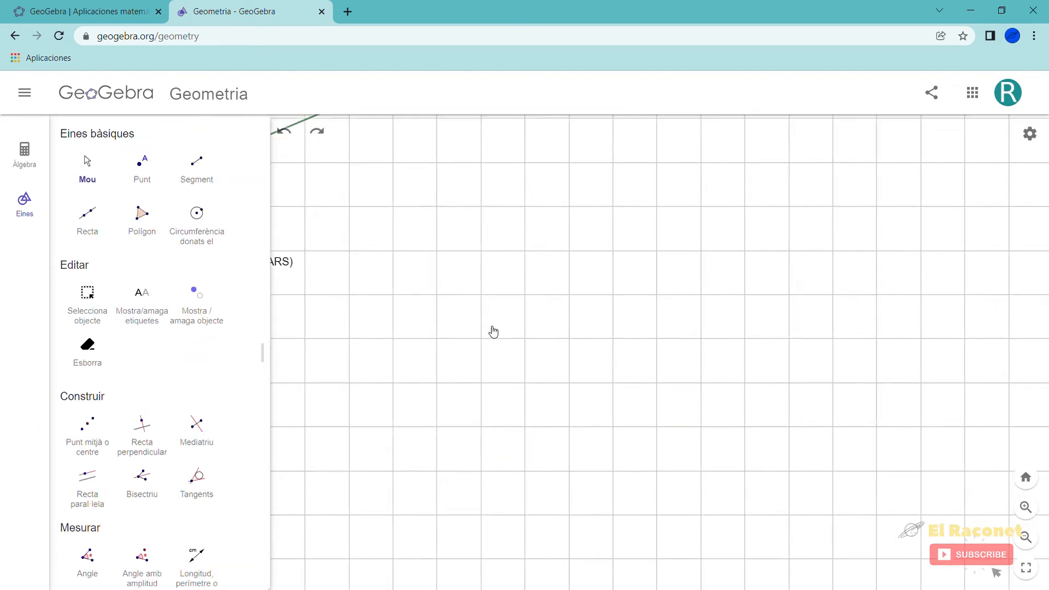
Step: In an empty area, draw a horizontal line through two points nine grid squares apart, plus a parallel three squares below it
scroll(375, 253, up, 1)
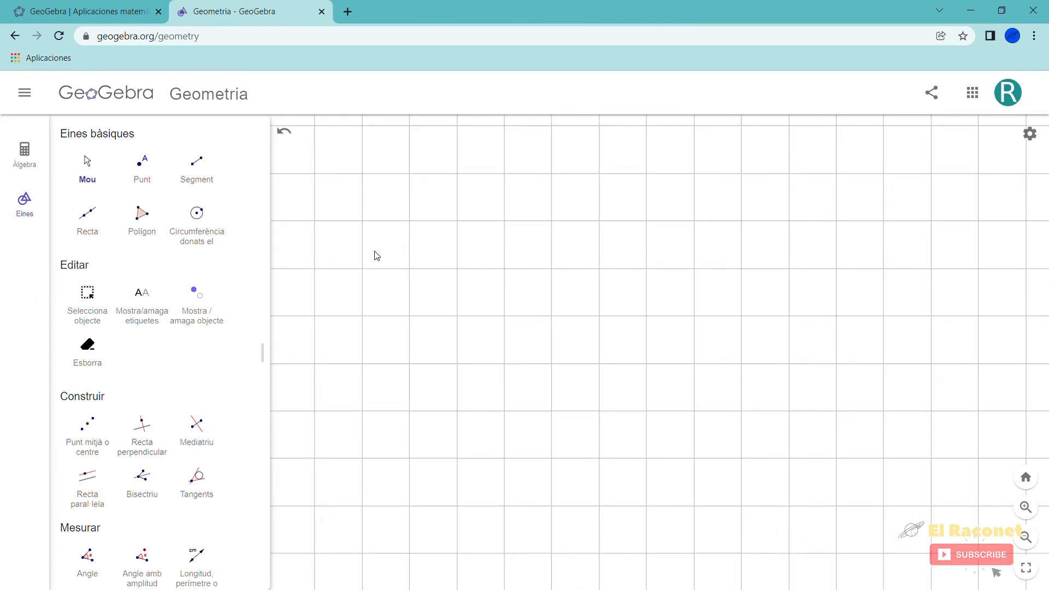
scroll(372, 221, down, 1)
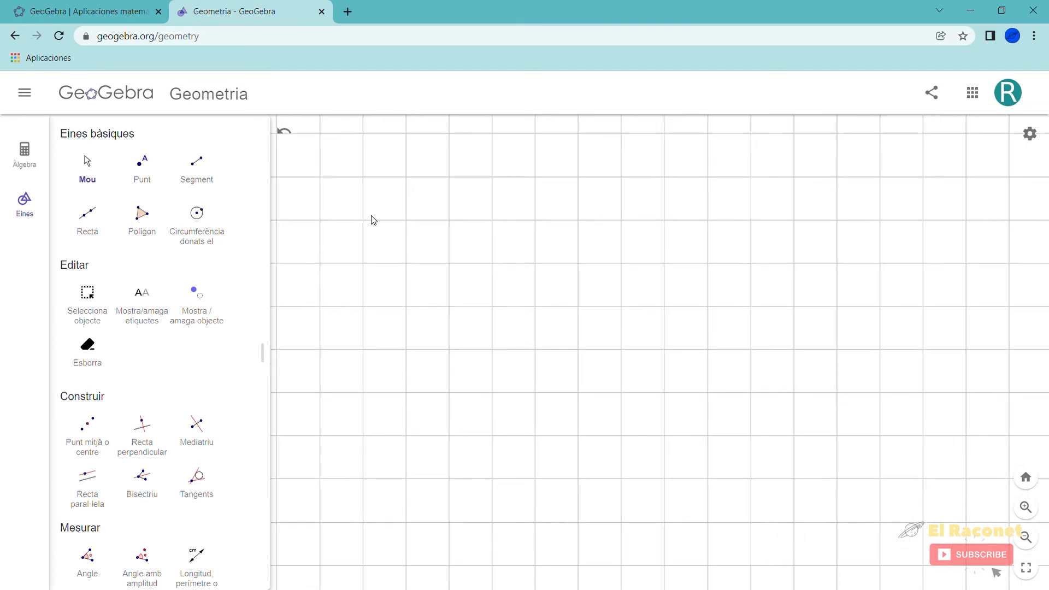
click(88, 220)
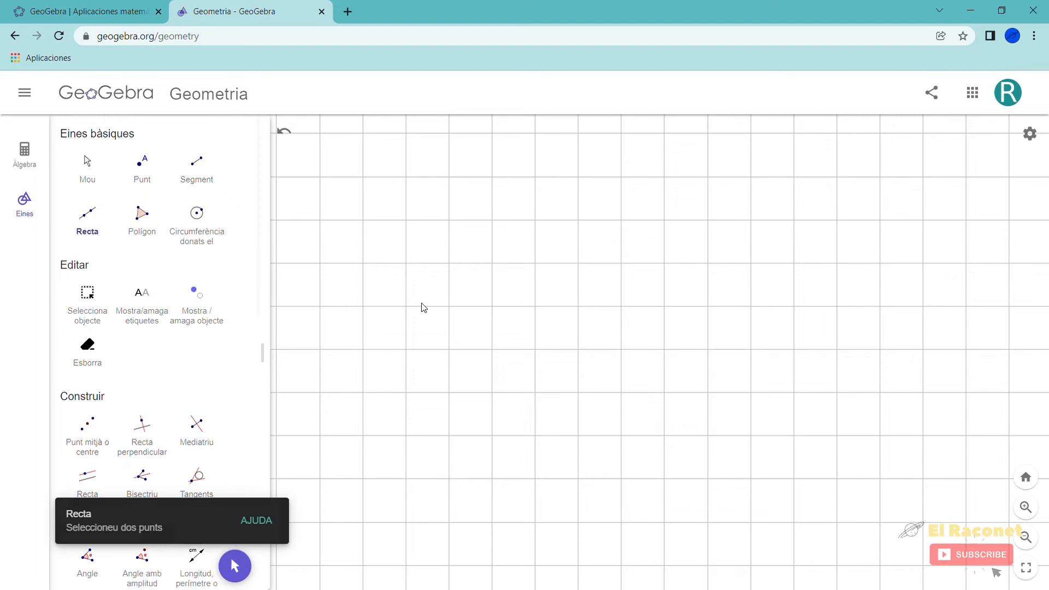
click(449, 263)
click(836, 263)
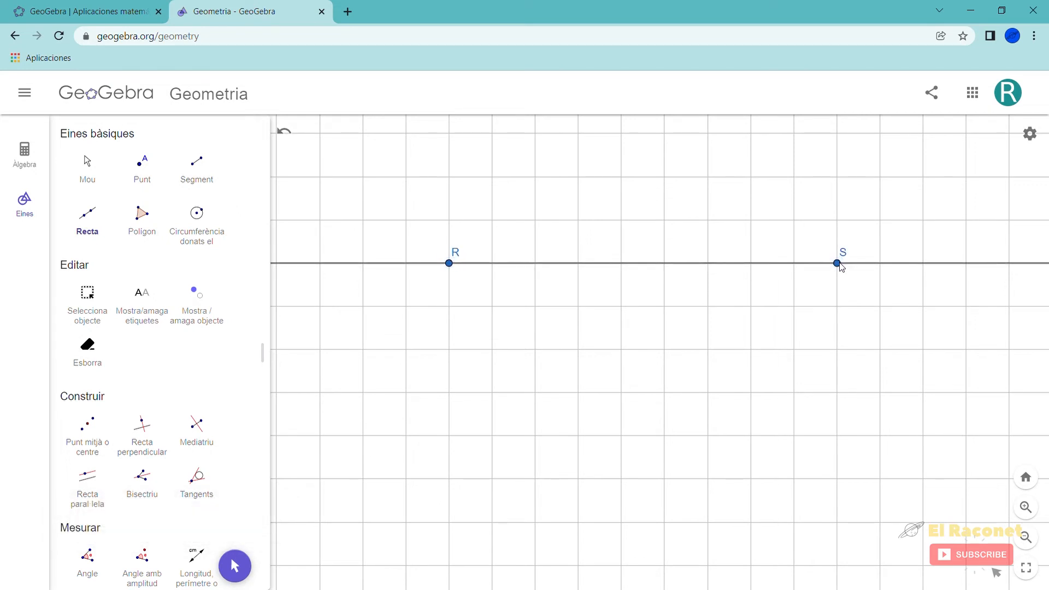
click(105, 497)
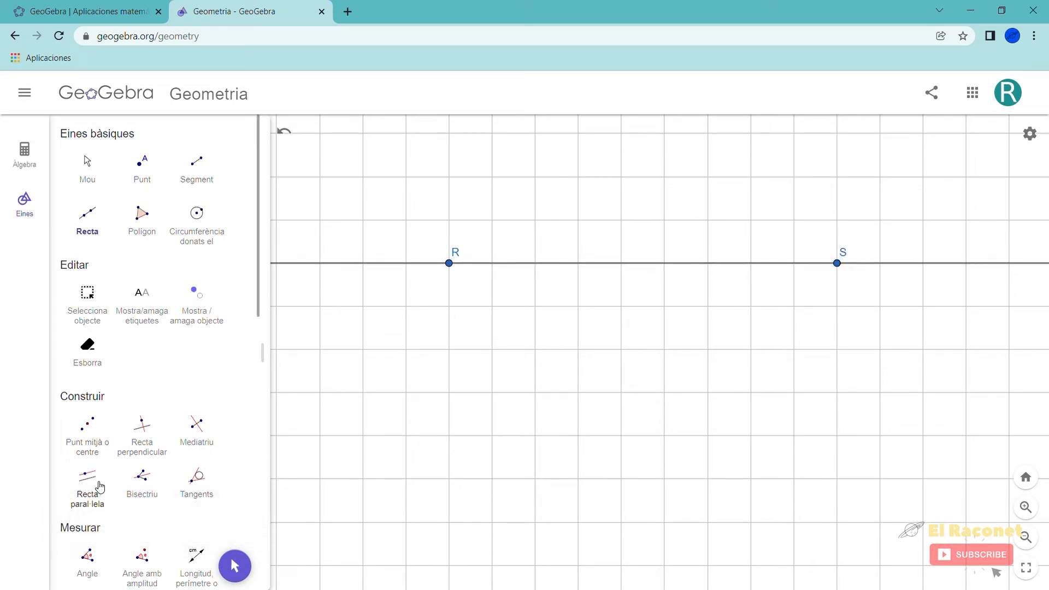
click(320, 393)
Step: Draw a vertical line one grid square right of R through two points, one above and one below both horizontal lines
click(88, 220)
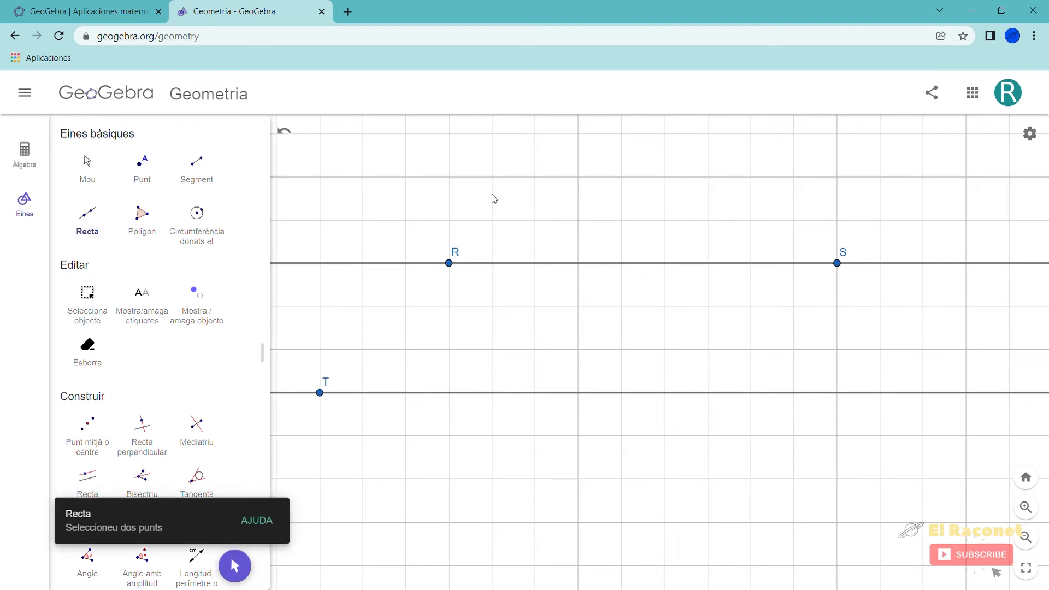
click(492, 177)
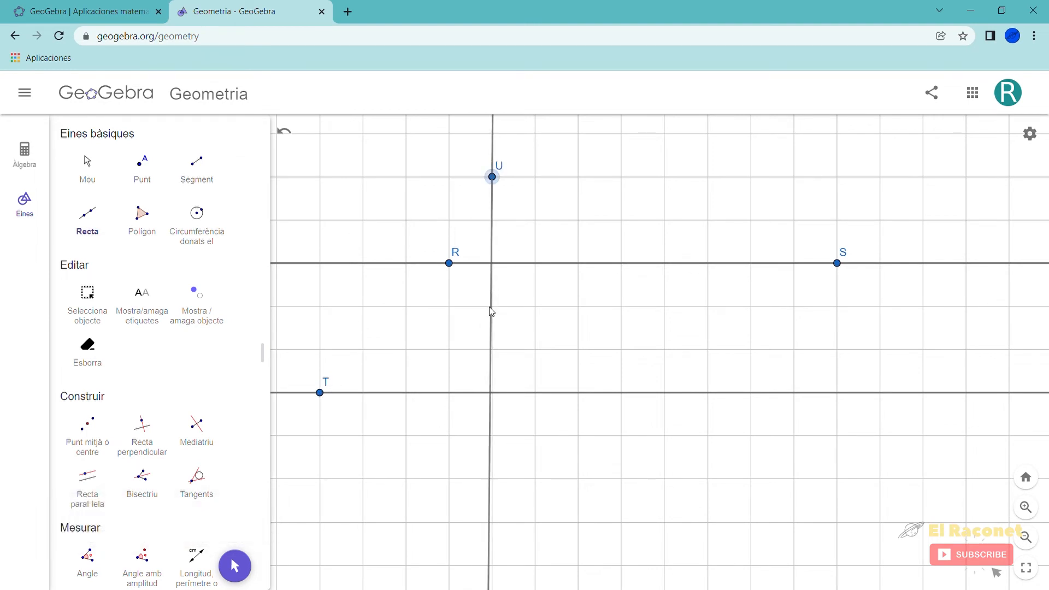
click(492, 436)
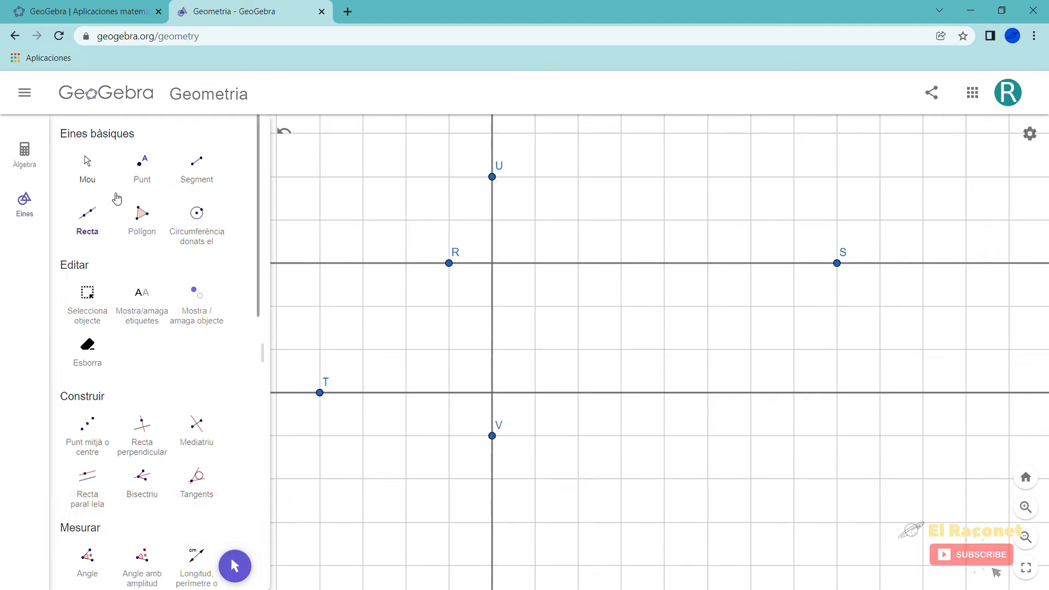
Step: Construct a parallel to vertical line UV through a new point four grid squares to its right, one square above line RS
click(87, 477)
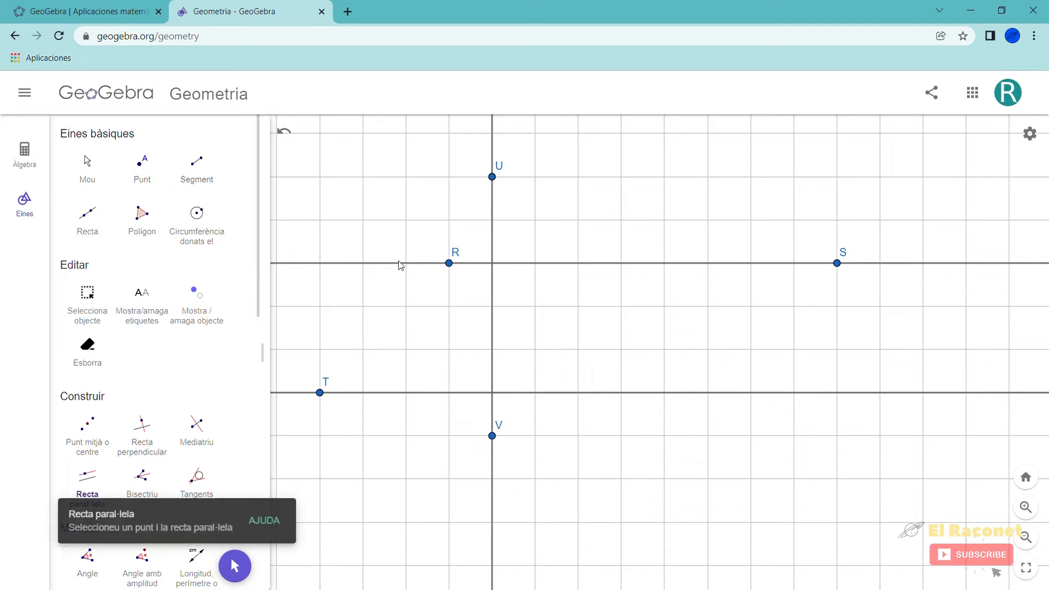
click(496, 301)
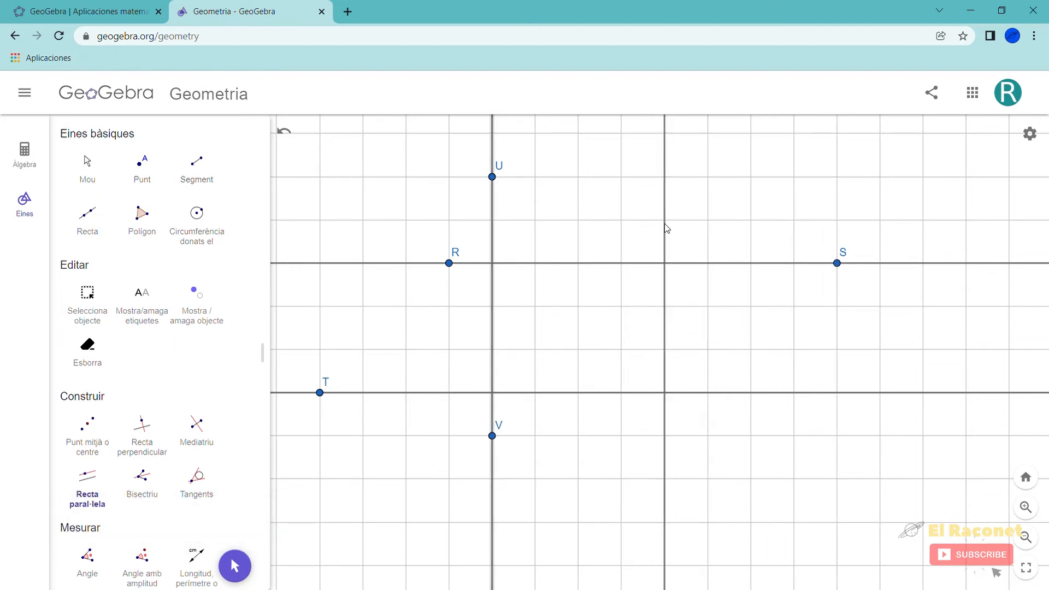
click(665, 221)
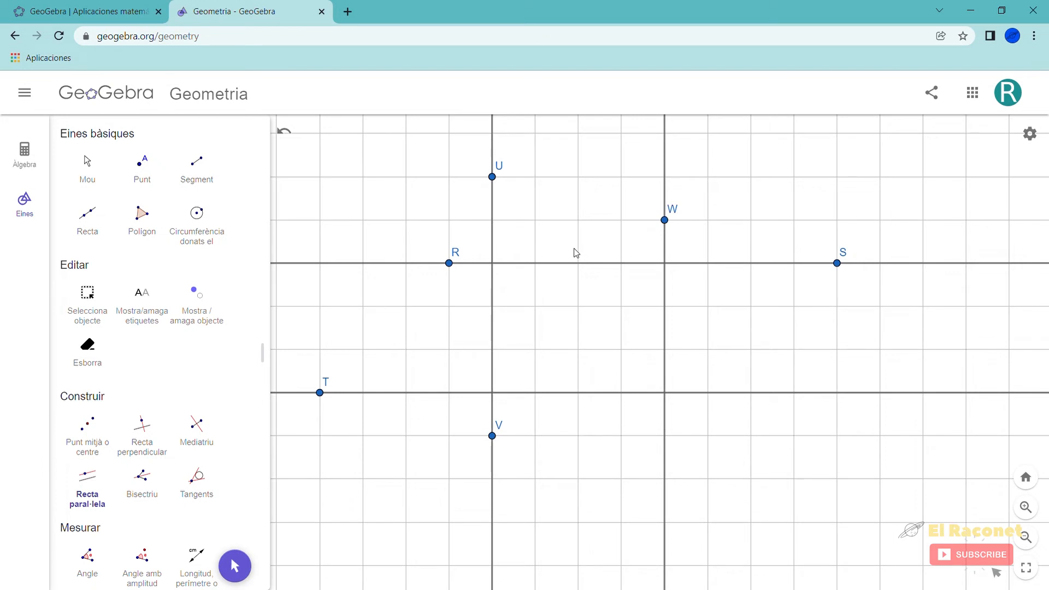
Step: Place points at the four intersections of the two horizontal and two vertical lines
click(136, 174)
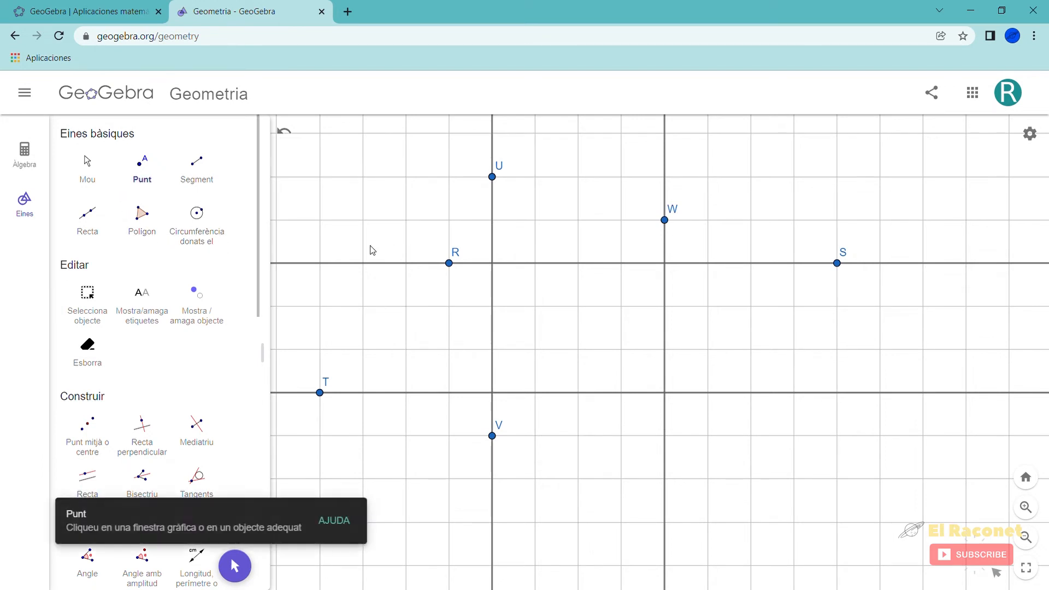
click(492, 263)
click(494, 393)
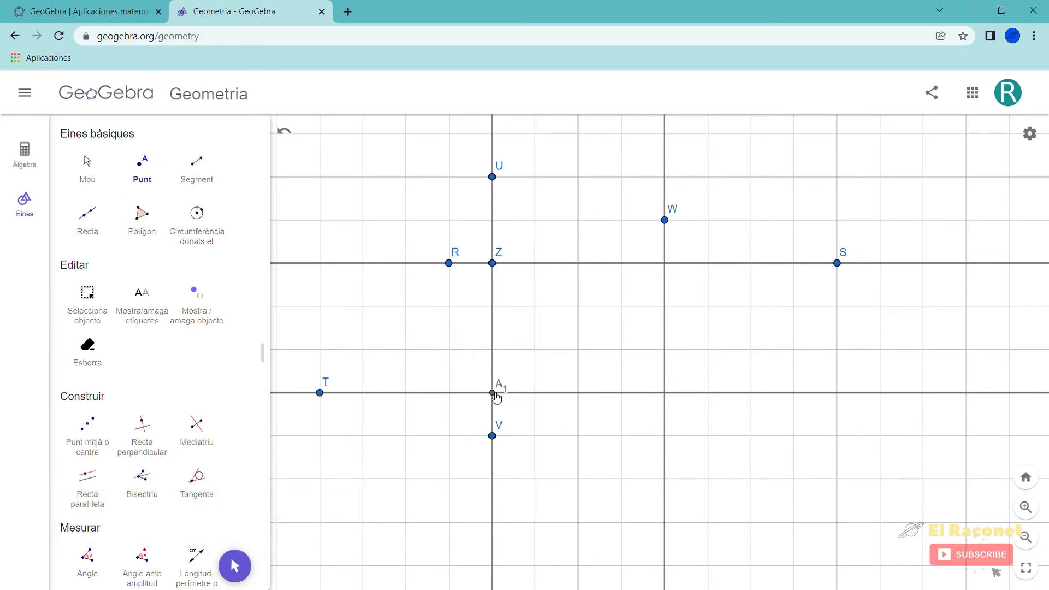
click(664, 393)
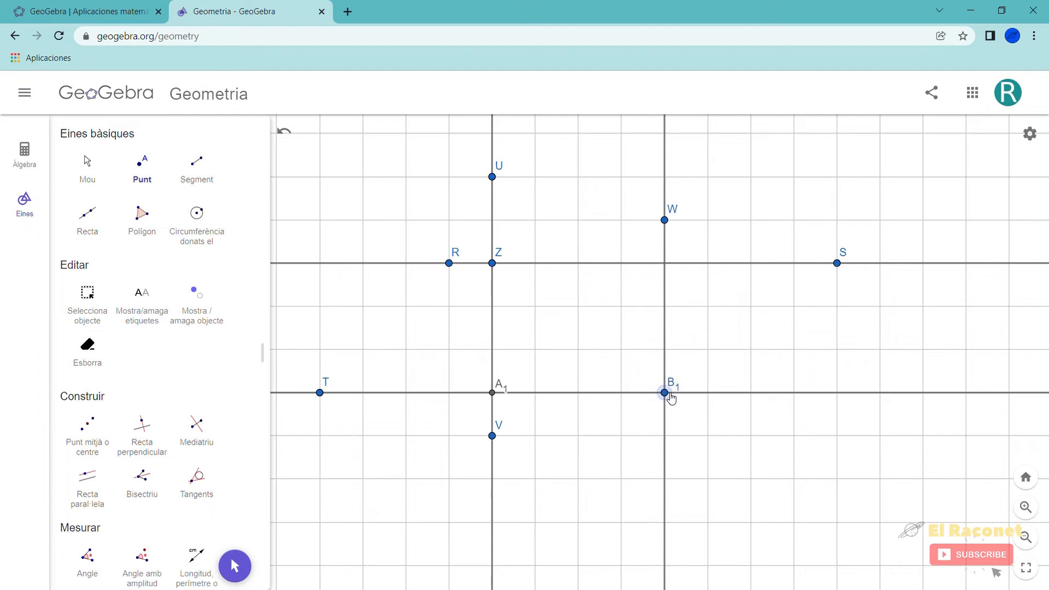
click(665, 264)
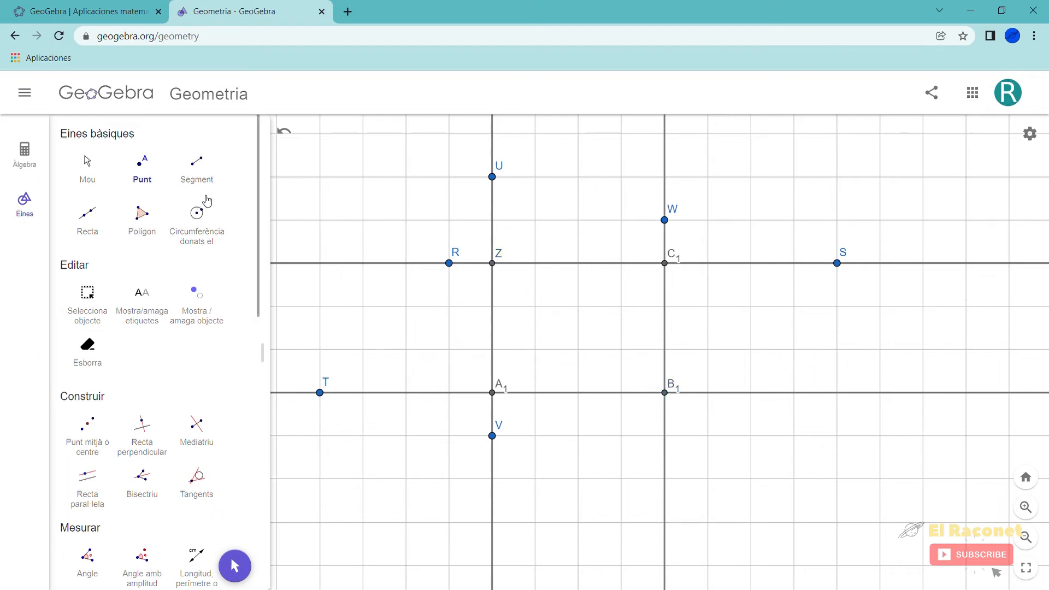
Step: Create a four-sided polygon through the intersection points Z, C1, B1 and A1, closing it at Z
click(143, 232)
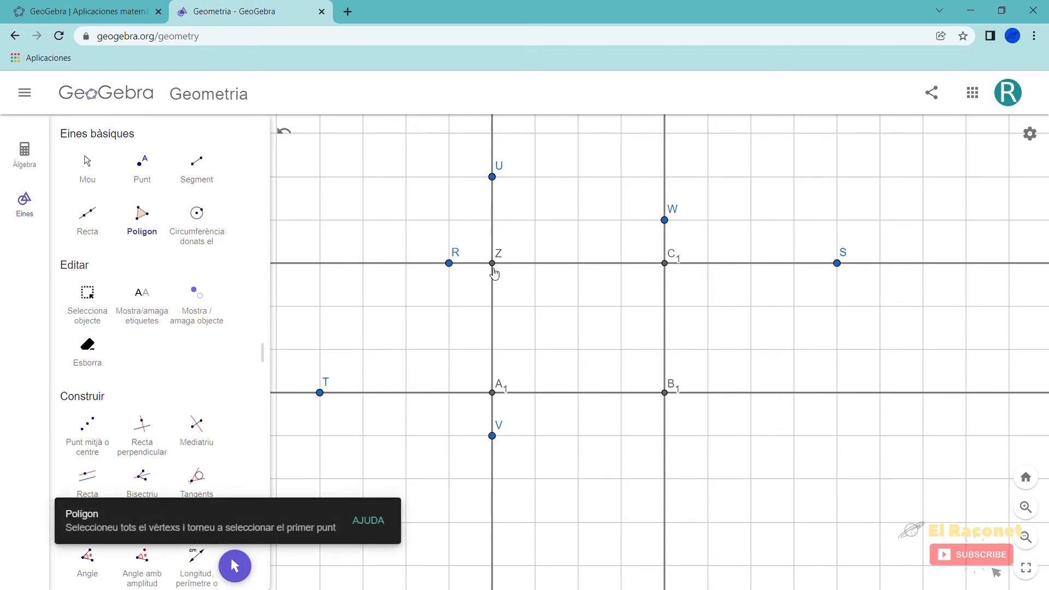
click(492, 264)
click(665, 264)
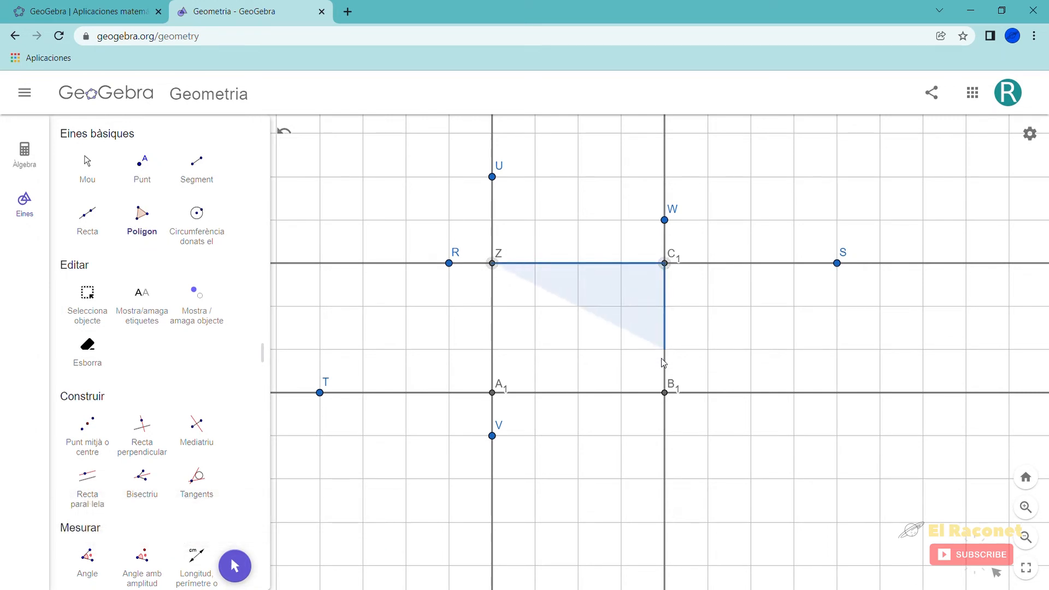
click(665, 393)
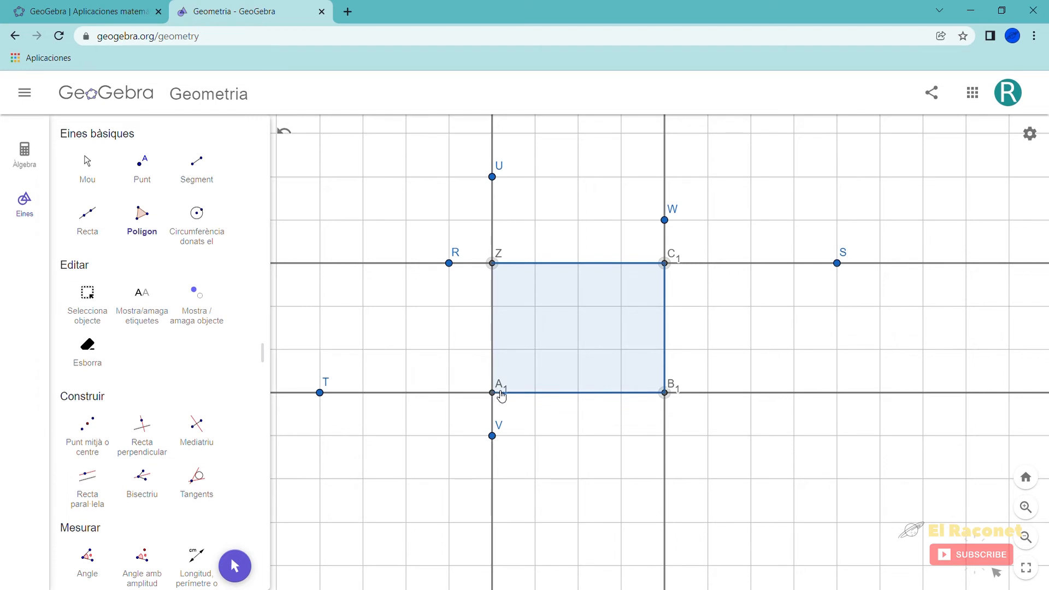
click(493, 393)
click(493, 264)
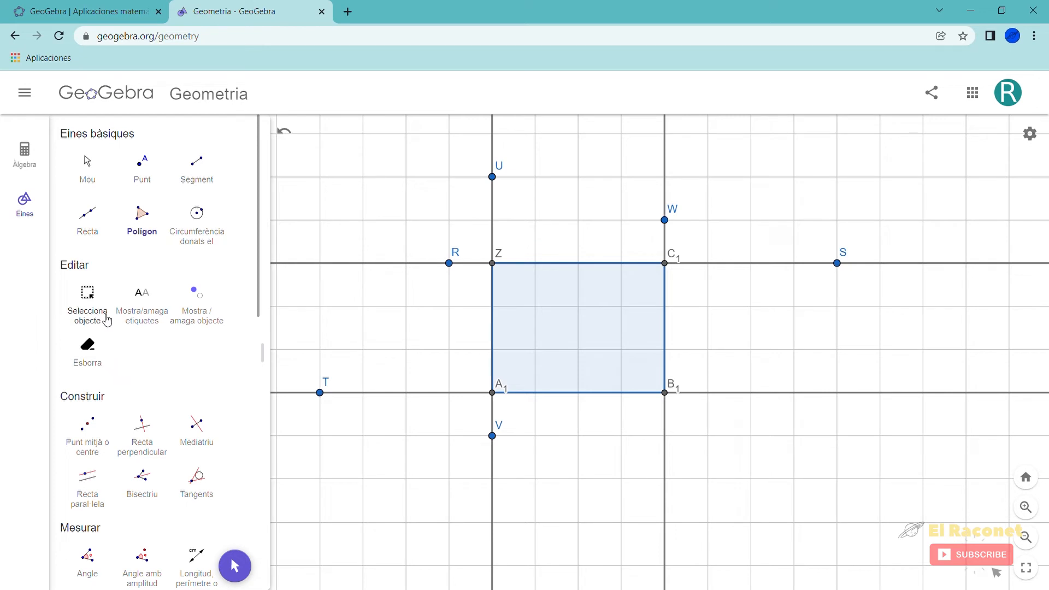
Step: Measure all four interior angles of the quadrilateral Z C1 B1 A1 and leave the Angle tool
scroll(132, 437, down, 2)
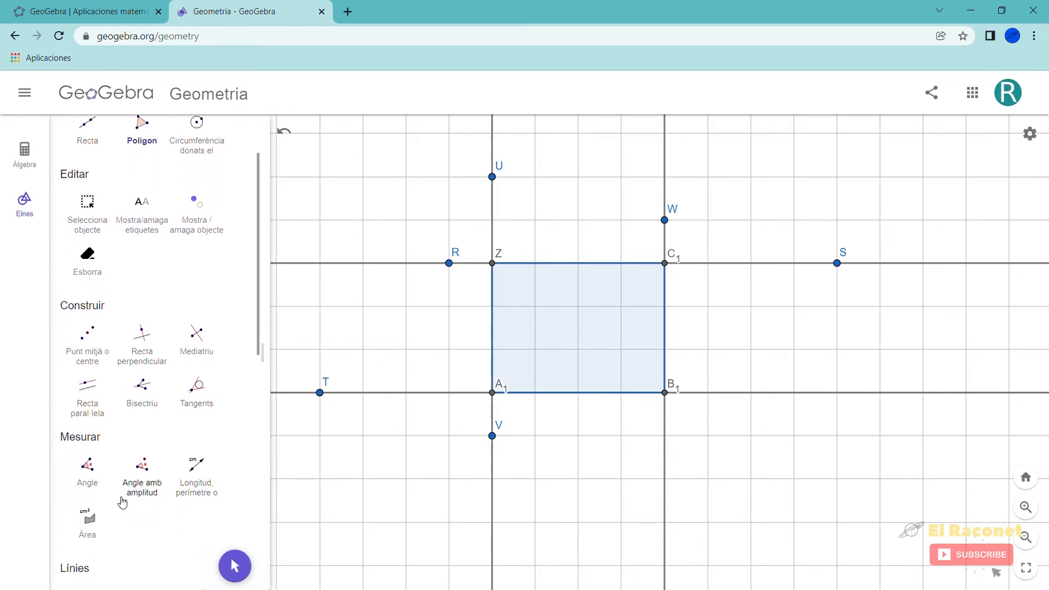
click(89, 467)
click(668, 402)
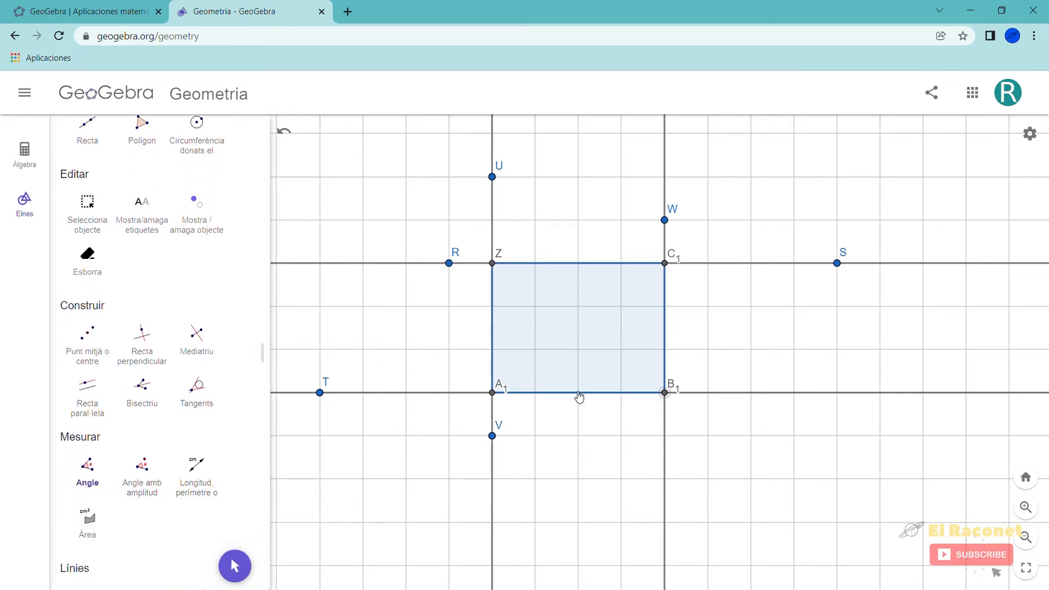
click(493, 394)
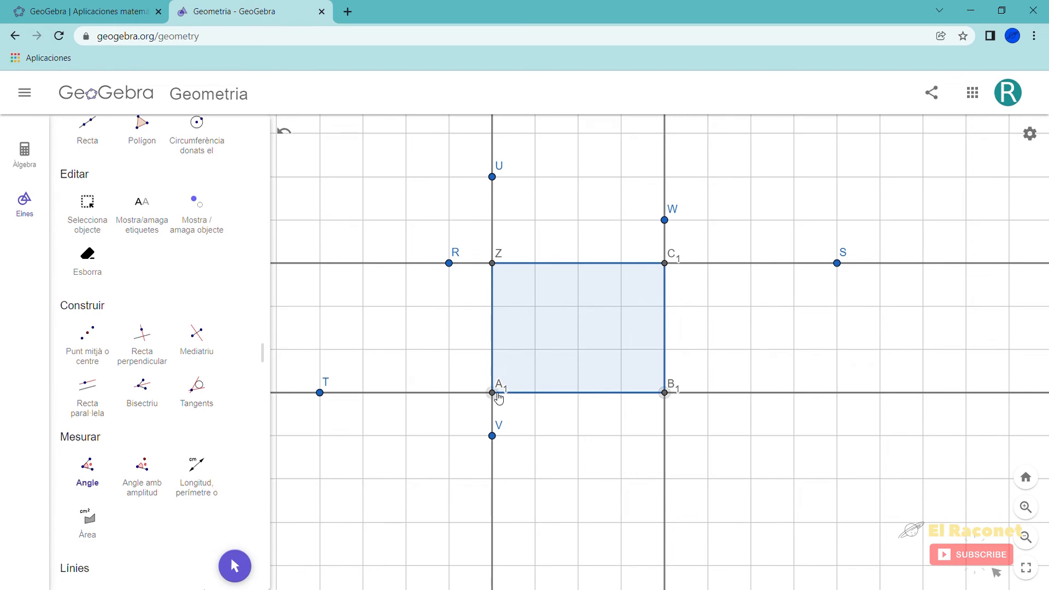
click(494, 264)
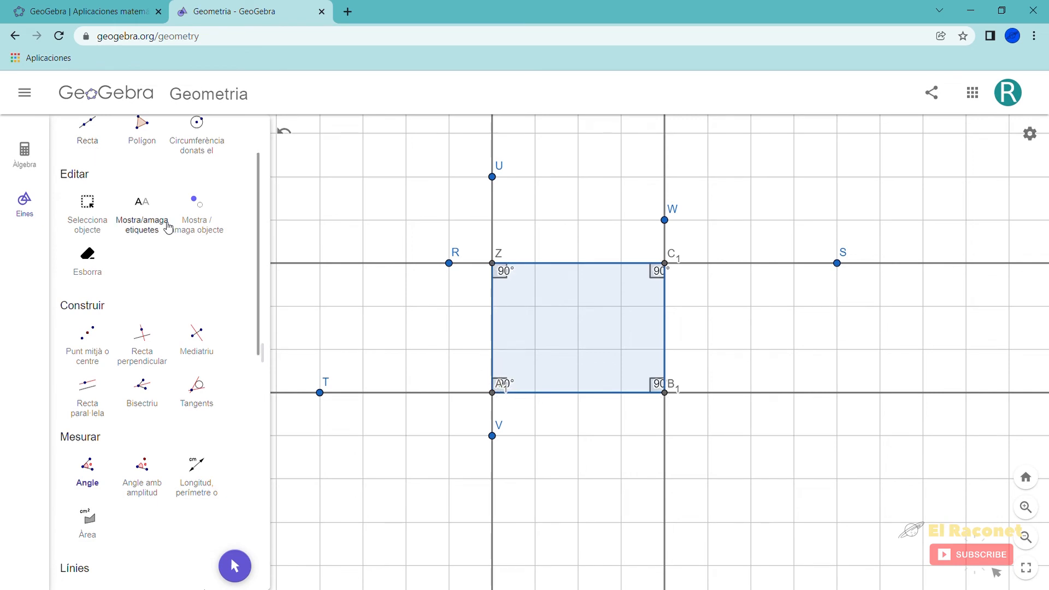
key(Escape)
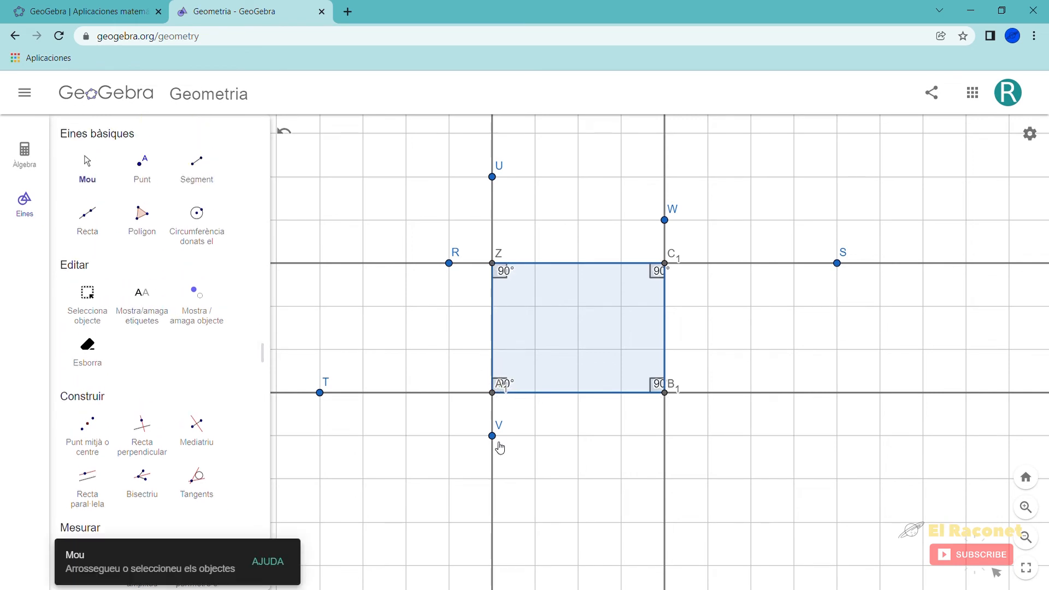
Step: Nudge point T slightly right and upward and swing point V toward the right to test how the quadrilateral's shape changes
click(470, 395)
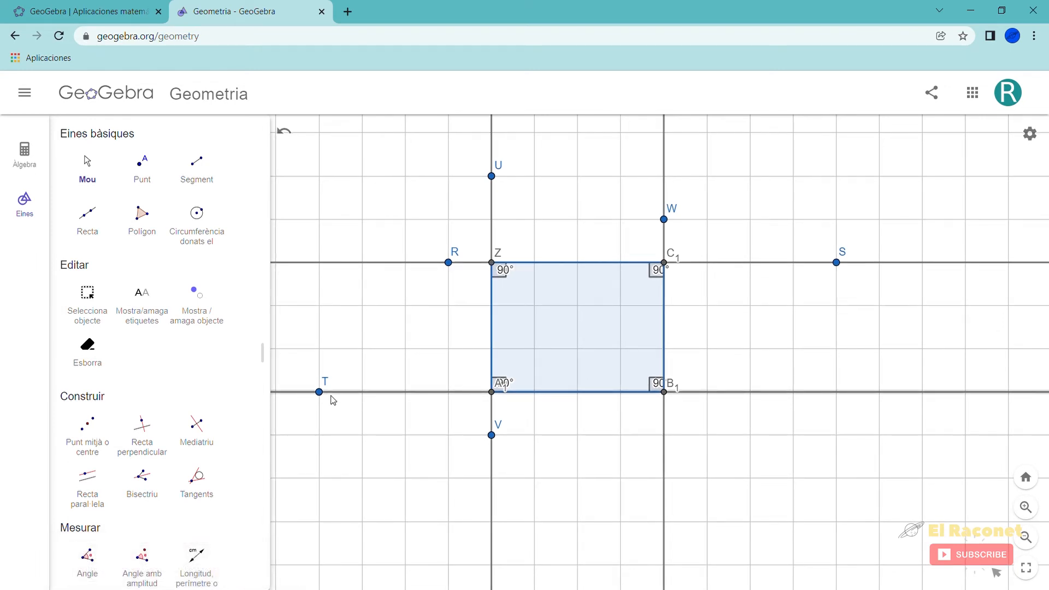
mouse_move(321, 392)
mouse_down()
mouse_move(330, 346)
mouse_move(327, 408)
mouse_move(331, 353)
mouse_move(328, 393)
mouse_up()
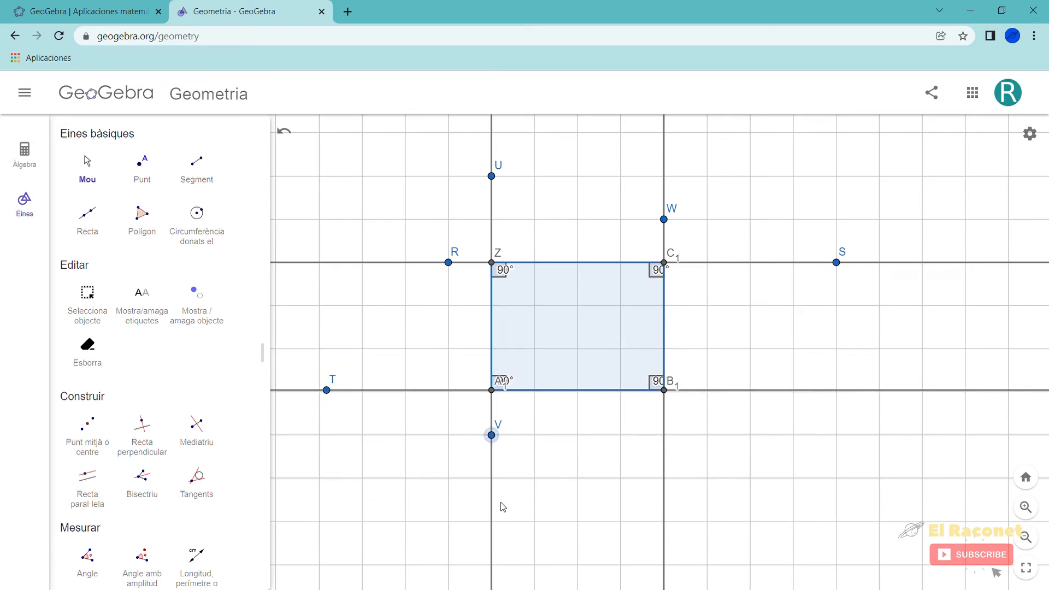
mouse_move(496, 435)
mouse_down()
mouse_move(598, 433)
mouse_move(493, 437)
mouse_up()
drag(492, 437, 683, 410)
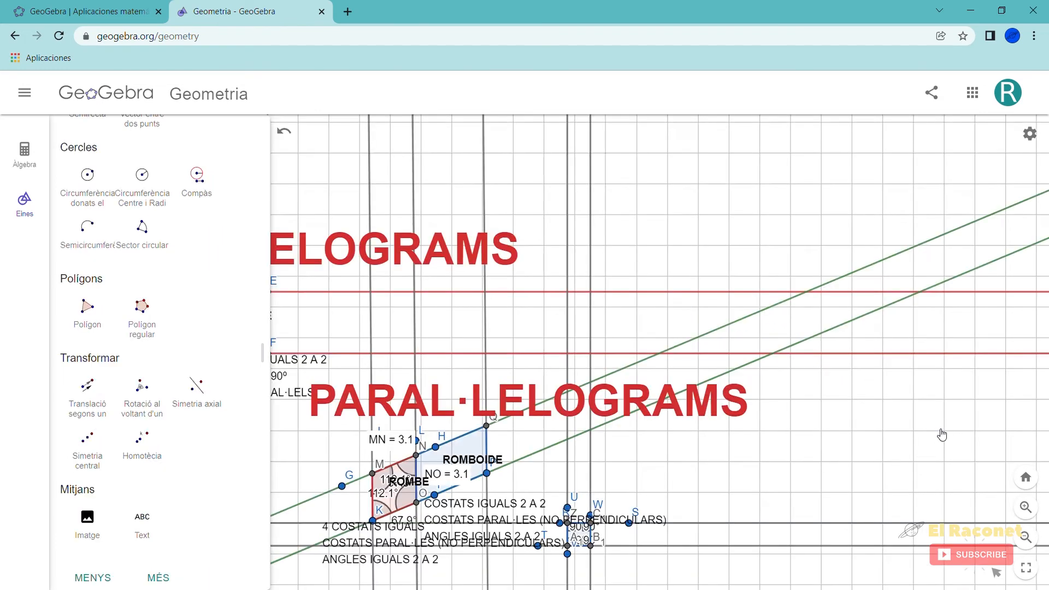
Step: In the empty area below the TRAPEZIS heading, draw a horizontal line through two points six grid squares apart
drag(941, 436, 758, 320)
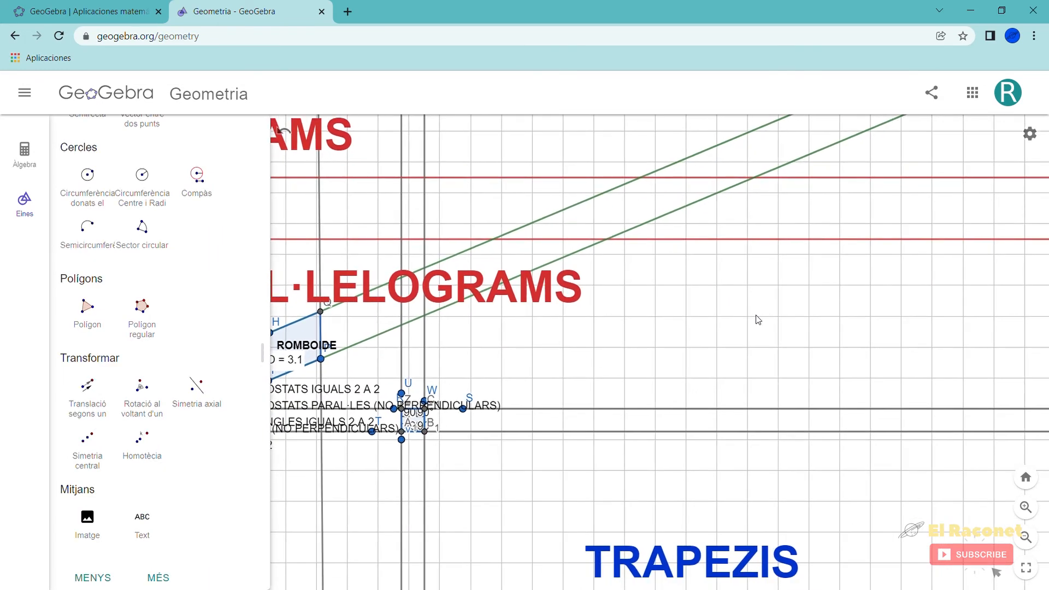
drag(770, 504, 690, 309)
mouse_move(759, 450)
mouse_down()
mouse_move(733, 369)
mouse_move(667, 274)
mouse_up()
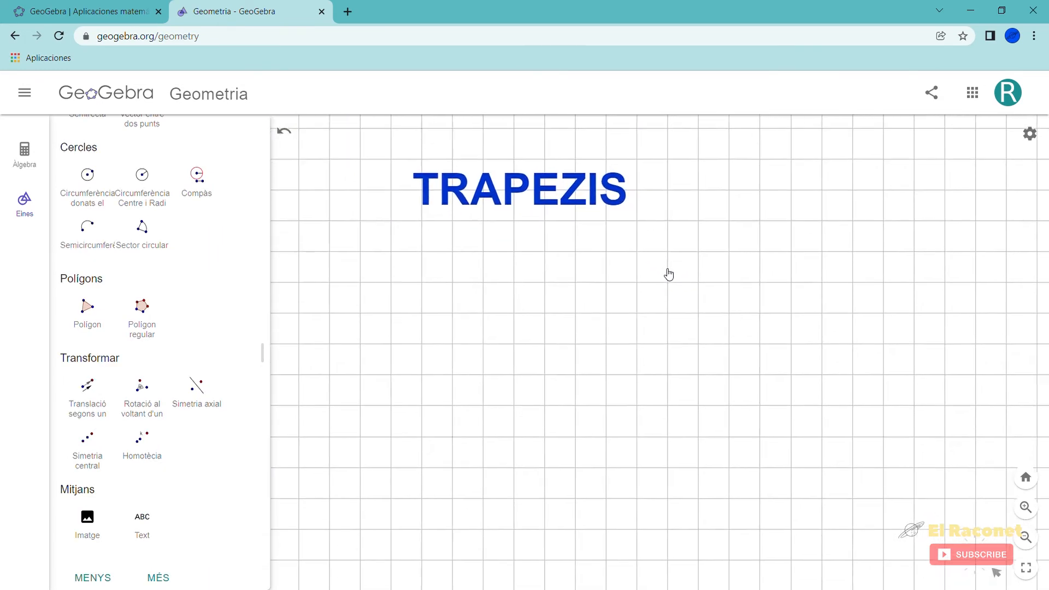
scroll(560, 180, up, 5)
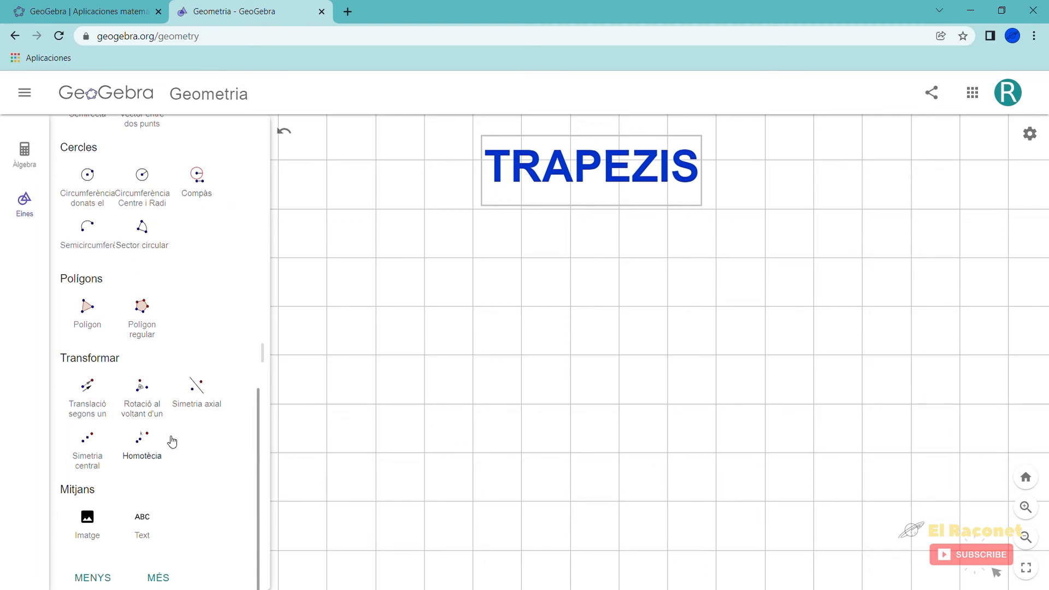
scroll(169, 426, up, 5)
click(199, 341)
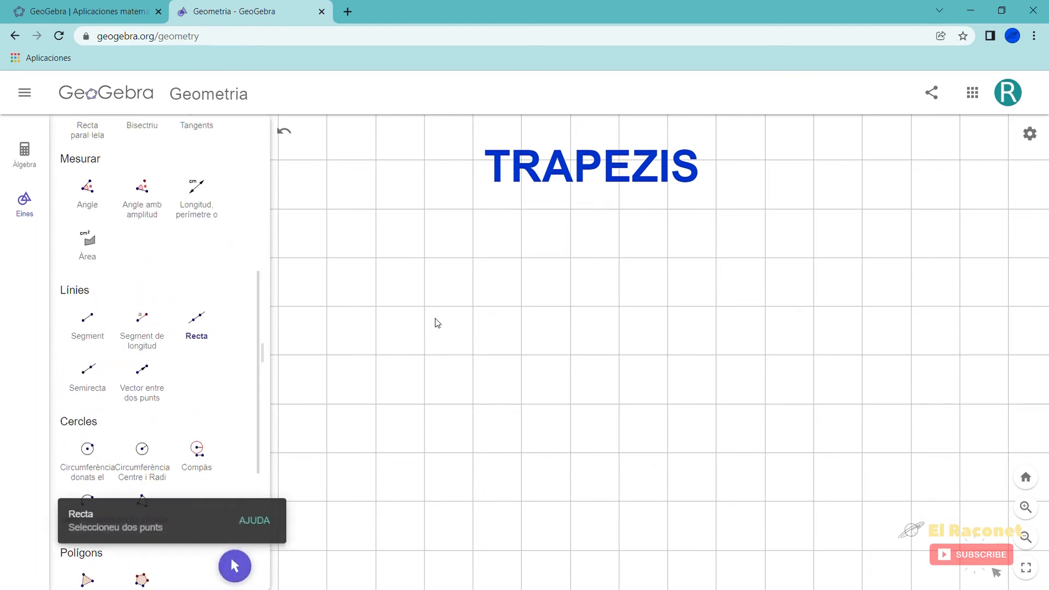
click(425, 258)
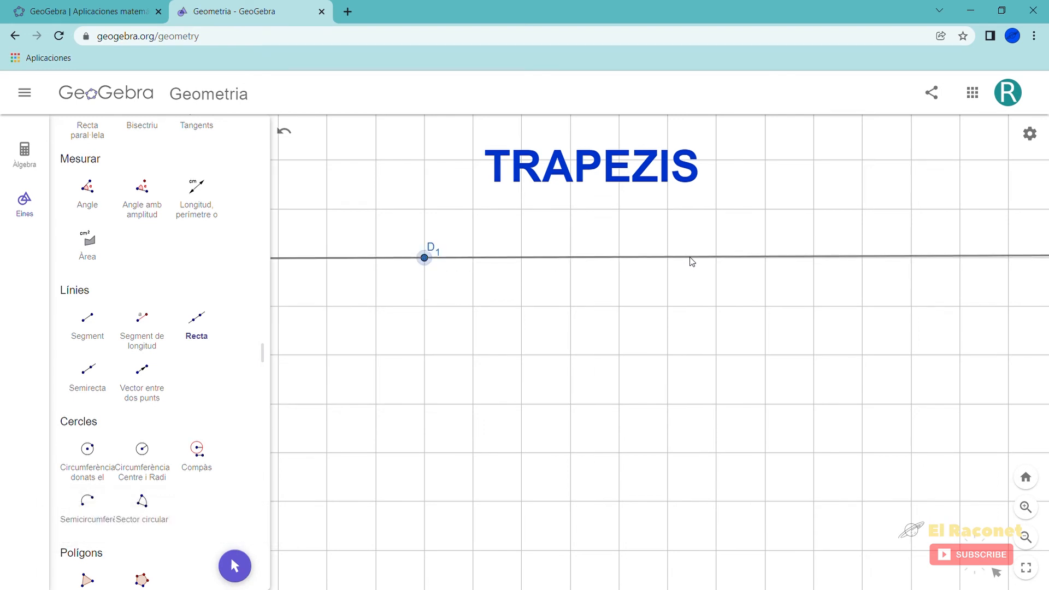
click(716, 258)
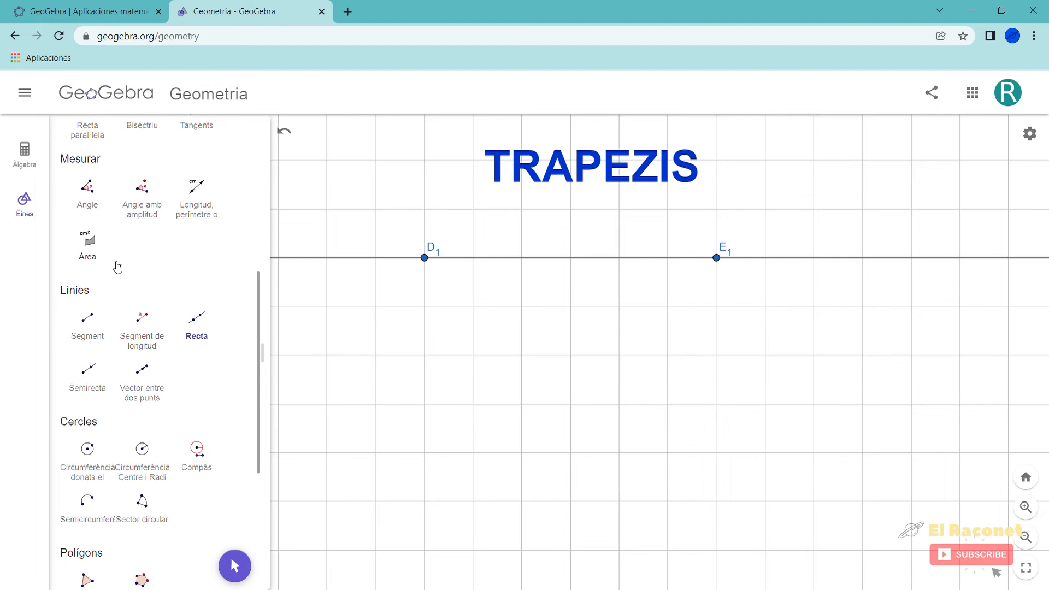
Step: Construct a parallel to line D1E1 through a new point three grid squares below and one left of D1, undoing any stray action
scroll(116, 264, up, 3)
click(88, 276)
click(497, 257)
click(376, 404)
click(284, 133)
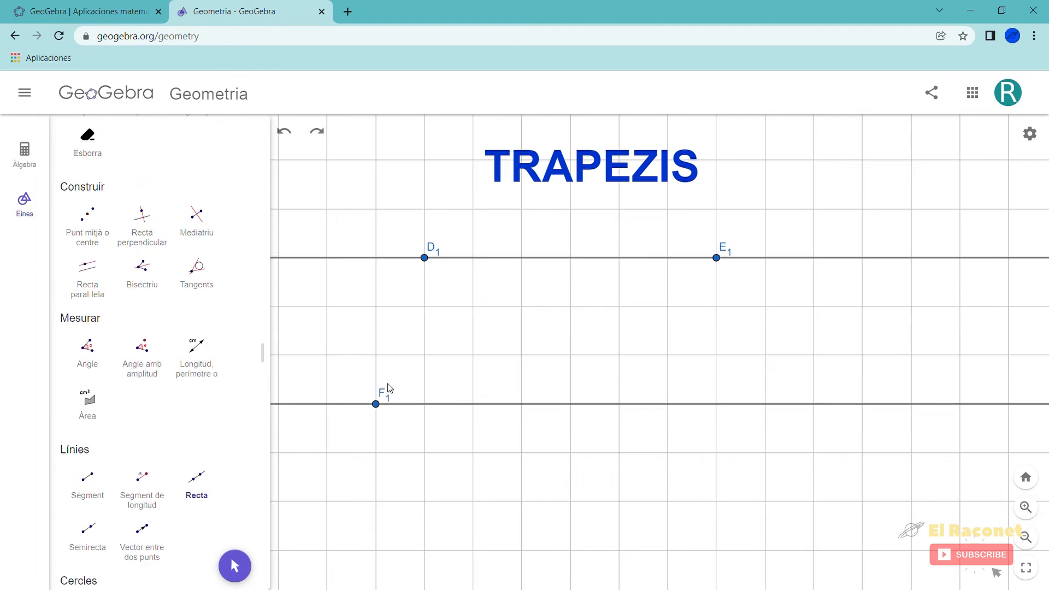
Step: Draw two converging slanted lines across the parallels, crossing the lower one five grid squares apart and the upper one two squares apart
click(425, 404)
click(474, 258)
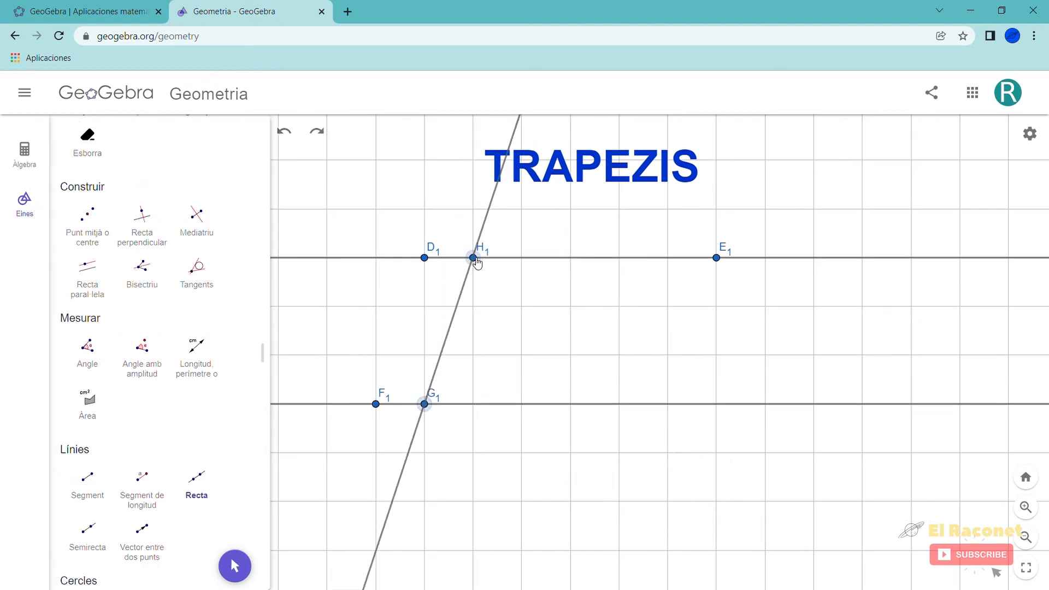
click(668, 404)
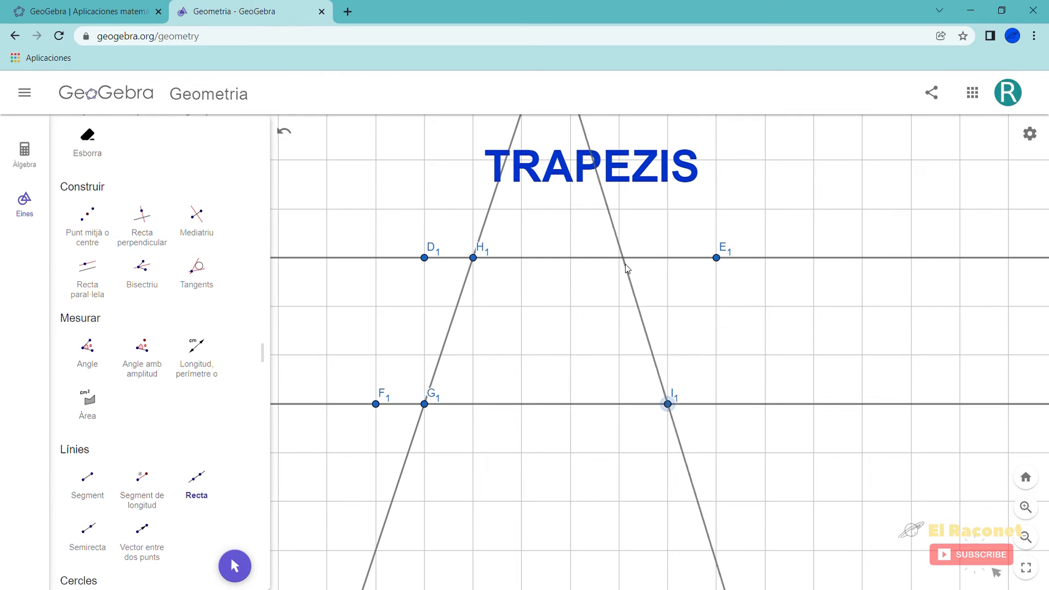
click(570, 258)
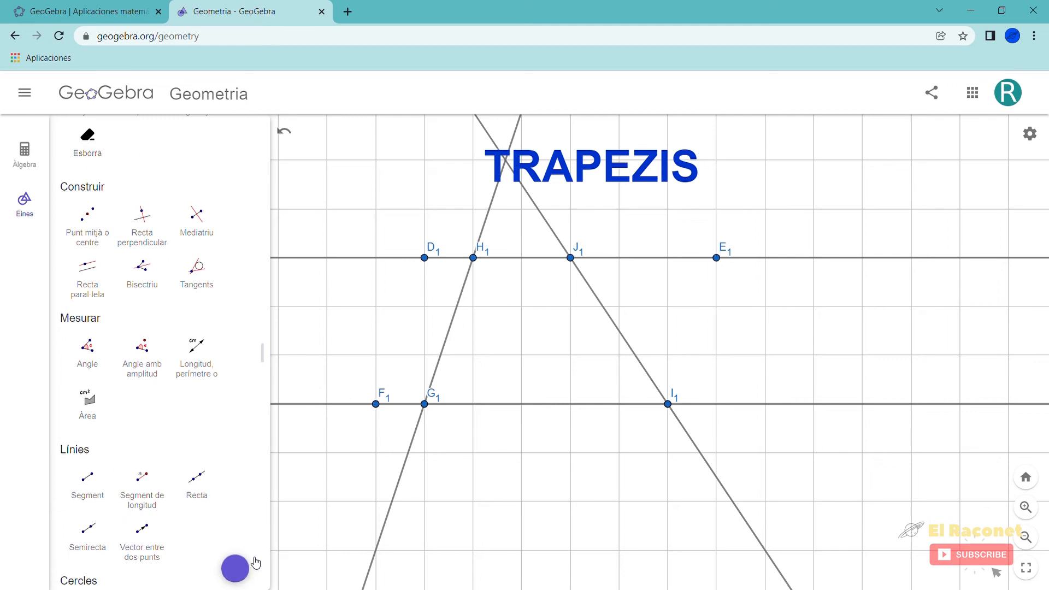
Step: Color both horizontal parallel lines, through D1E1 and through F1, green
click(238, 566)
click(524, 258)
click(549, 280)
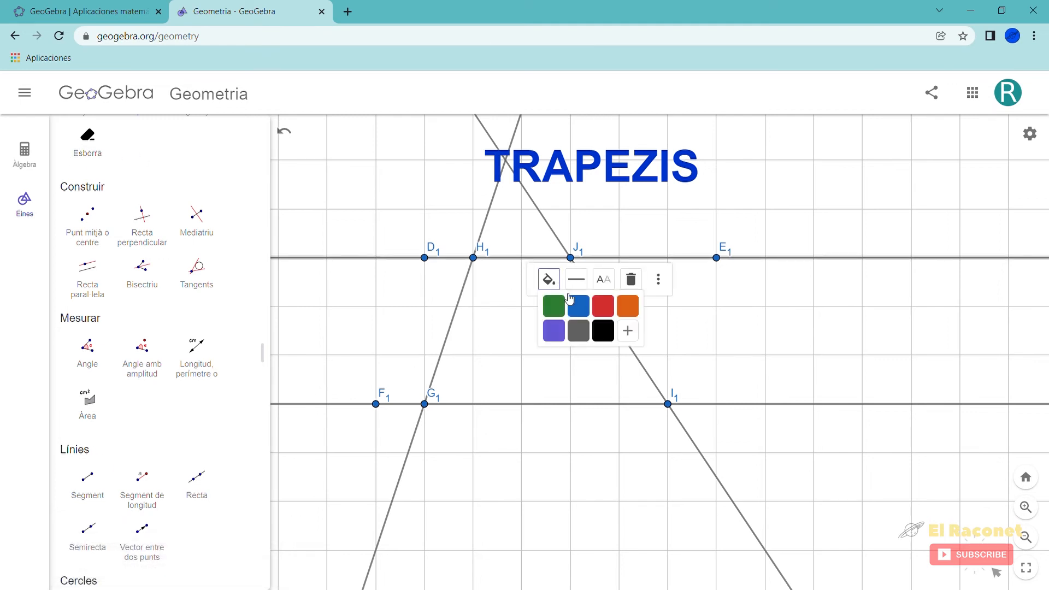
click(523, 405)
click(550, 427)
click(555, 454)
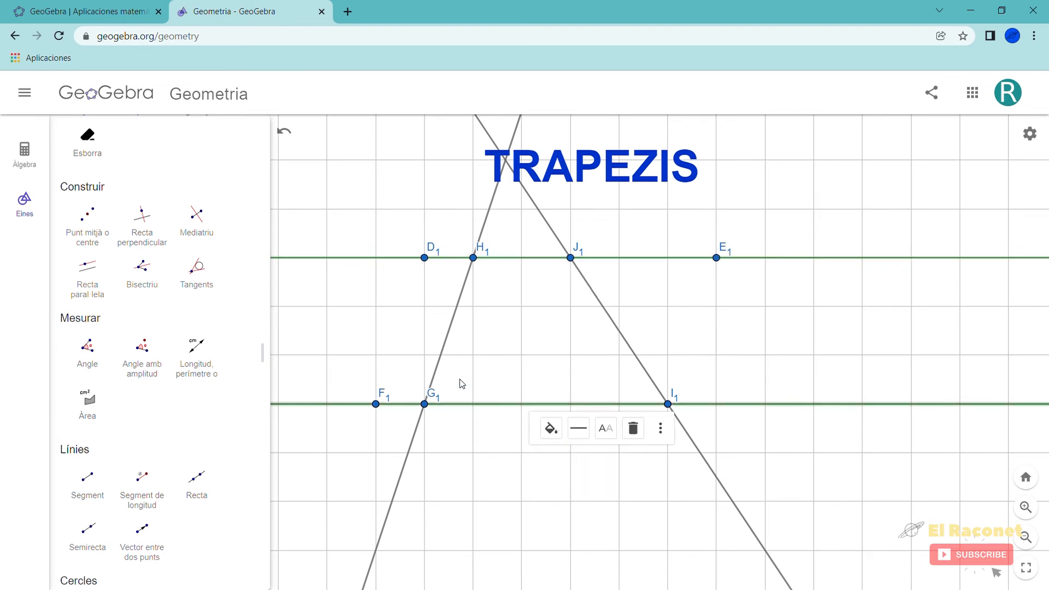
Step: Color the slanted line through G1 and H1 red and the one through I1 and J1 orange, and clear the selection
click(446, 351)
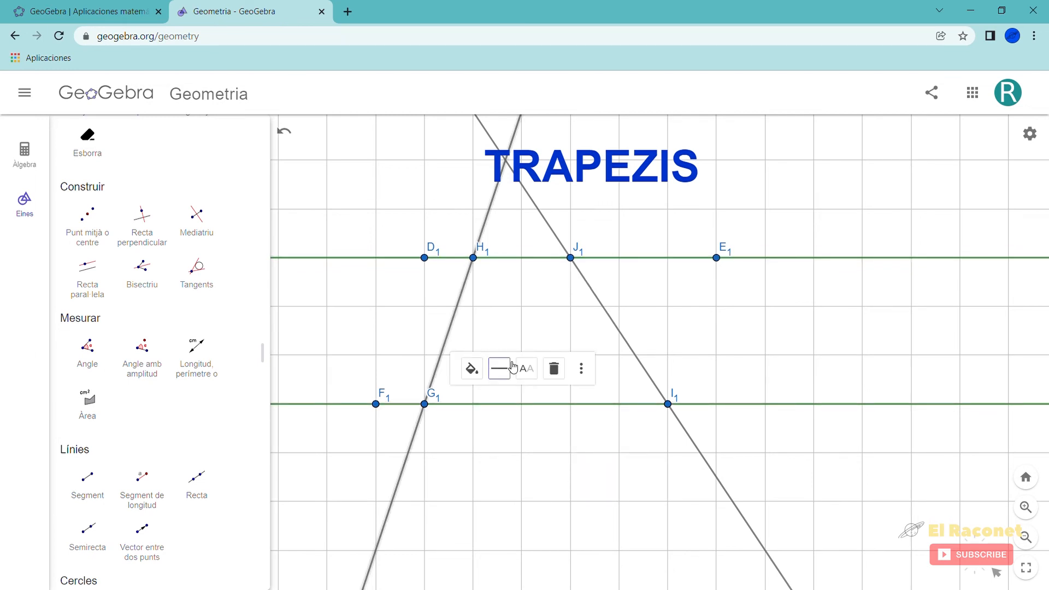
click(469, 370)
click(536, 394)
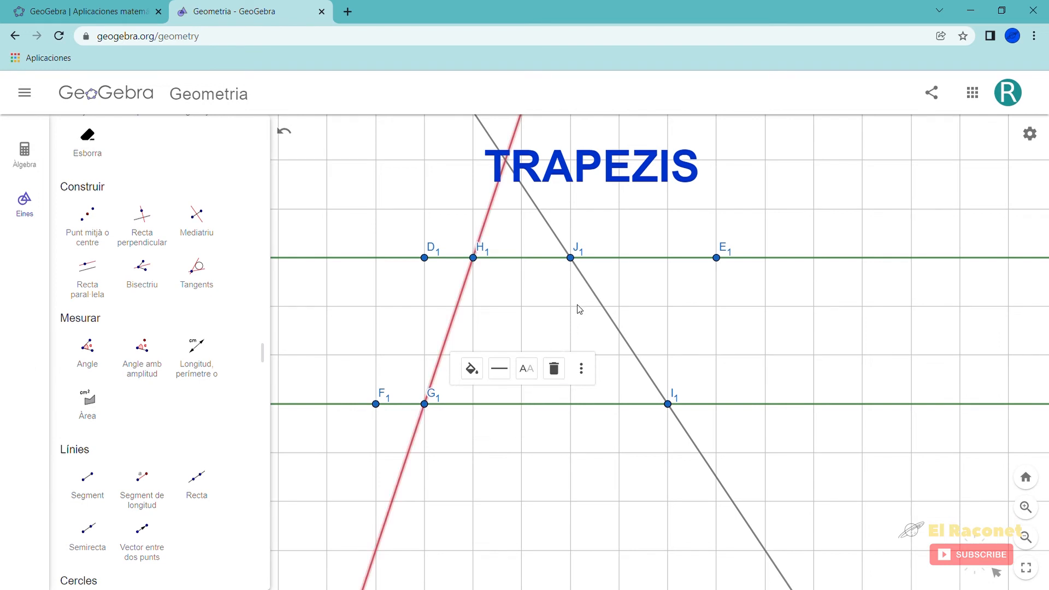
click(596, 298)
click(622, 316)
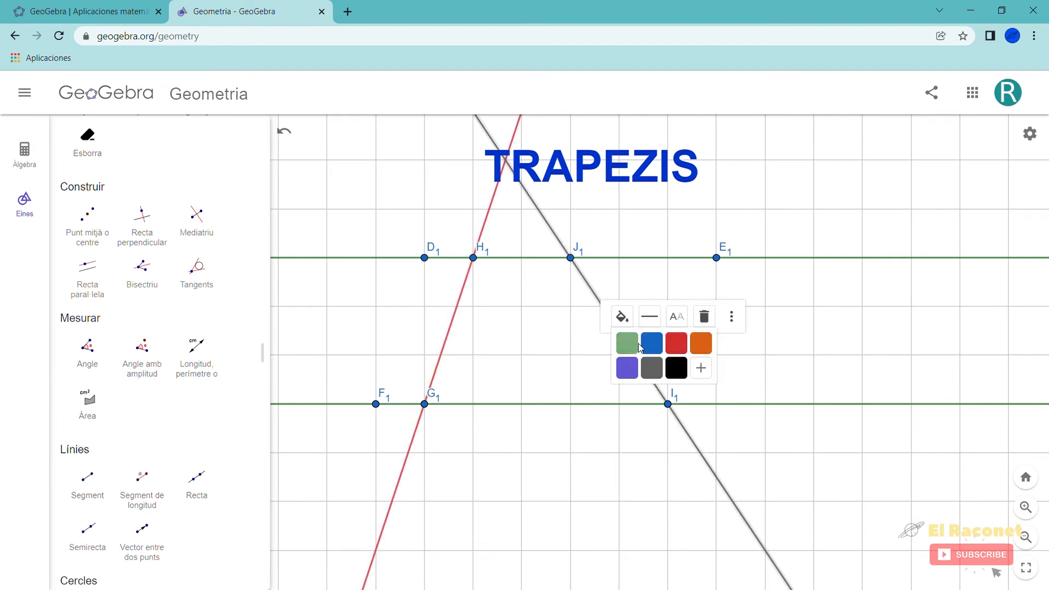
click(697, 345)
click(341, 247)
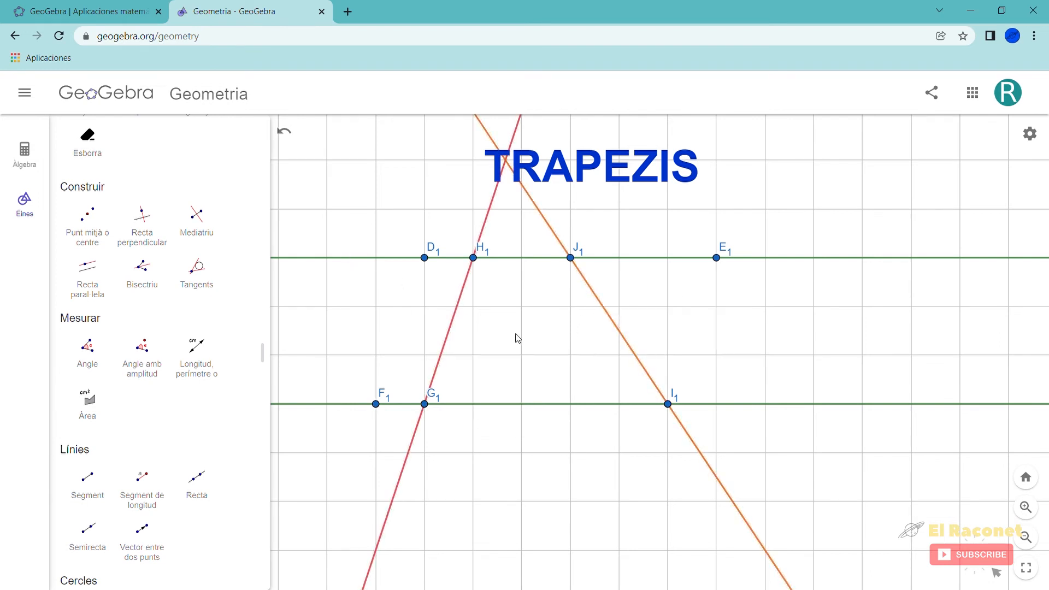
Step: Move the TRAPEZIS heading slightly left and down
drag(519, 184, 481, 200)
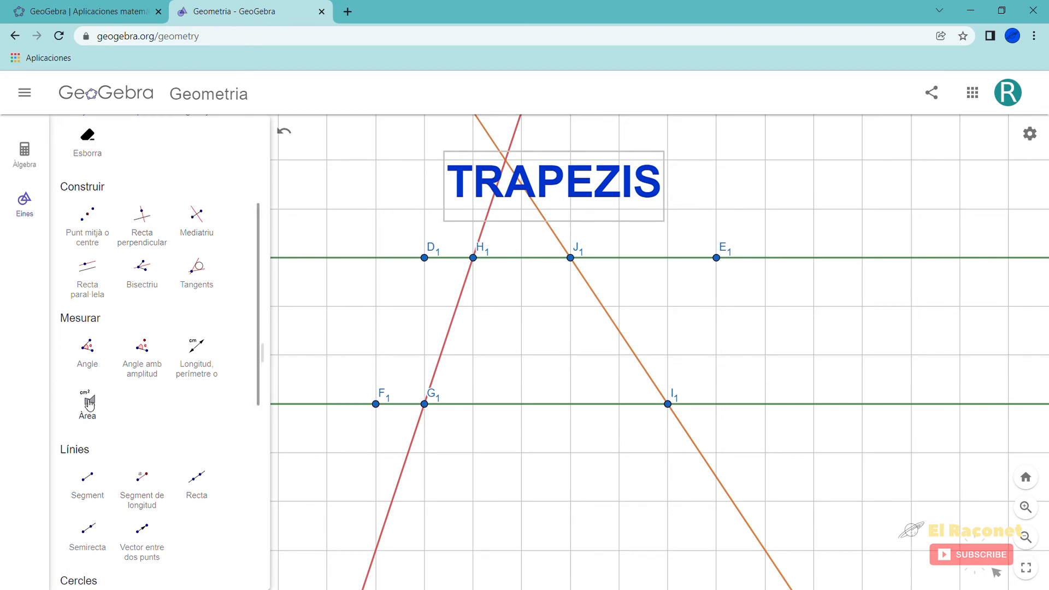
Step: Draw a polygon through G1, H1, J1 and I1 and label it ESCALÈ in bold text inside
scroll(107, 368, up, 2)
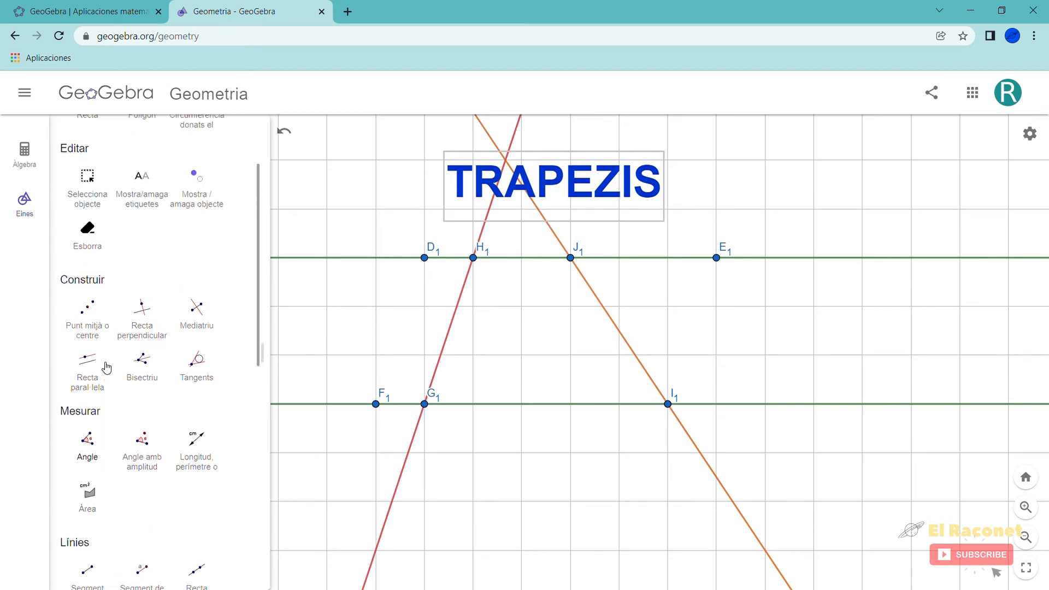
scroll(108, 328, up, 3)
click(142, 216)
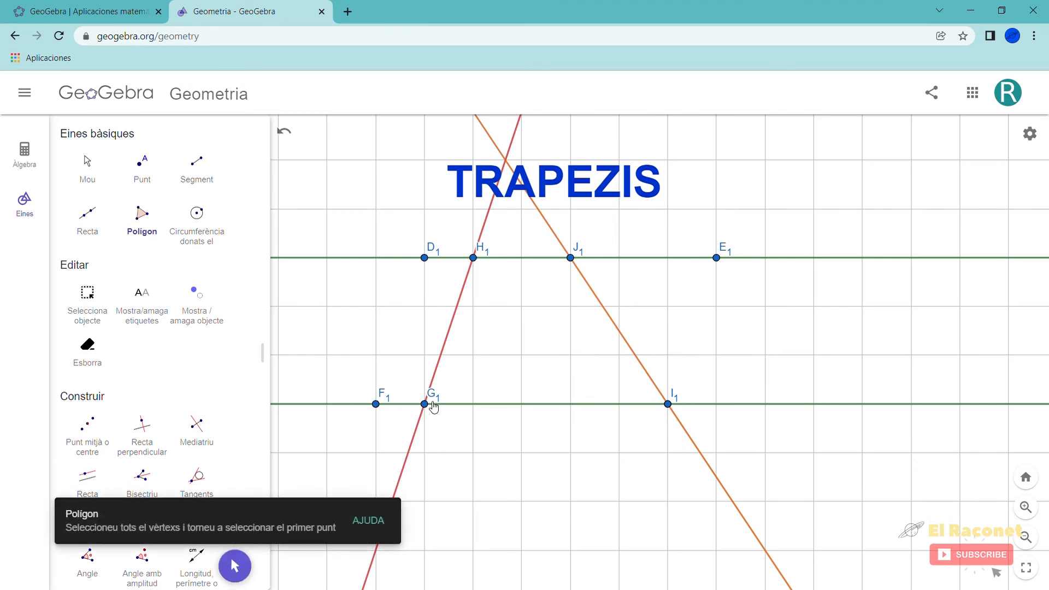
click(426, 405)
click(473, 257)
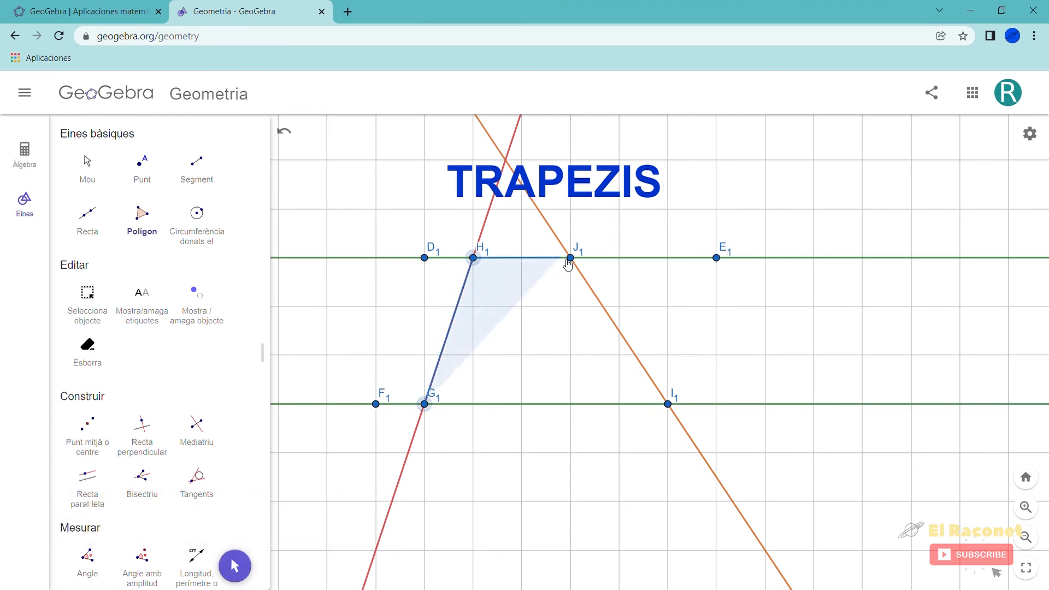
click(570, 258)
click(667, 404)
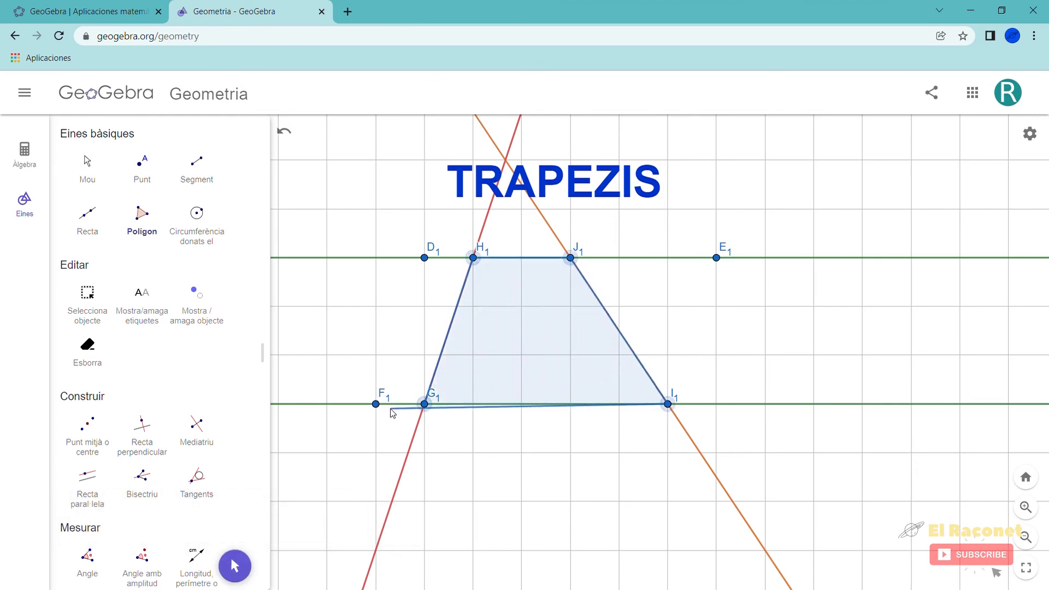
click(424, 404)
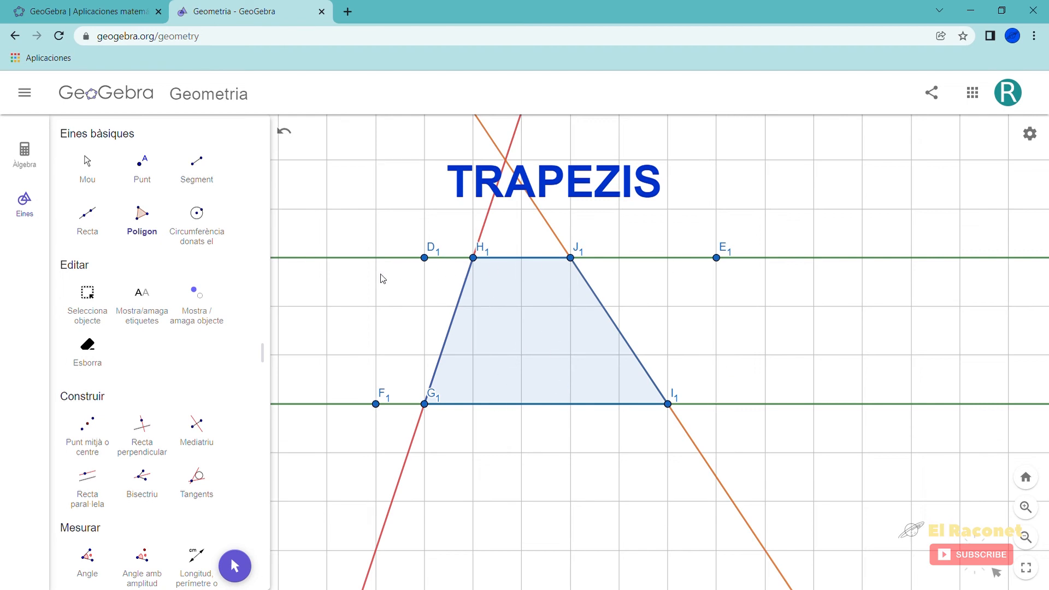
scroll(87, 230, down, 10)
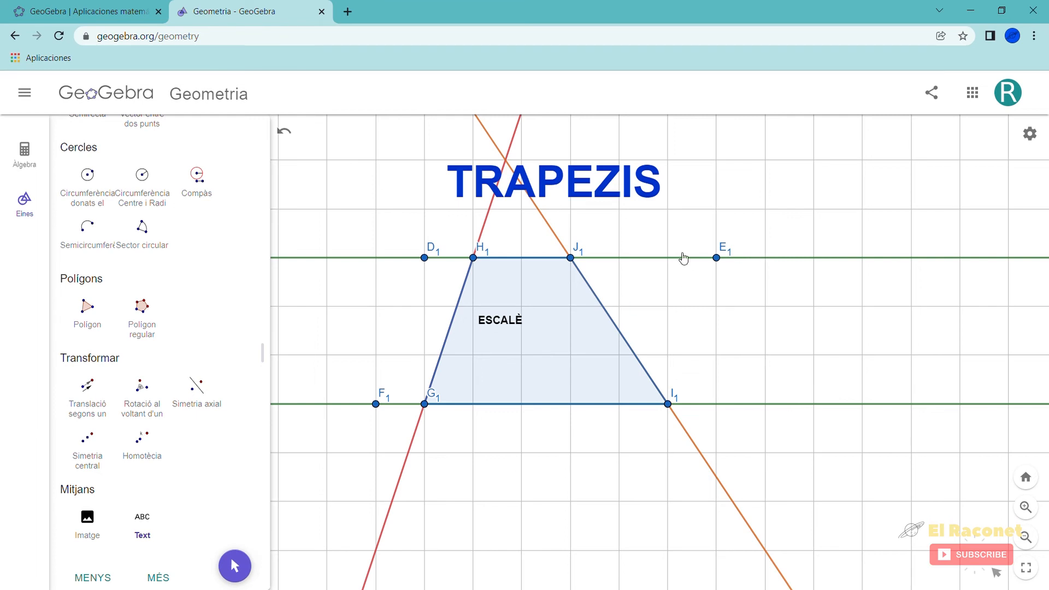
Step: Construct a perpendicular to the parallels one grid square right of E1, and draw a slanted line crossing both parallels to its right
scroll(235, 309, up, 8)
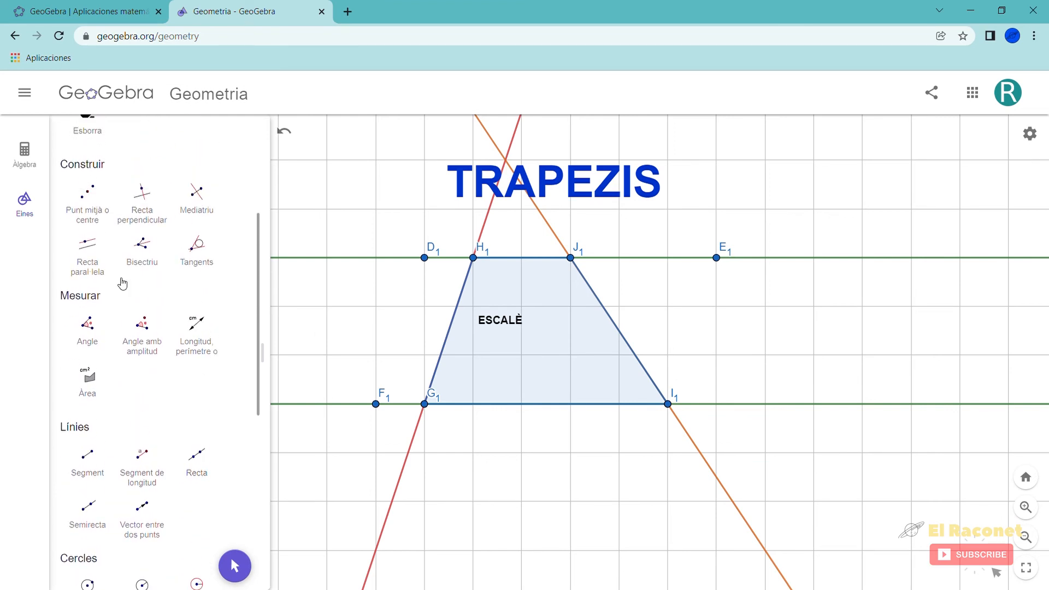
click(141, 198)
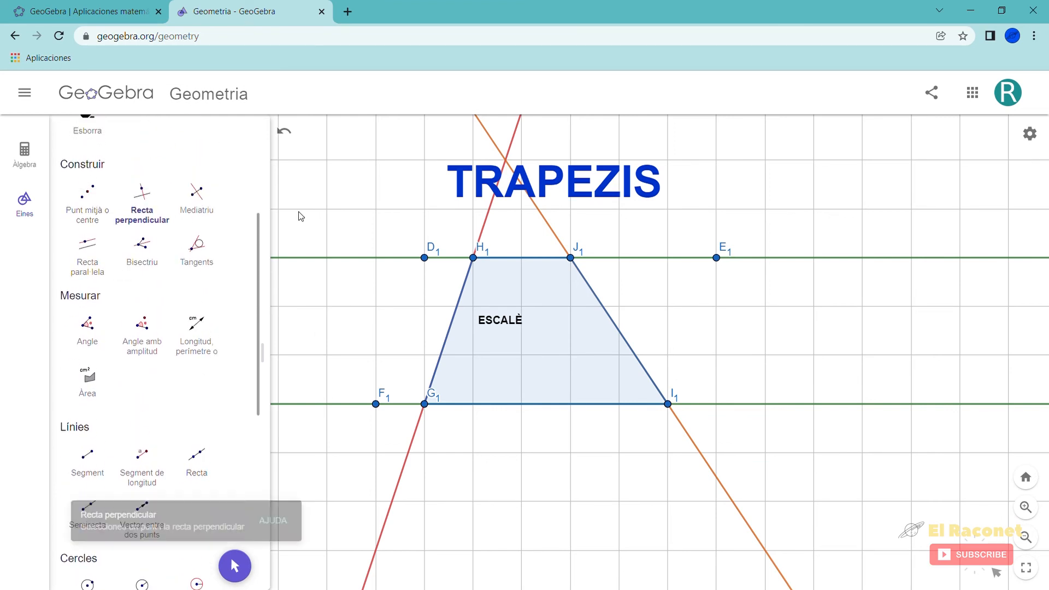
click(767, 259)
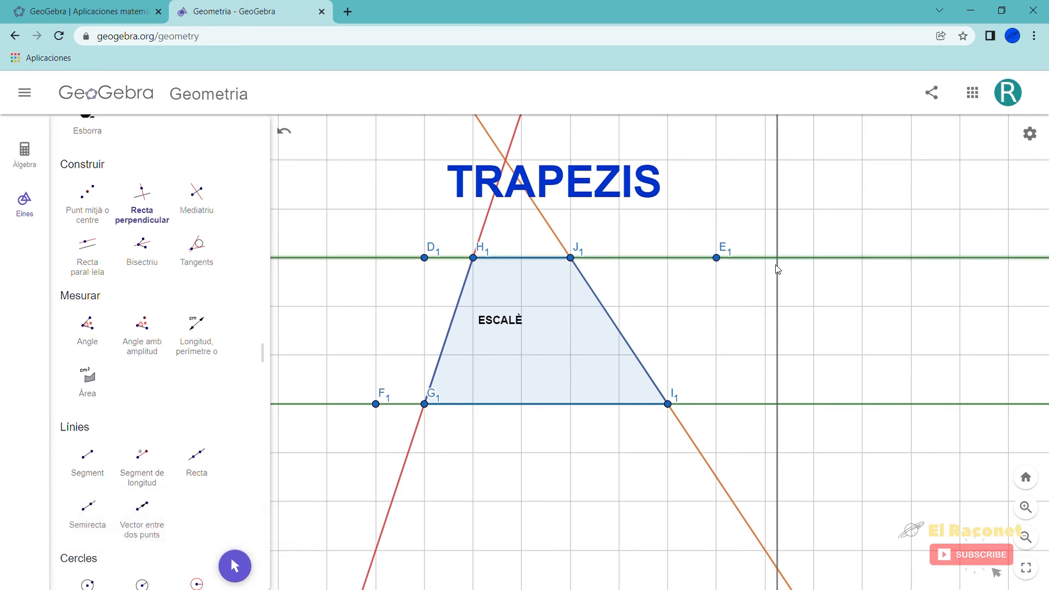
click(765, 265)
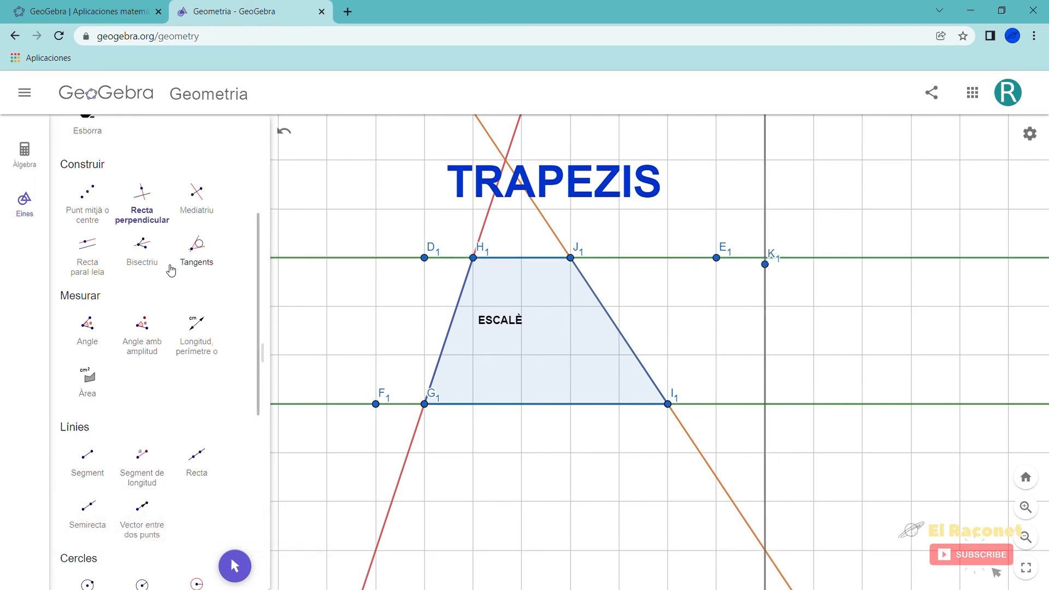
click(932, 404)
click(876, 258)
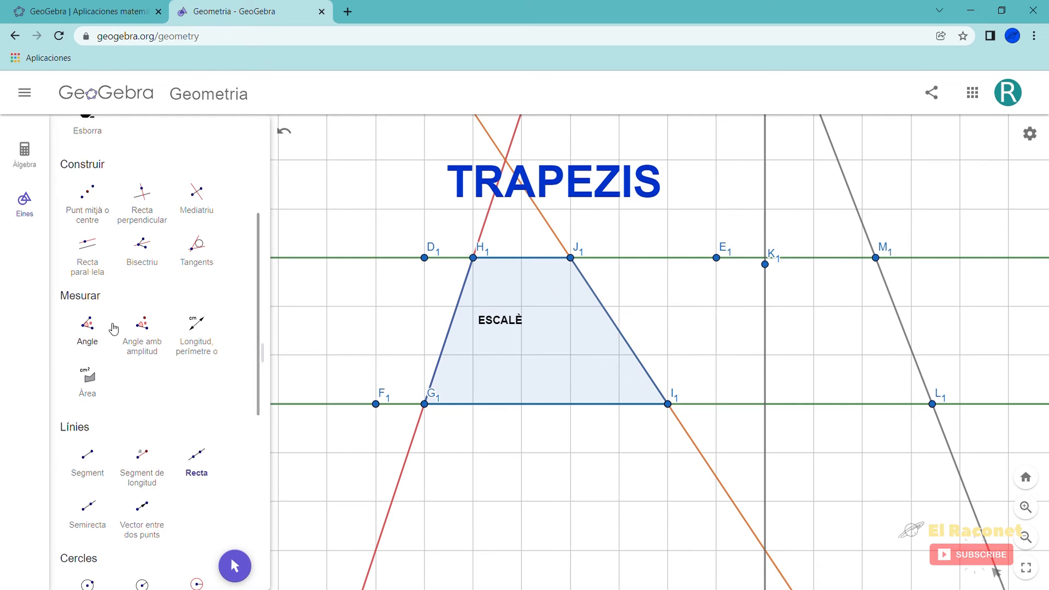
Step: Draw a red polygon through K1, M1, L1 and the perpendicular's intersection with the lower parallel, and label it RECTANGLE
scroll(113, 330, down, 2)
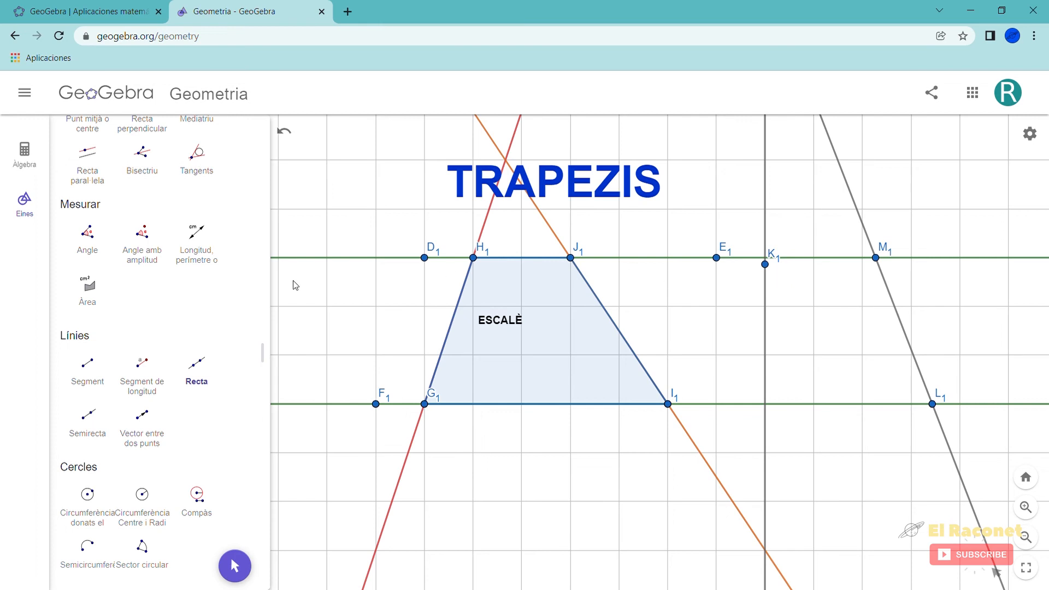
click(142, 213)
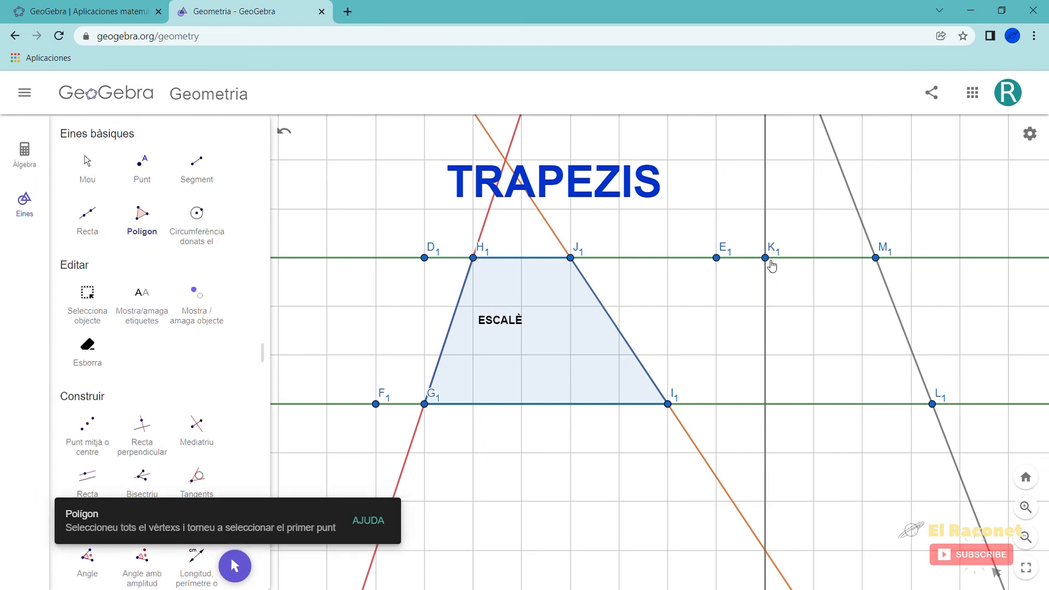
click(765, 257)
click(876, 257)
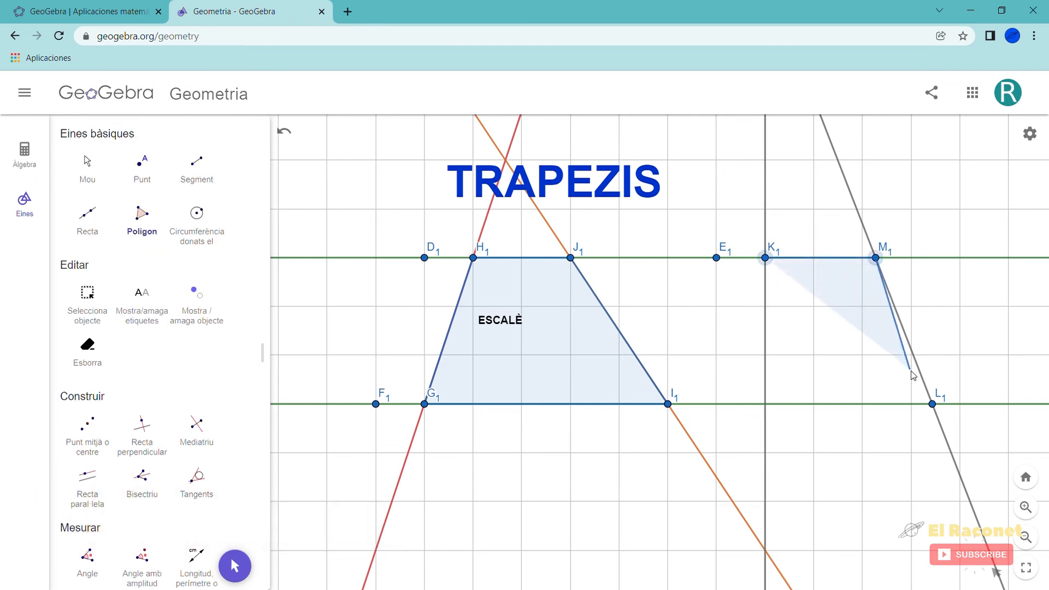
click(931, 403)
click(766, 405)
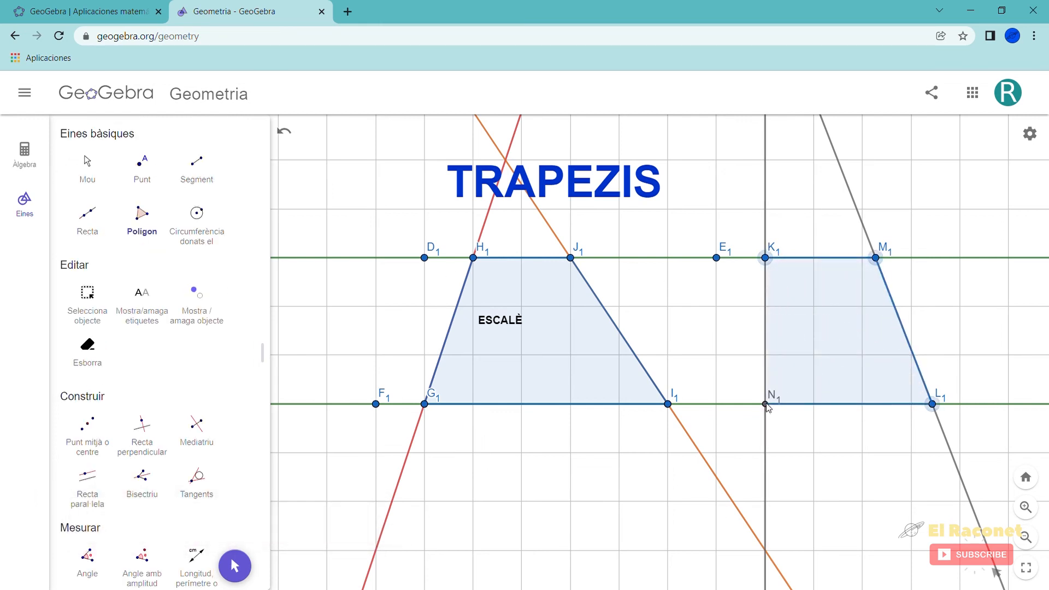
click(765, 257)
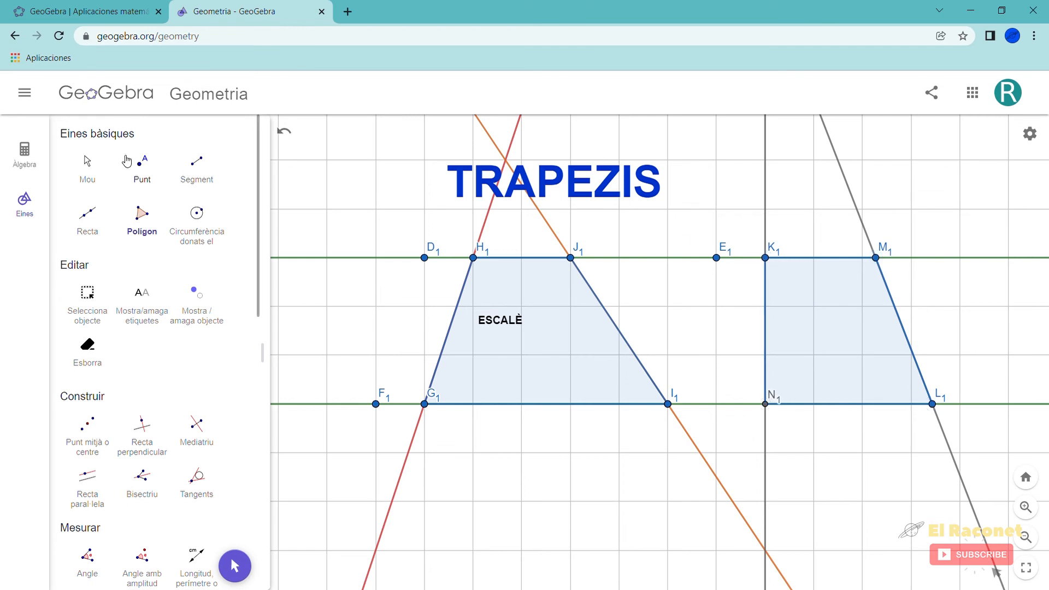
scroll(153, 443, down, 10)
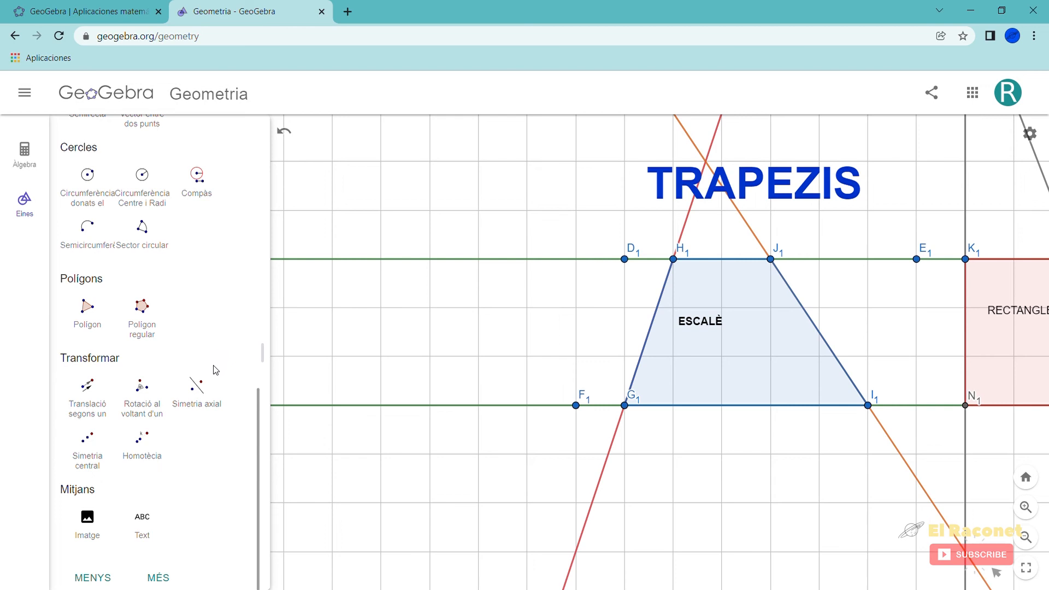
Step: Draw two symmetric slanted lines left of F1, crossing the lower parallel five grid squares apart and the upper one three squares apart
scroll(224, 339, up, 3)
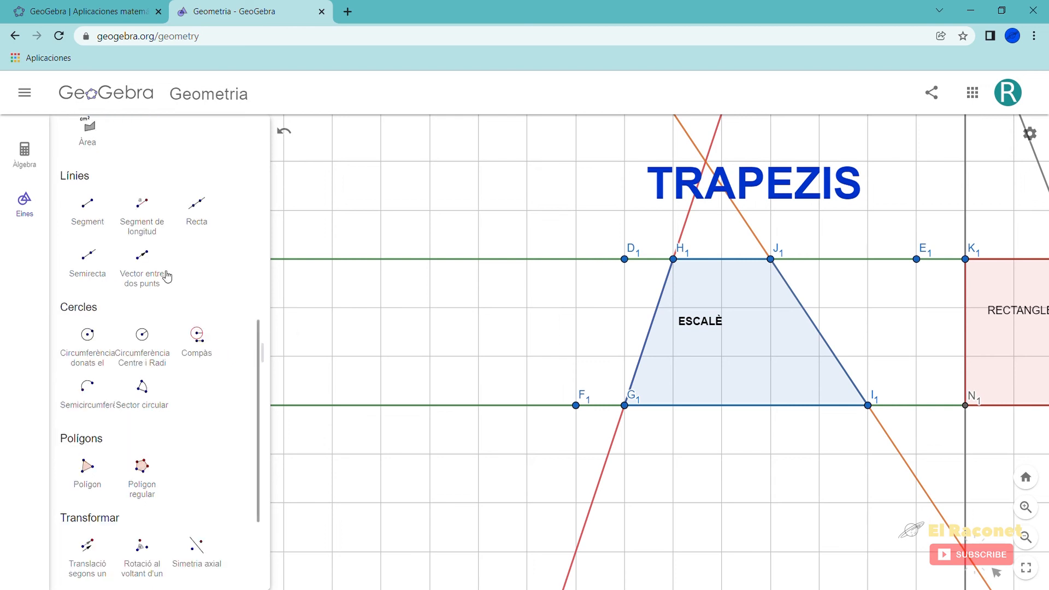
click(193, 206)
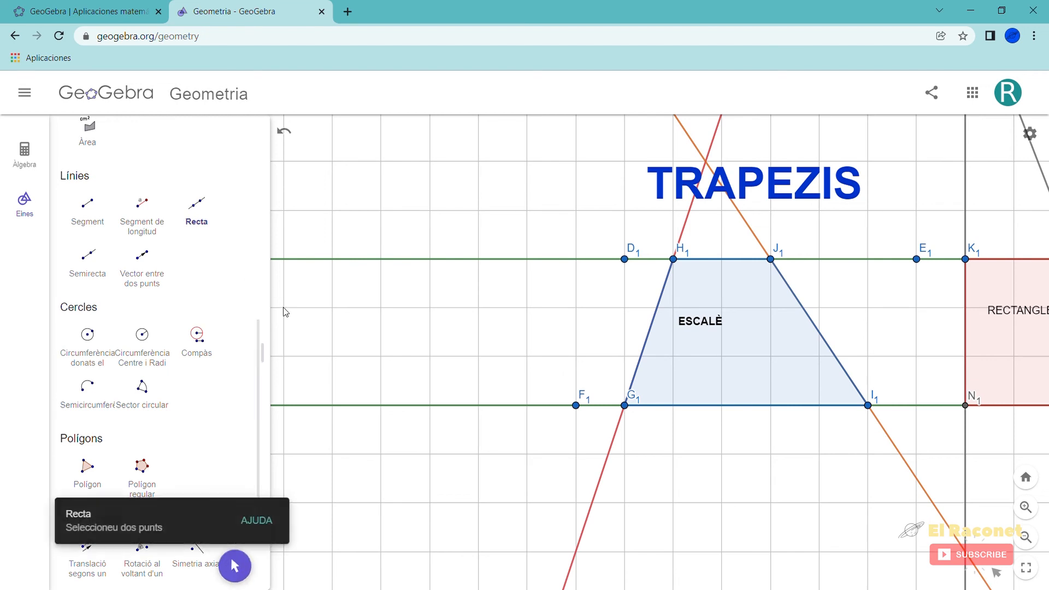
click(284, 405)
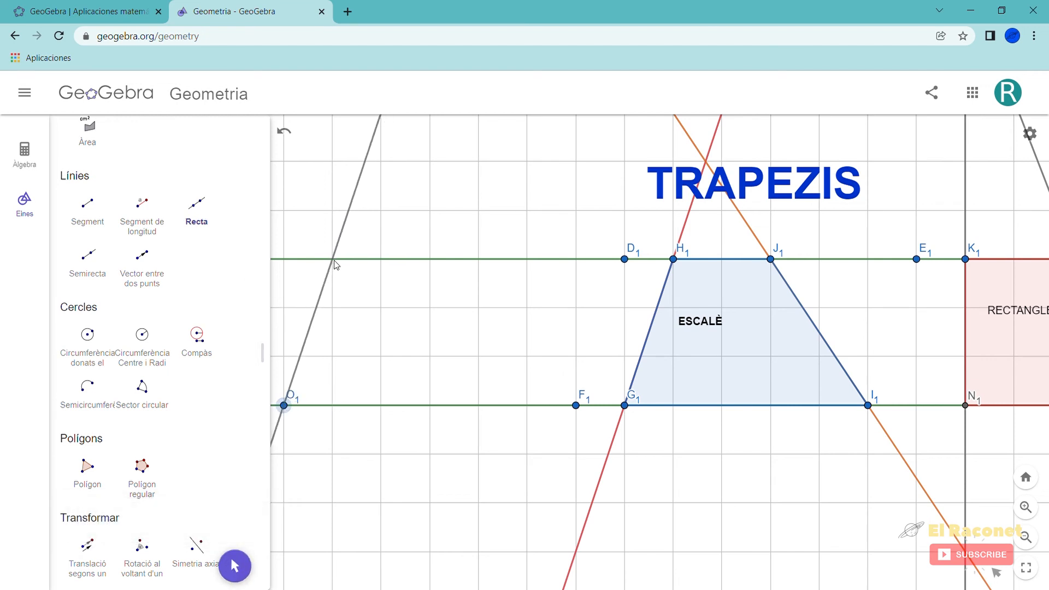
click(333, 261)
click(528, 406)
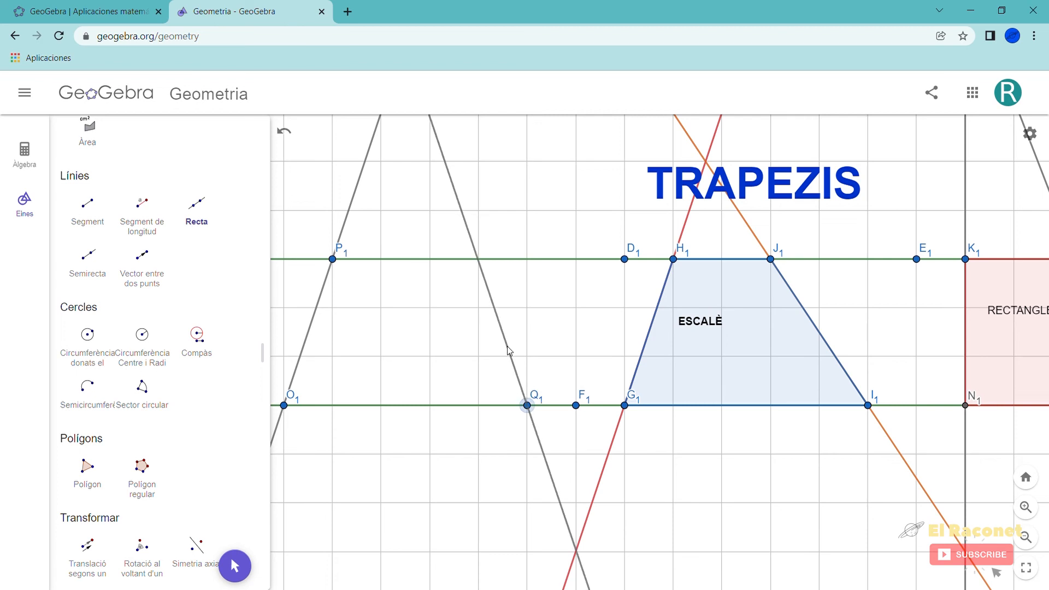
click(479, 259)
Step: Draw a green polygon through O1, P1, R1 and Q1 and label it EQUILÀTER in bold text
click(87, 467)
click(283, 405)
click(332, 259)
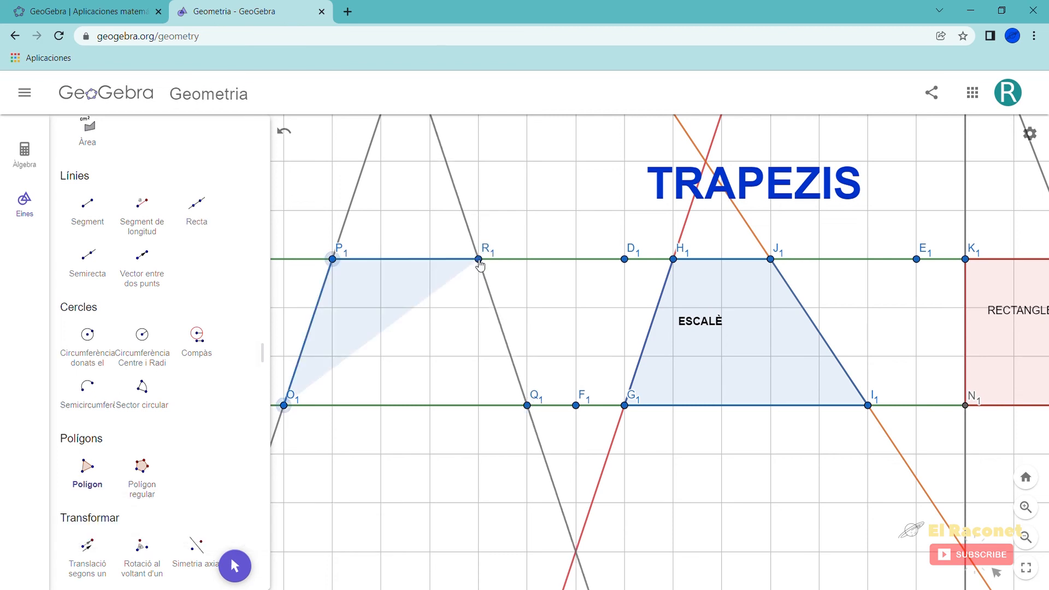
click(479, 259)
click(526, 405)
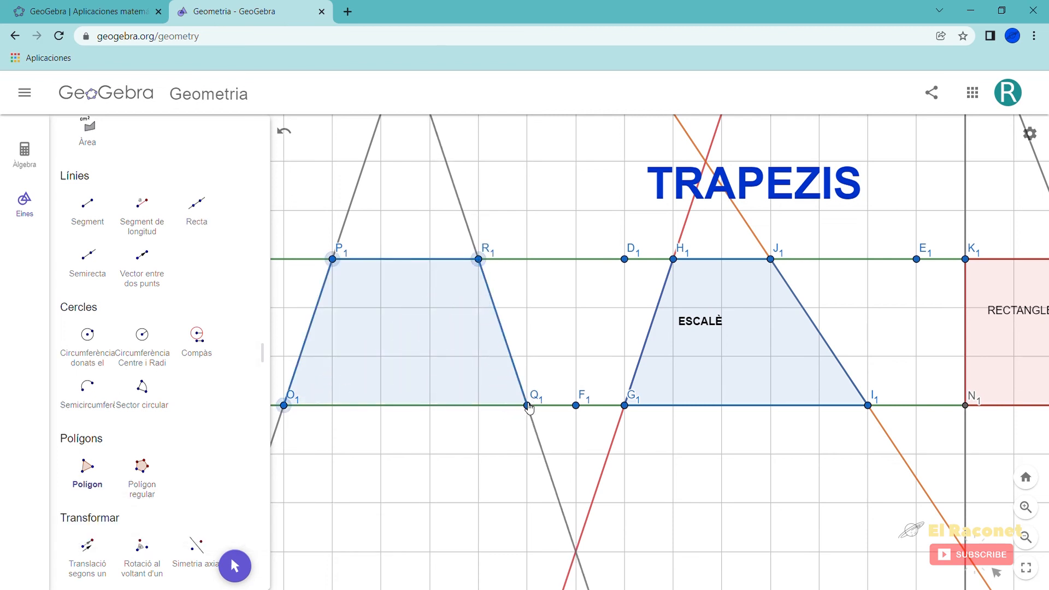
click(284, 406)
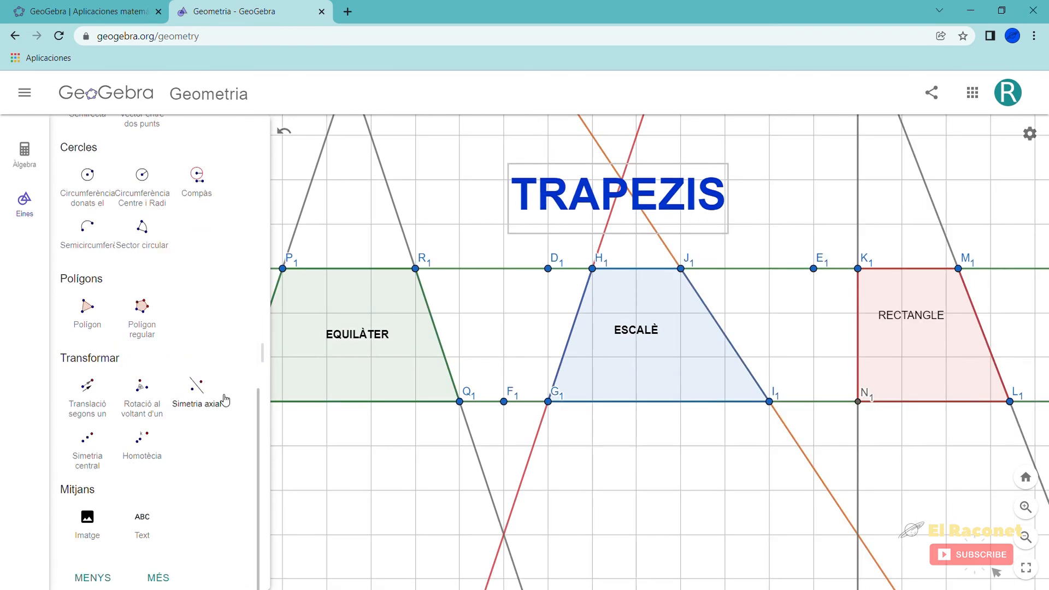
Step: Add the text "QUADRILÀTERS AMB 2 COSTATS PARAL·LES I 2 QUE NO HO SÓN" below the trapezoids and move the TRAPEZIS heading slightly left and down
click(144, 519)
click(550, 358)
text(QUA)
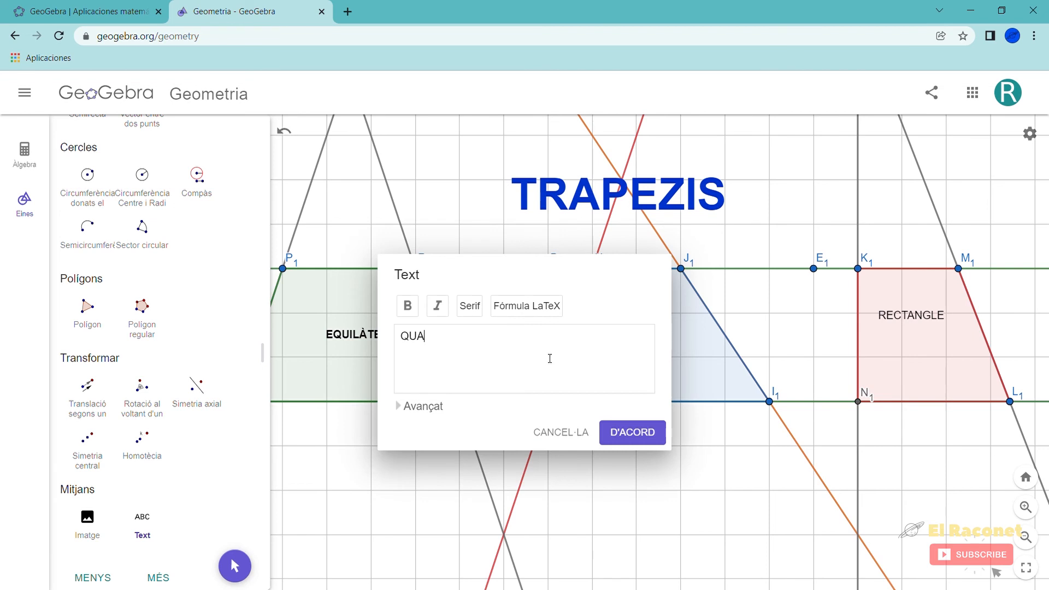
text(DRILÀTERS AMB 2 COSTST)
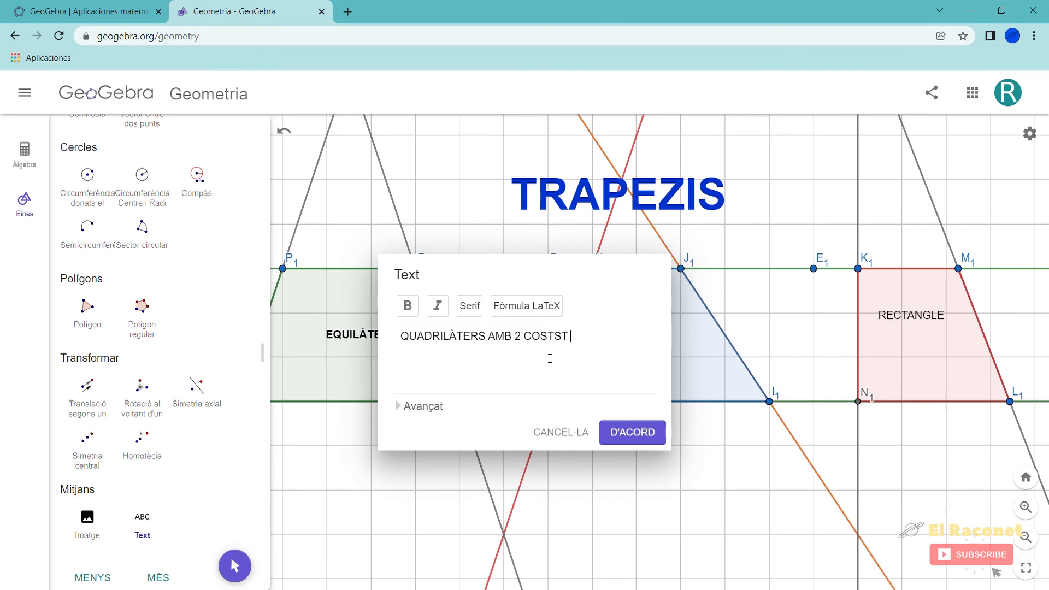
key(BackSpace)
key(BackSpace)
text(ATS PARAL·LES I 2 QUE )
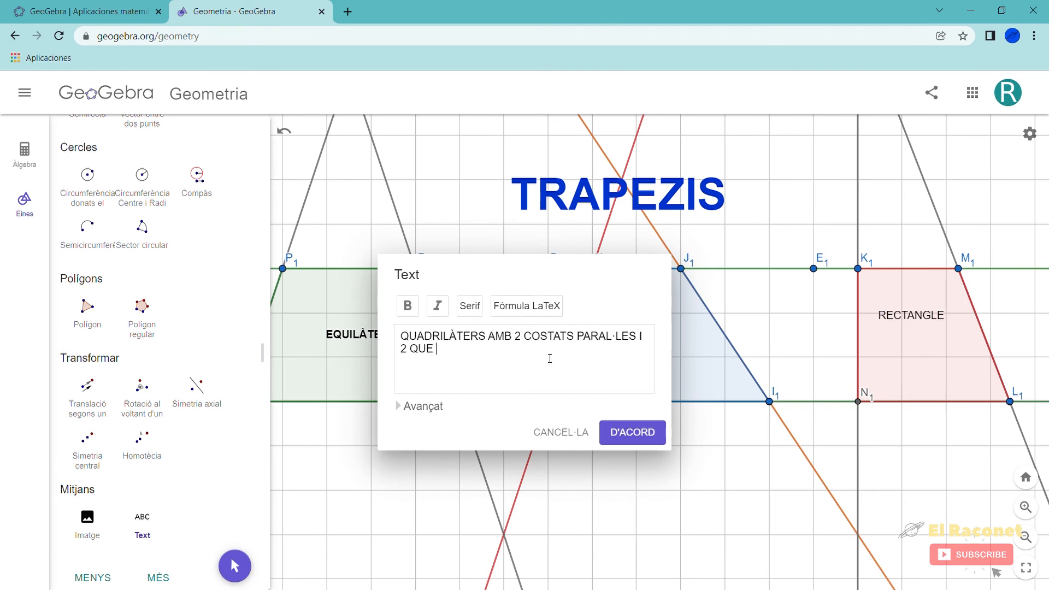
text(NO HO SÓN)
click(632, 432)
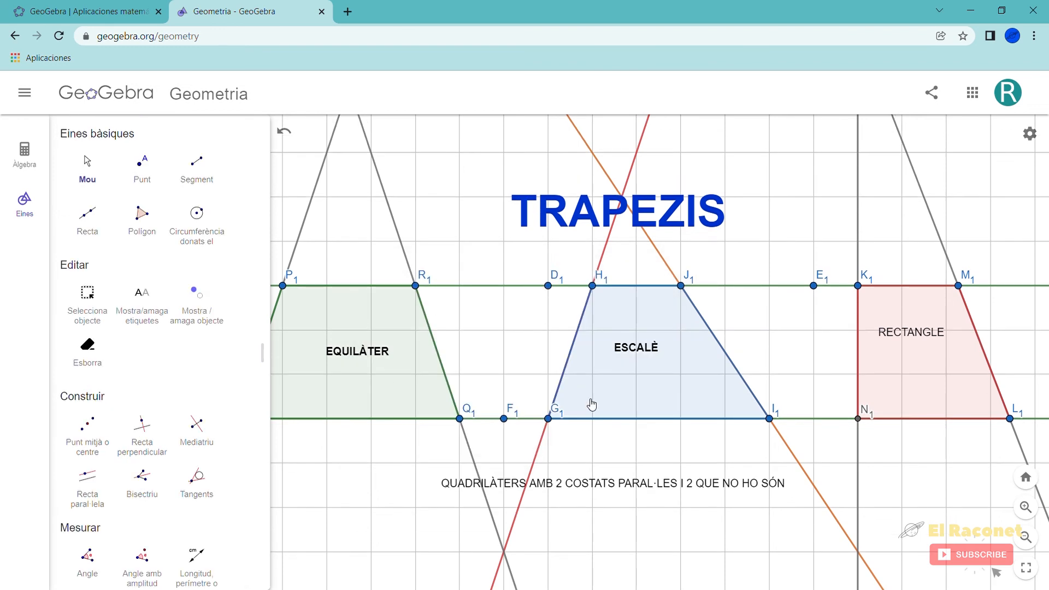
drag(579, 224, 549, 254)
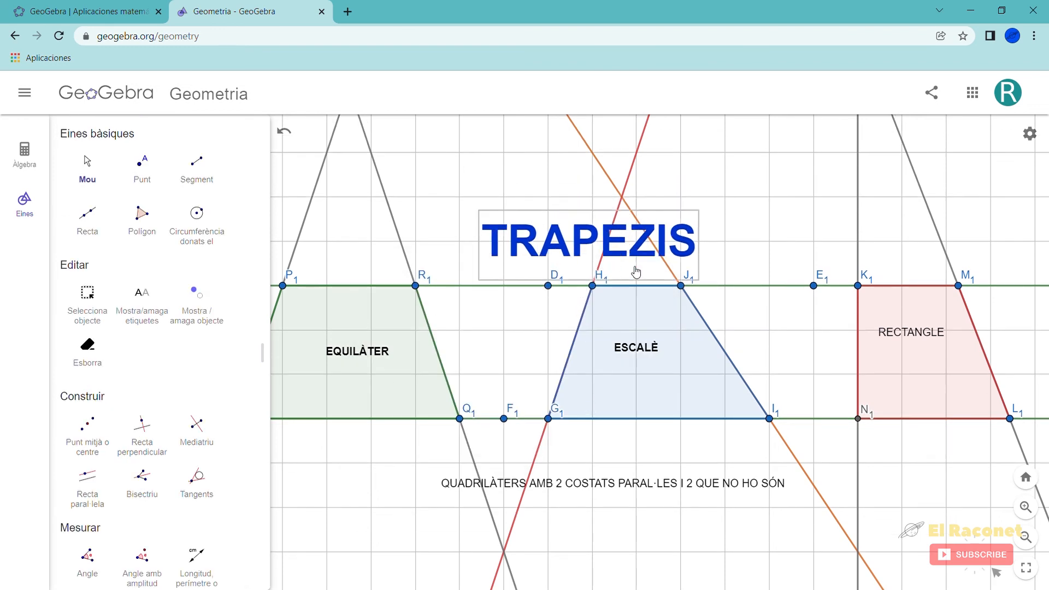
Step: Place a point where the two non-parallel side lines of each of the three trapezoids intersect above the shapes
drag(524, 155, 535, 269)
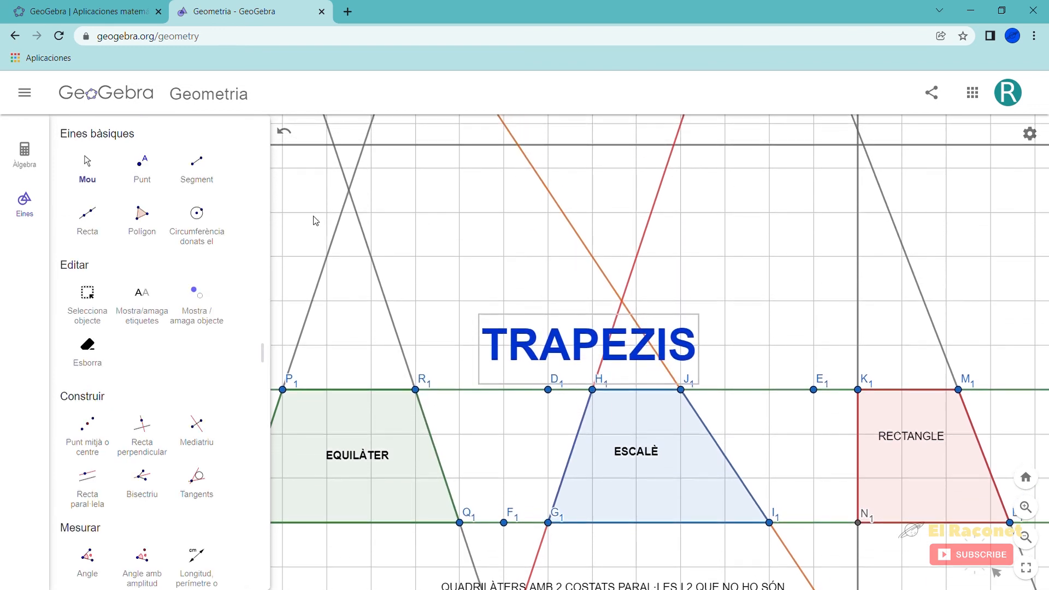
click(352, 197)
click(142, 163)
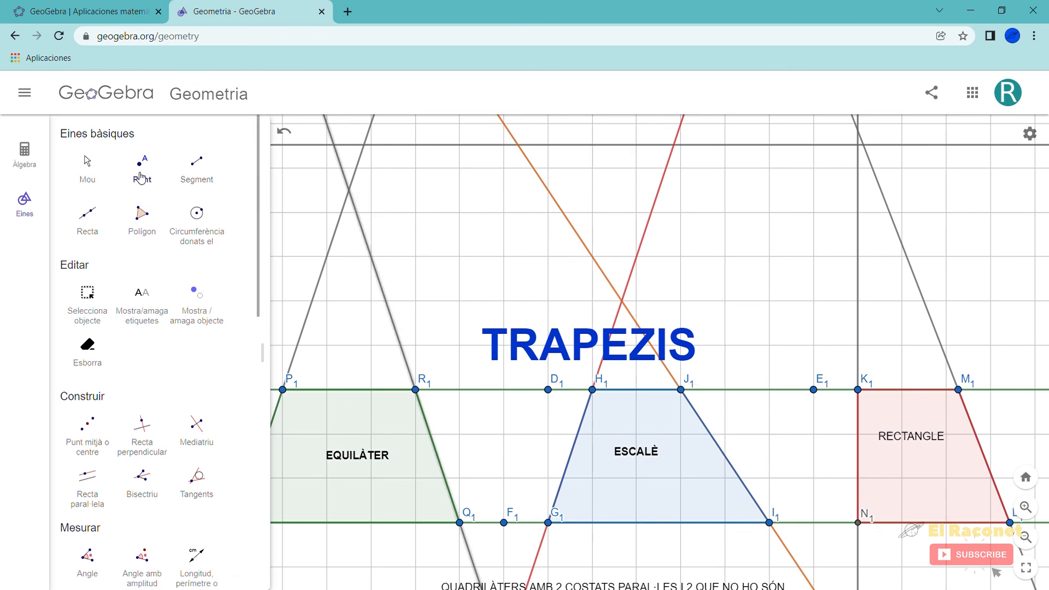
click(349, 190)
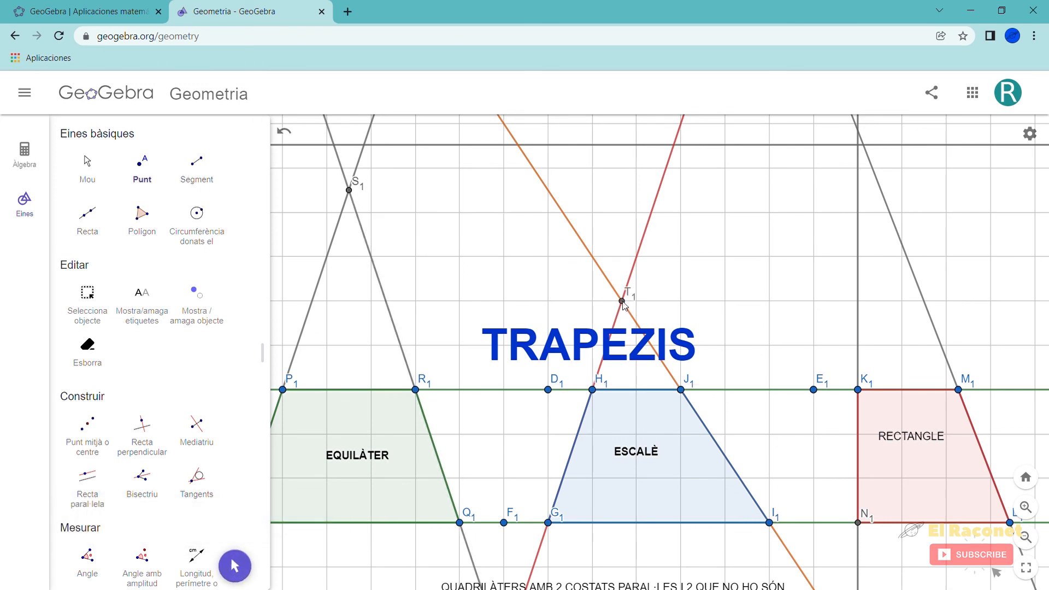
click(862, 136)
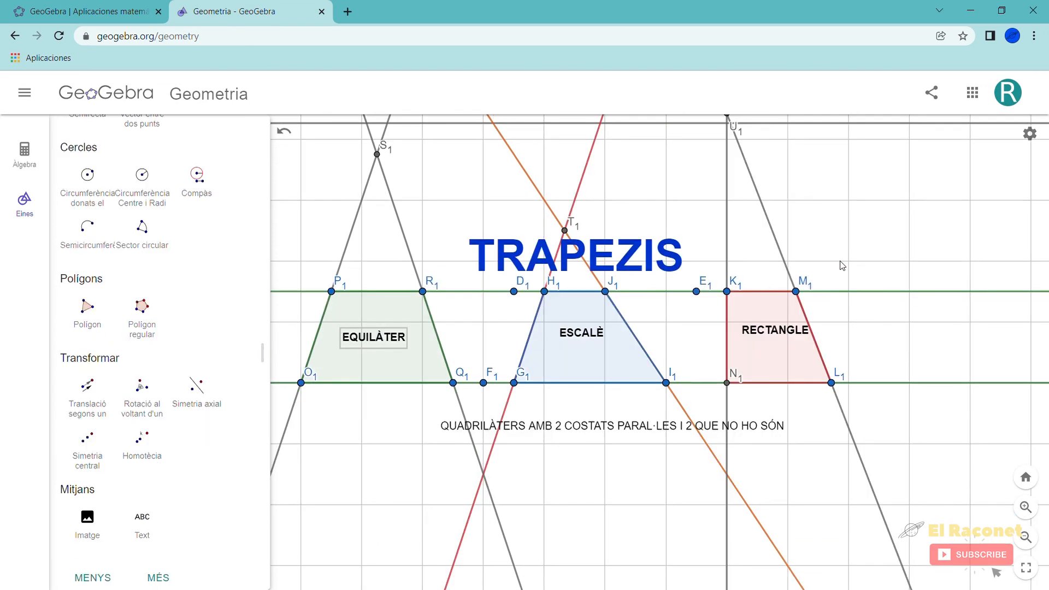
Step: Go to the empty area of the canvas under the orange TRAPEZOIDES heading
drag(841, 261, 647, 222)
drag(781, 397, 567, 321)
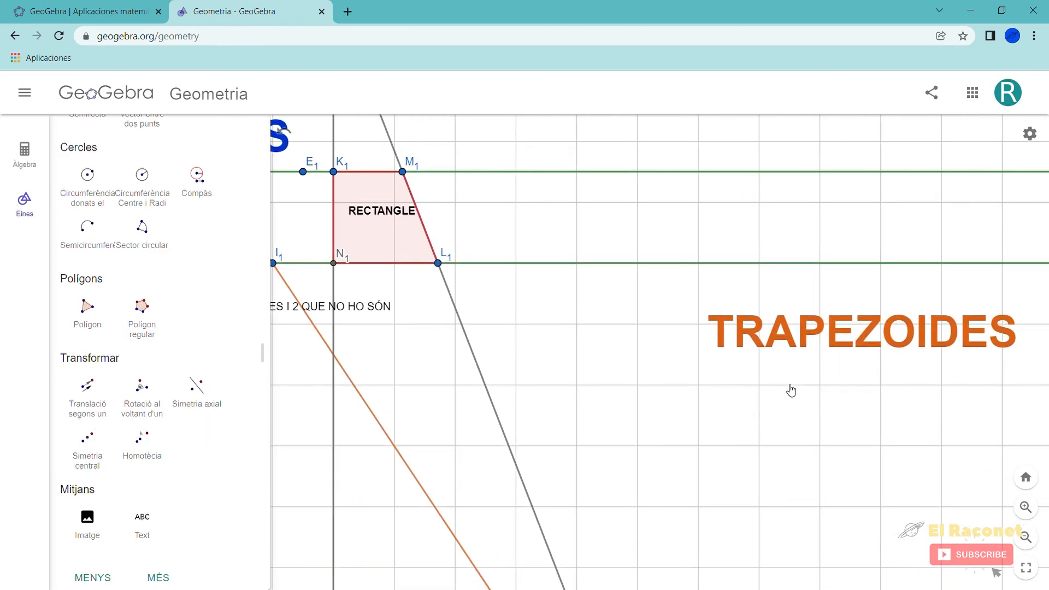
drag(792, 389, 719, 228)
drag(730, 335, 663, 270)
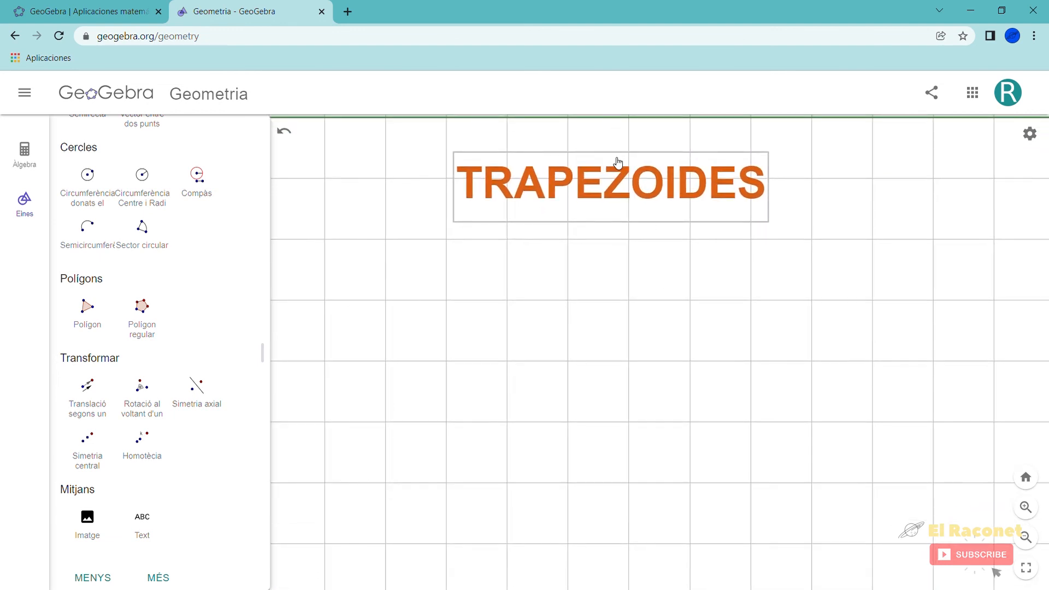
Step: Shift the TRAPEZOIDES heading slightly right and draw two non-parallel lines that start from one shared point below it
drag(618, 163, 674, 190)
drag(650, 327, 634, 295)
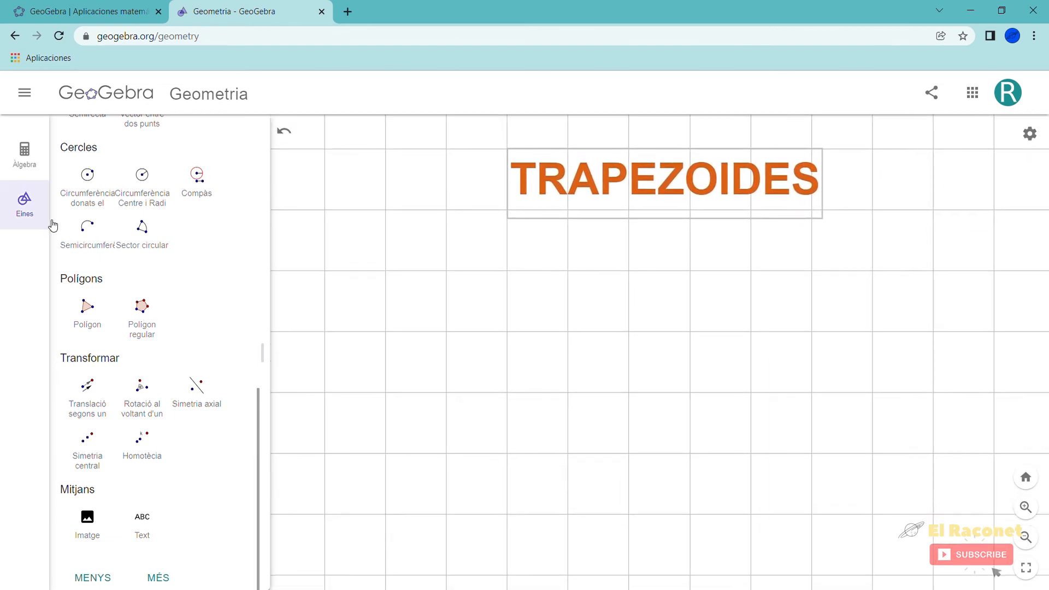
scroll(121, 430, up, 8)
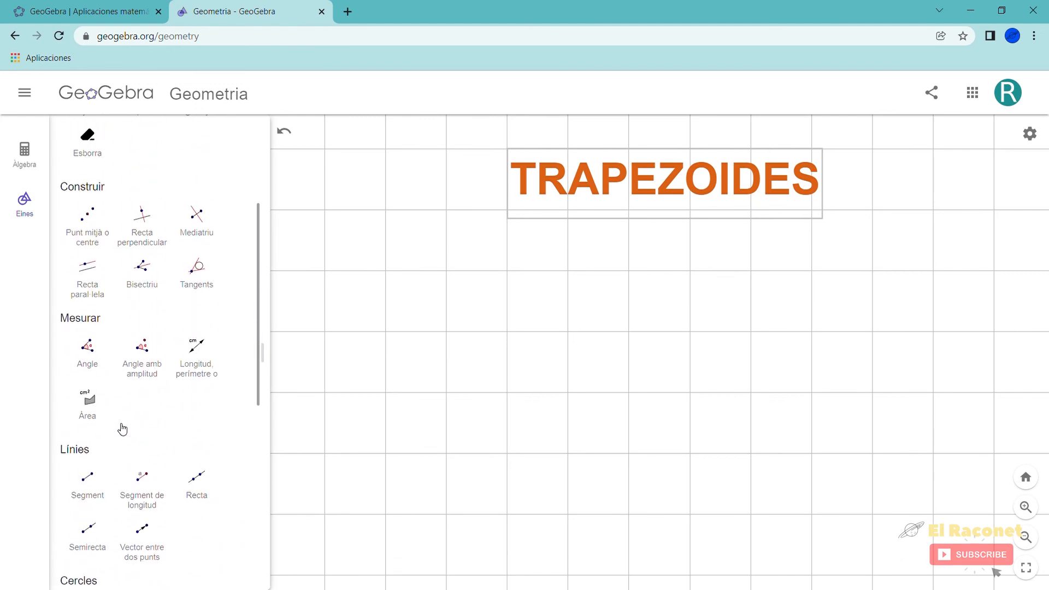
click(195, 482)
click(518, 404)
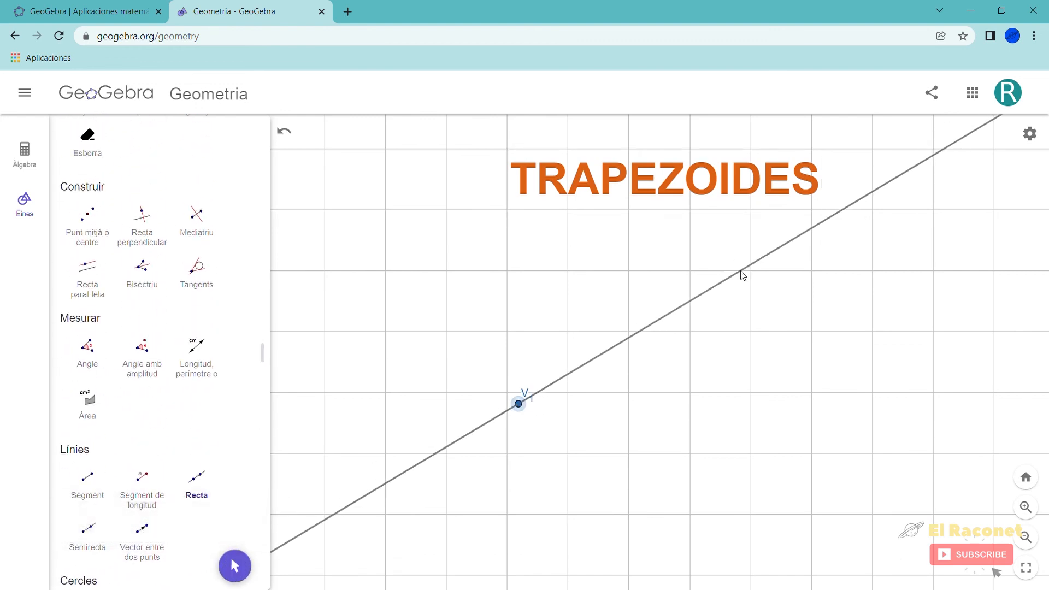
click(765, 266)
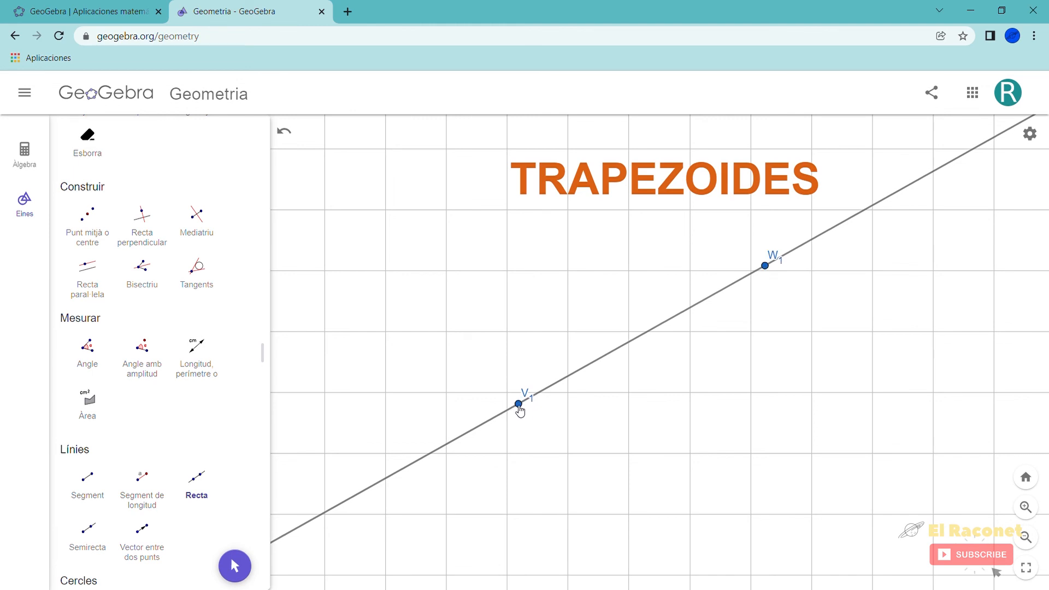
click(518, 404)
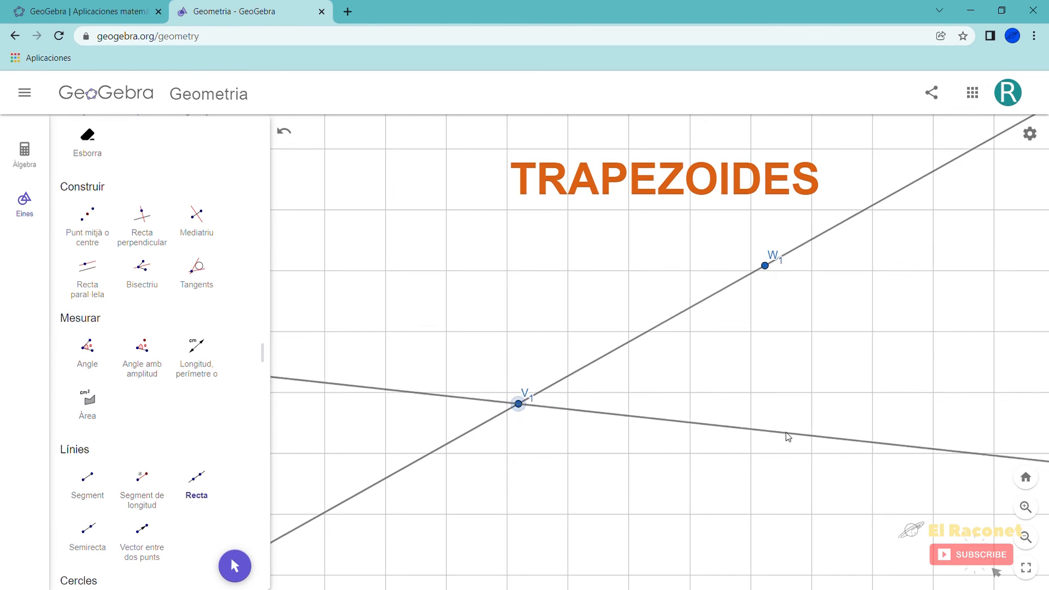
click(641, 478)
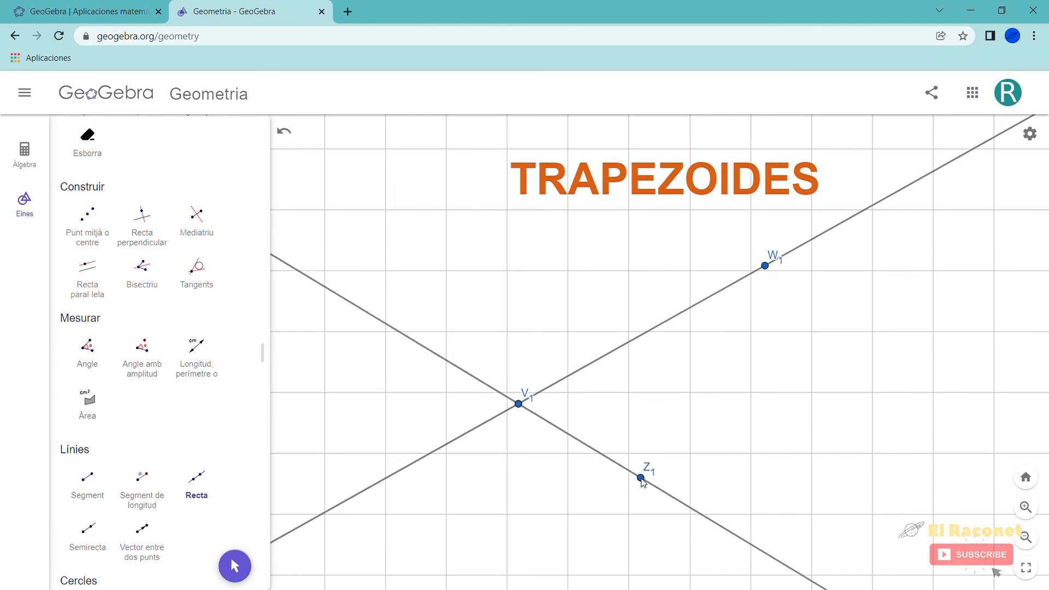
Step: Draw a line from Z1 through a new point on its right, and a line from that point to line V1W1, enclosing a quadrilateral
click(641, 478)
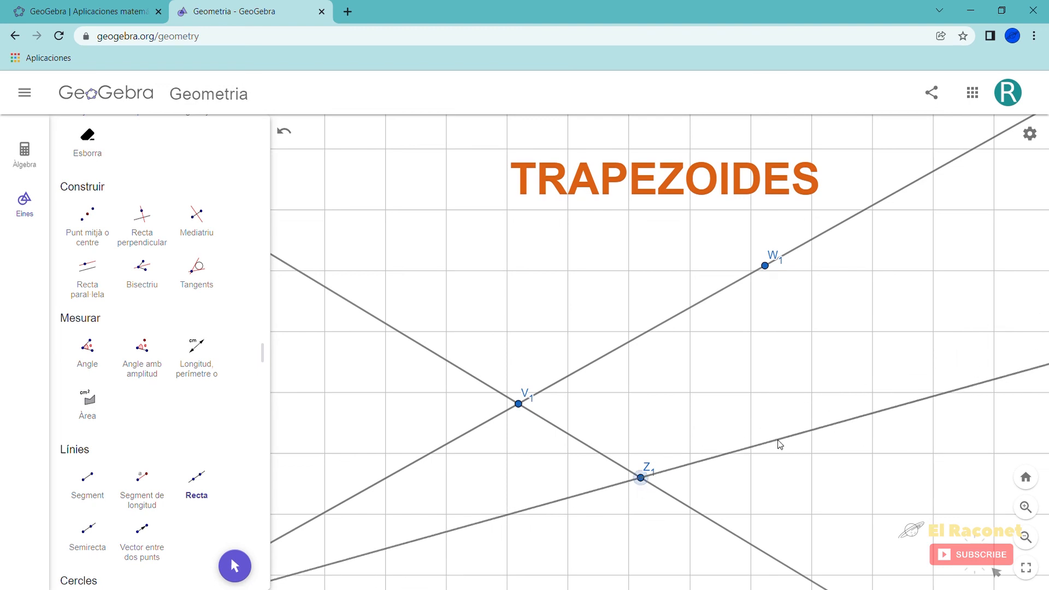
click(810, 442)
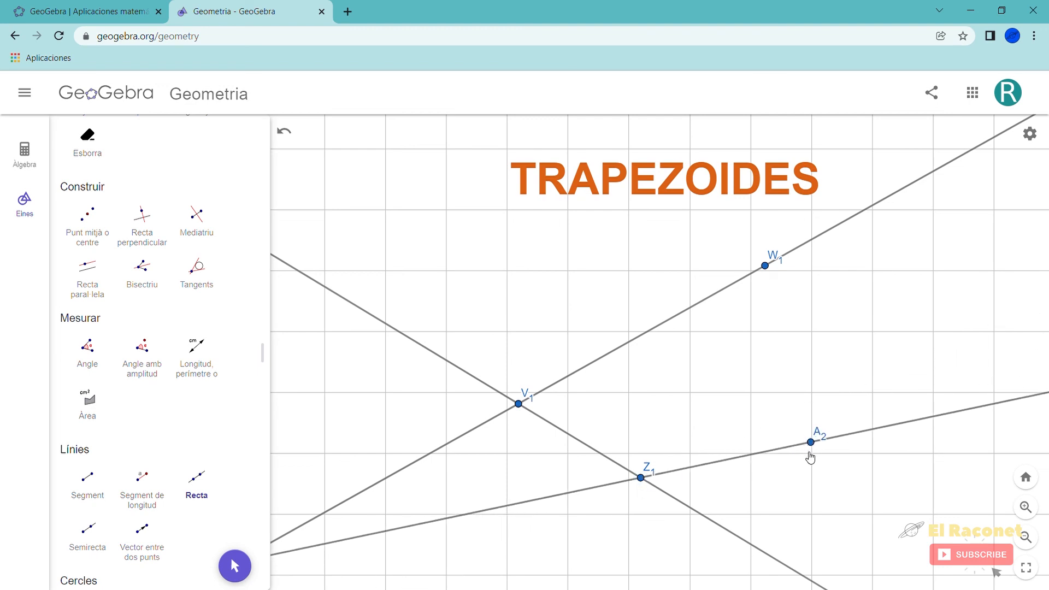
click(811, 442)
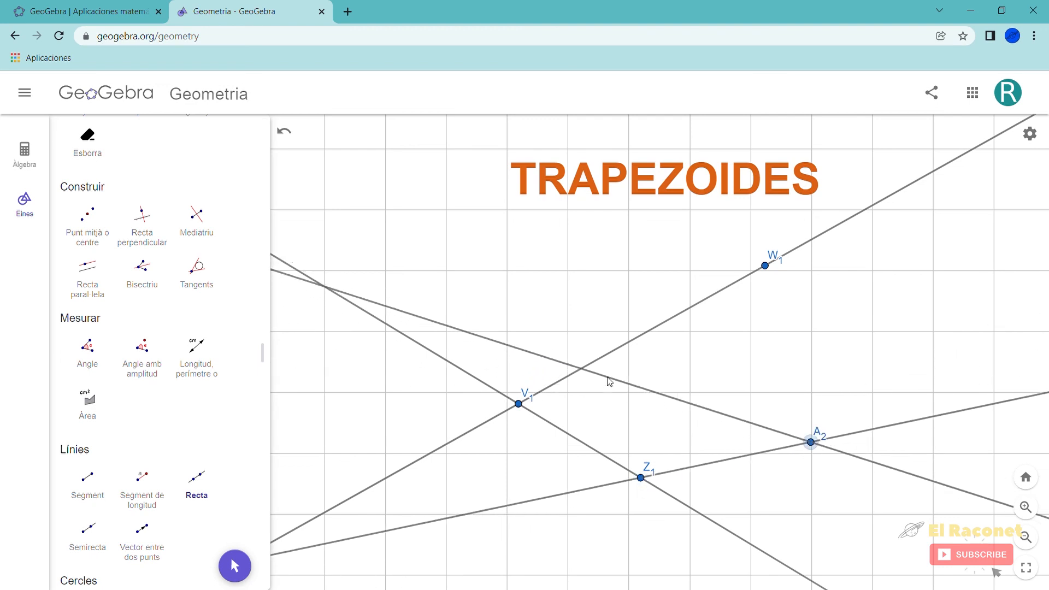
click(587, 366)
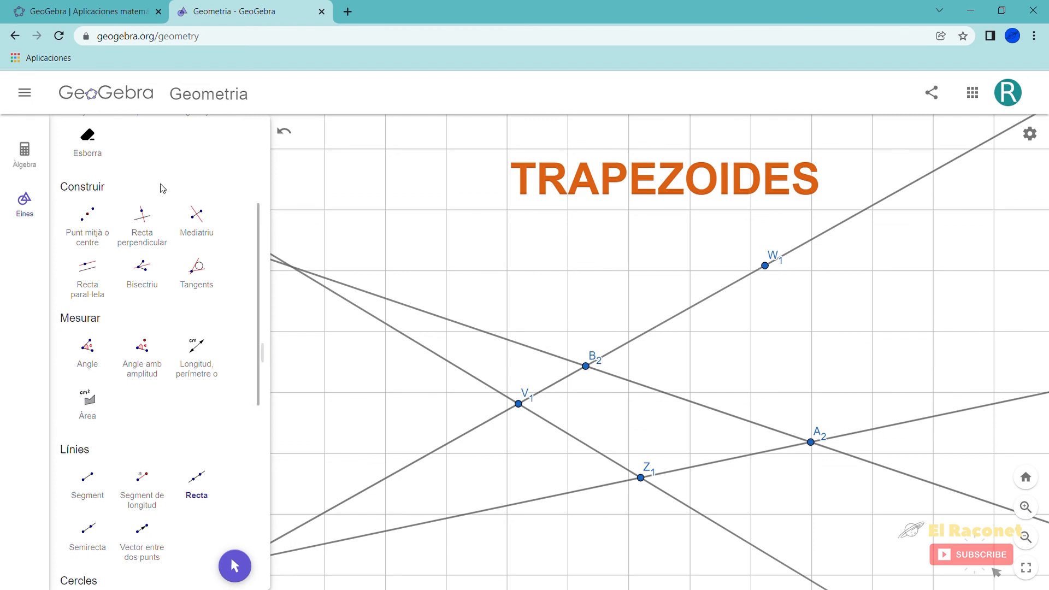
Step: Move the TRAPEZOIDES heading left so that it clears the line through V1 and W1
scroll(295, 335, down, 5)
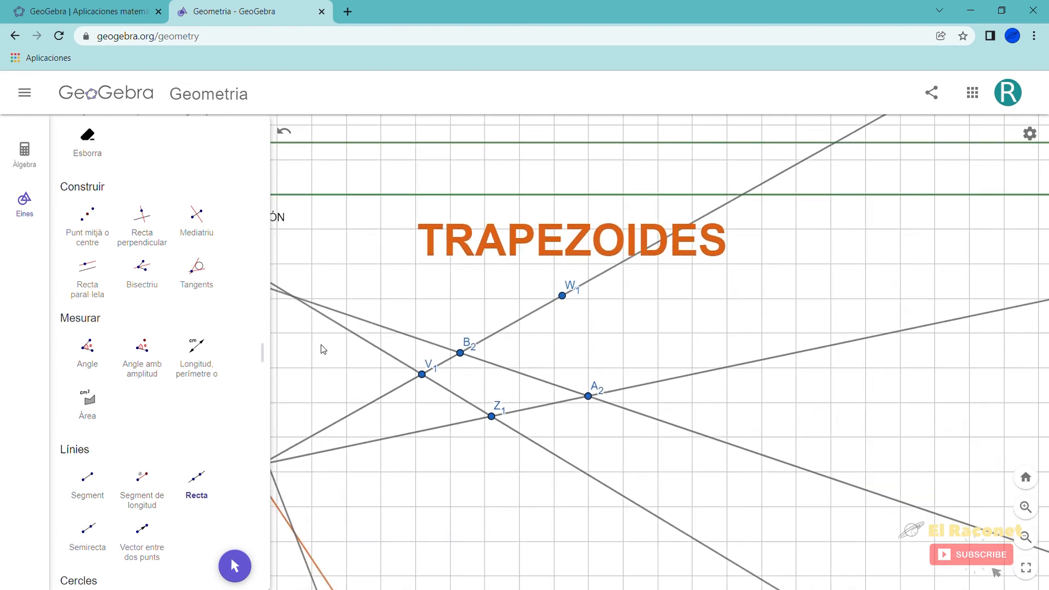
scroll(327, 351, up, 8)
key(Escape)
drag(625, 137, 578, 236)
drag(513, 302, 416, 273)
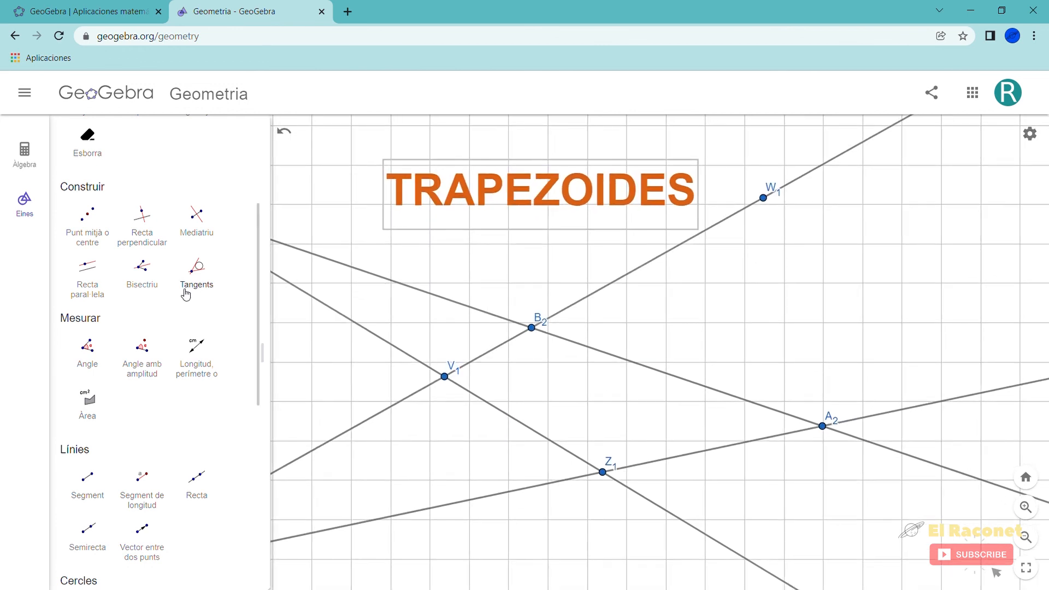
Step: Draw a polygon through V1, Z1, A2 and B2 and colour it green
scroll(150, 281, down, 3)
scroll(153, 278, up, 5)
scroll(153, 278, up, 2)
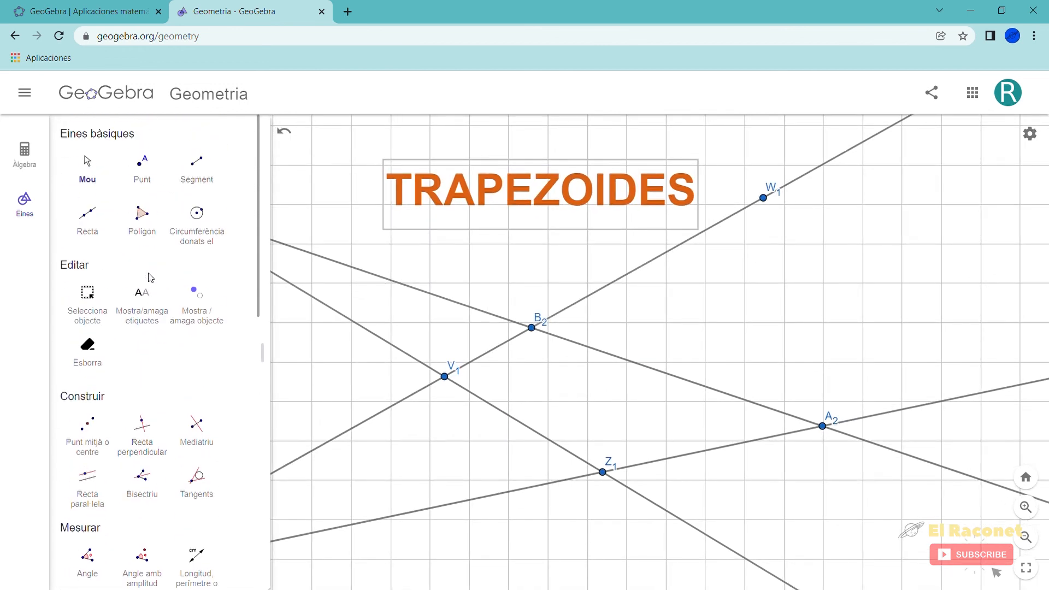
click(142, 215)
click(454, 377)
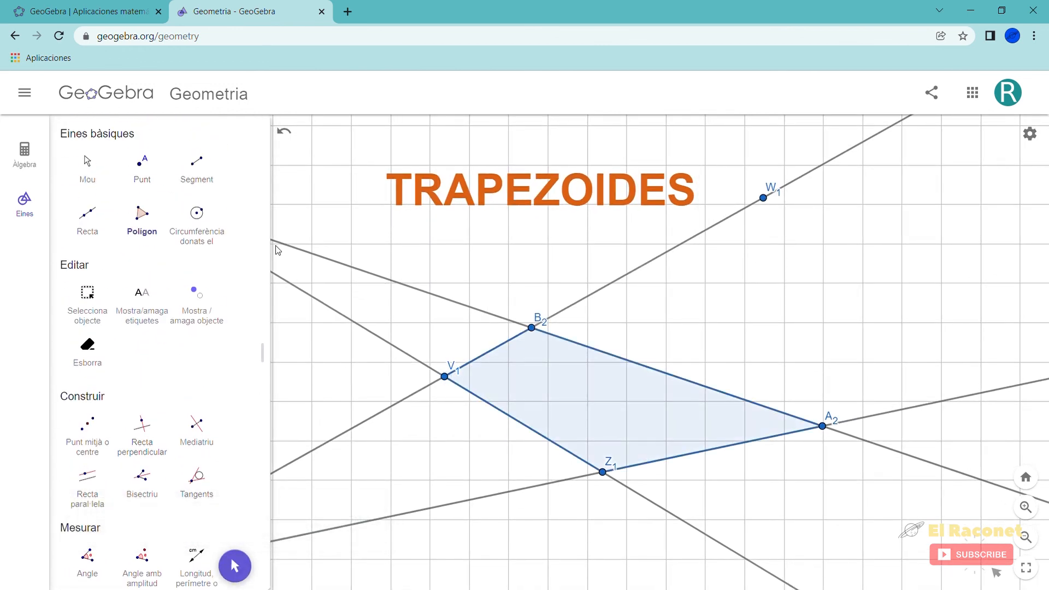
click(235, 566)
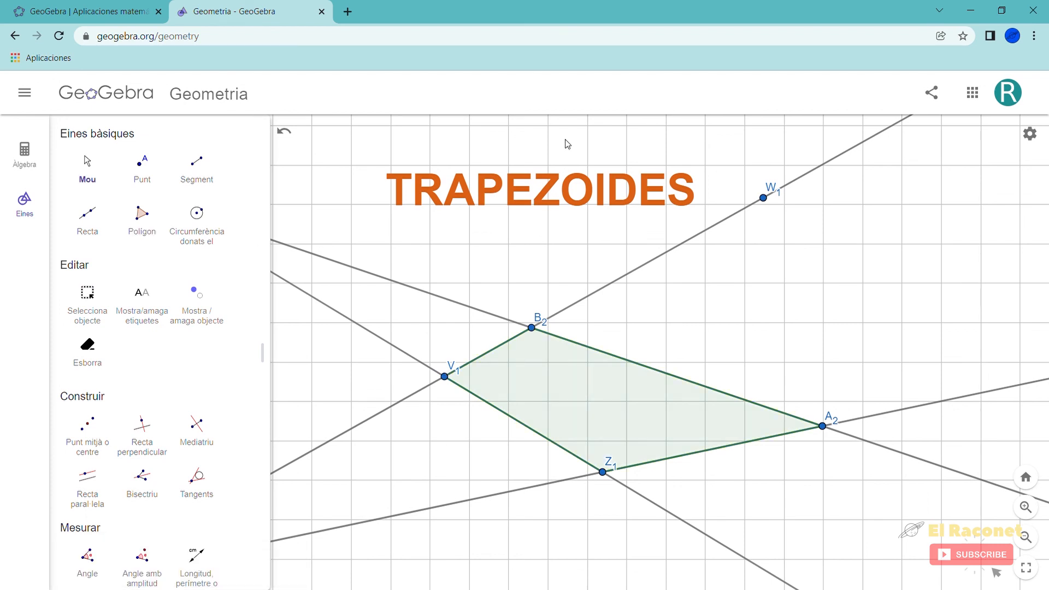
Step: Nudge the TRAPEZOIDES heading right and down, and add the text "NO TÉ CAP COSTAT PARAL·LEL" directly beneath it
drag(543, 185, 551, 191)
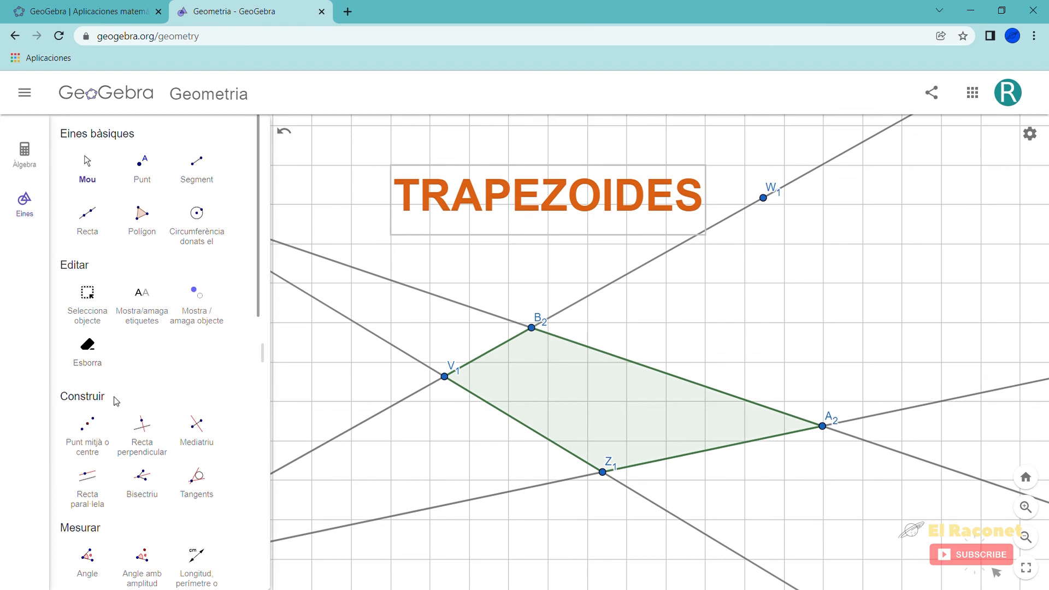
scroll(176, 381, down, 10)
scroll(175, 384, down, 3)
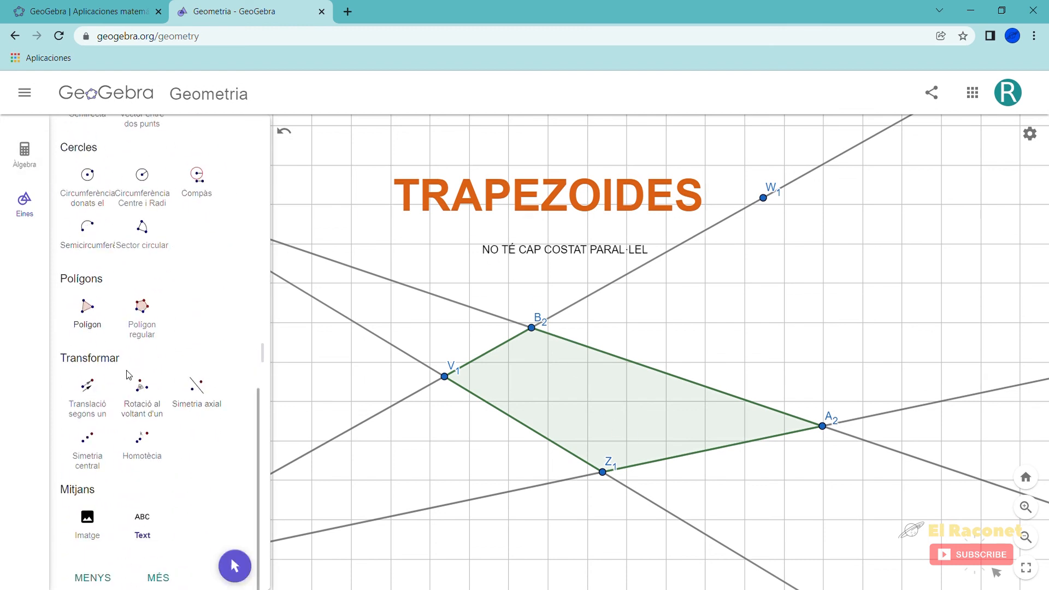
click(235, 567)
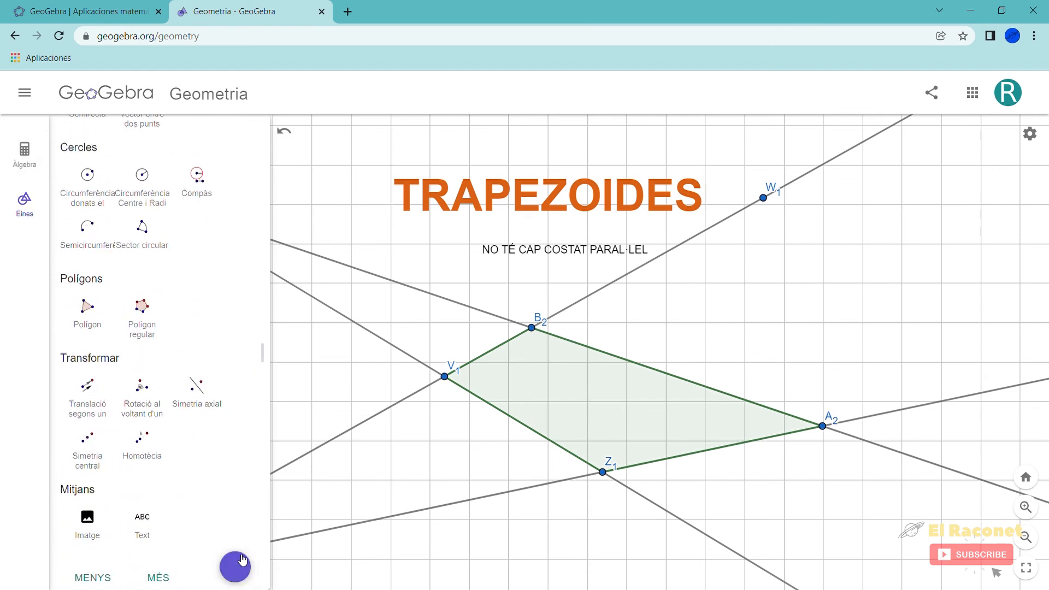
click(497, 261)
drag(497, 262, 479, 246)
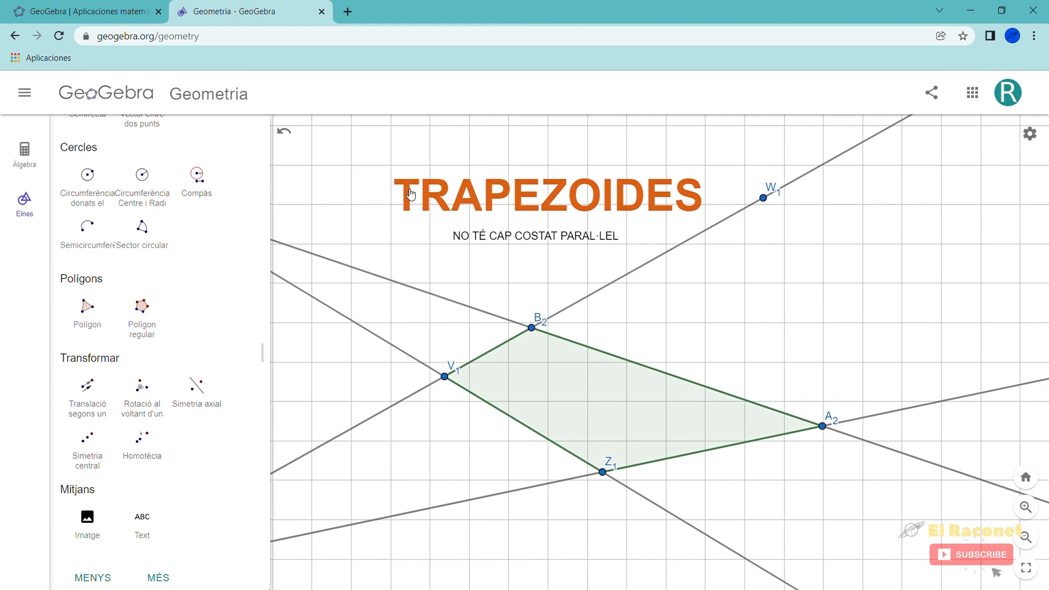
Step: Review the whole construction, from the TRAPEZOIDES section back through TRAPEZIS to PARAL·LELOGRAMS
scroll(372, 219, down, 2)
drag(372, 218, 627, 389)
scroll(581, 353, down, 2)
drag(581, 354, 814, 394)
scroll(721, 373, down, 1)
scroll(722, 373, down, 10)
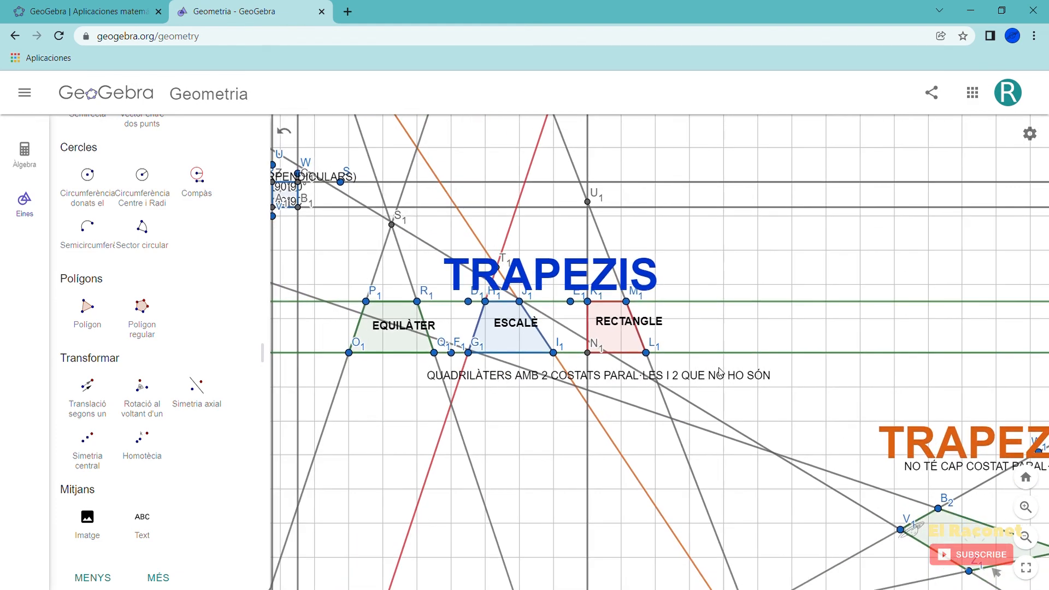
scroll(662, 365, down, 1)
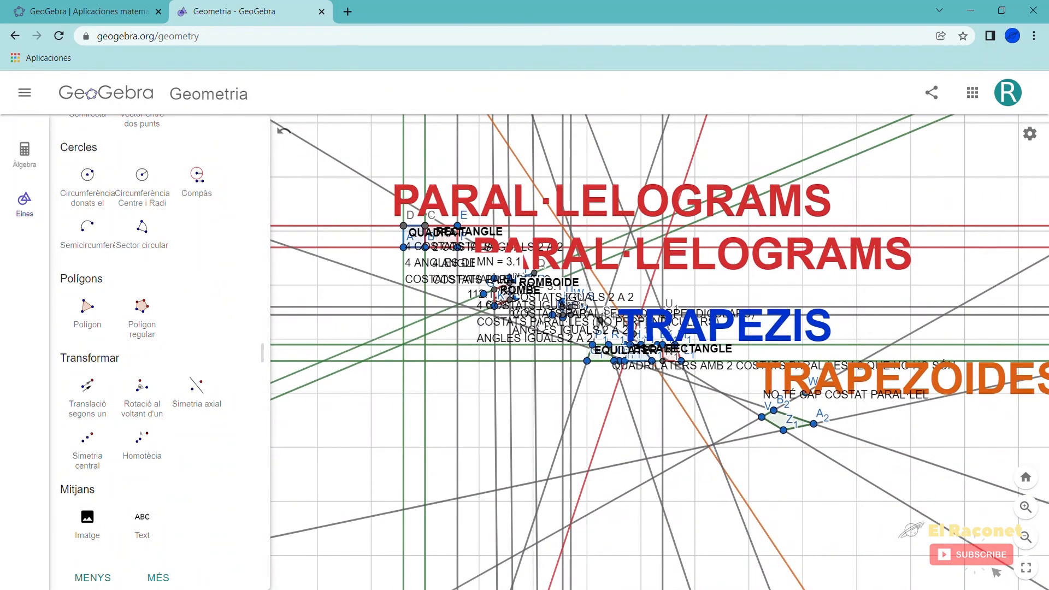